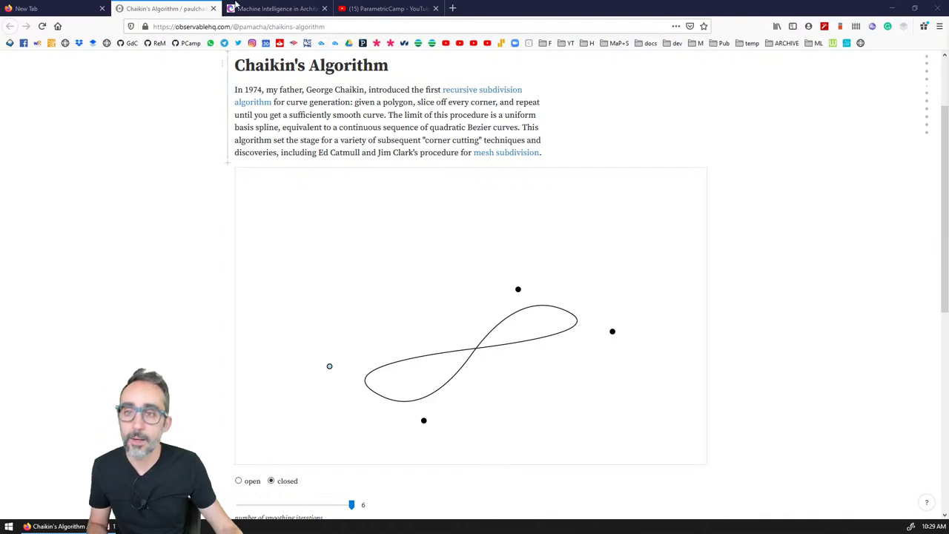
Step: Close the browser with its open tabs and the open PDF document
middle_click(180, 8)
middle_click(180, 8)
middle_click(180, 8)
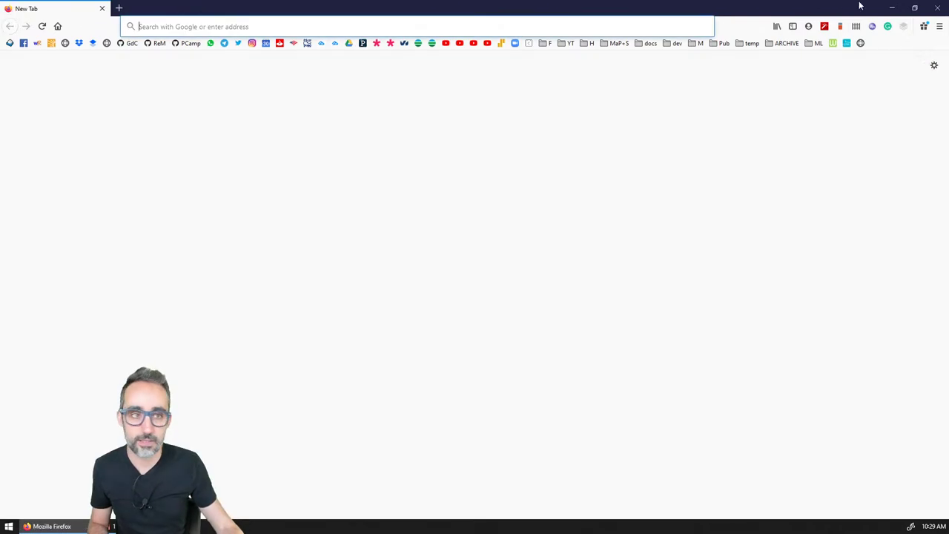
click(942, 9)
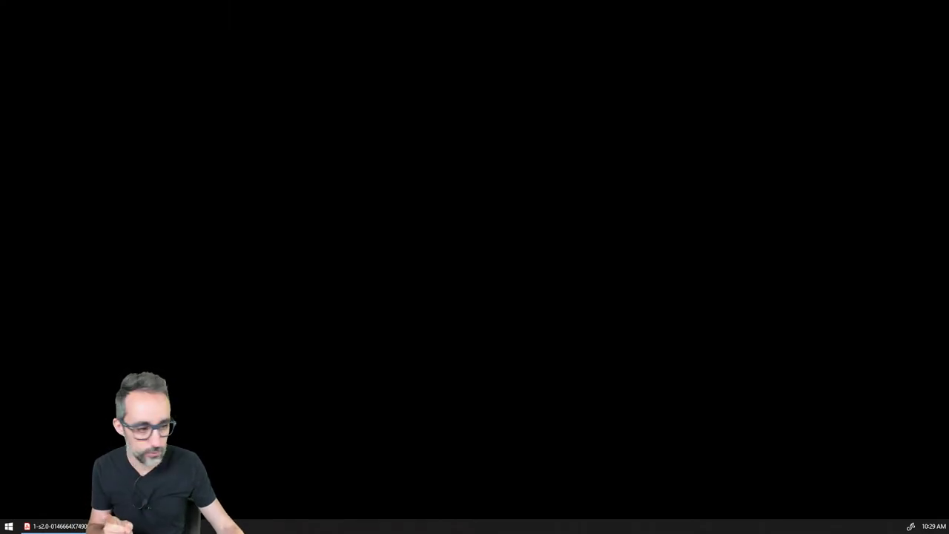
click(55, 526)
key(alt+F4)
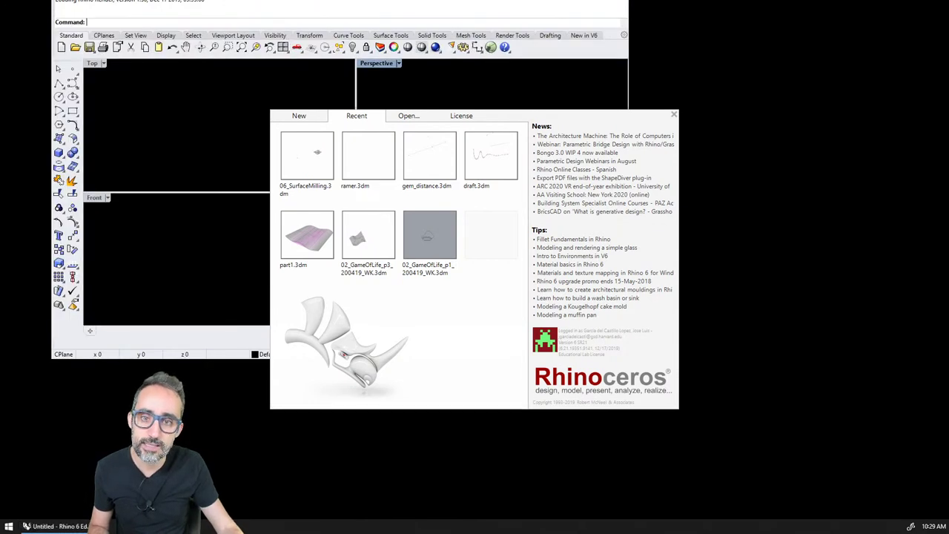
Step: Dismiss Rhino's start screen, fit its window to half of the screen and maximize the Perspective viewport
key(Escape)
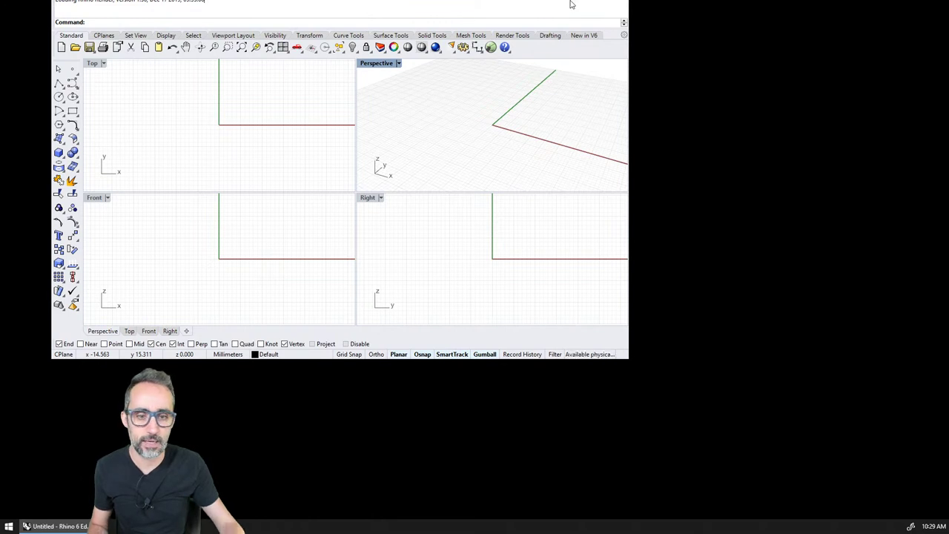
key(super+Left)
key(Escape)
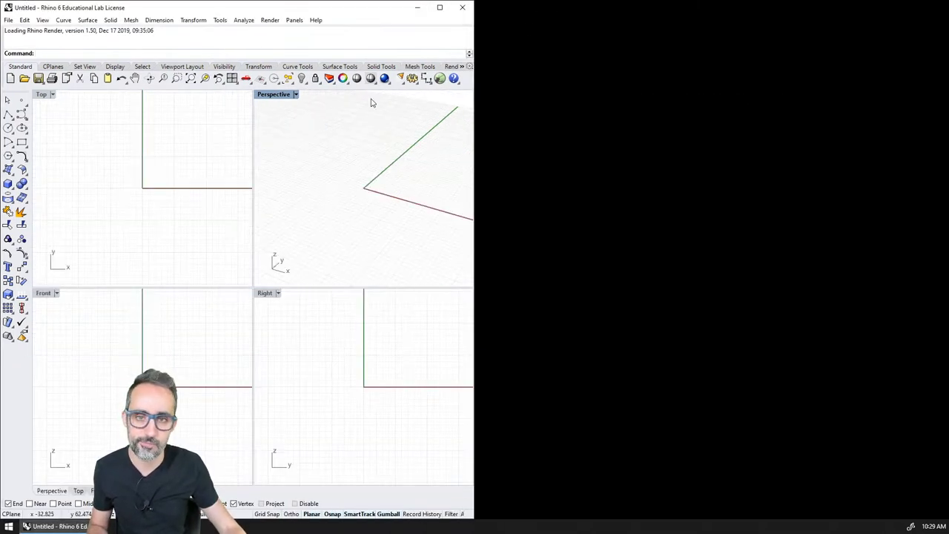
double_click(287, 96)
right_drag(291, 127, 278, 235)
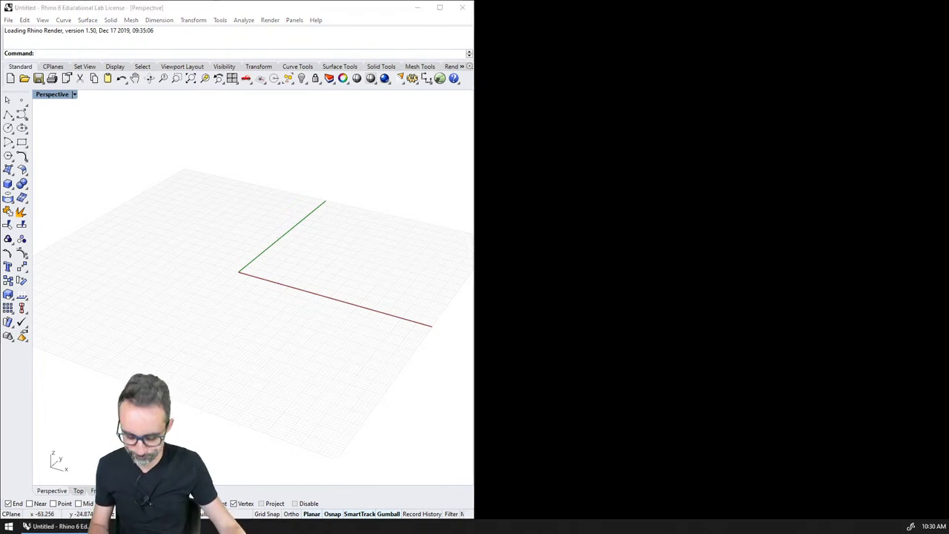
Step: Launch Grasshopper and open the recent pointsorting definition
click(438, 78)
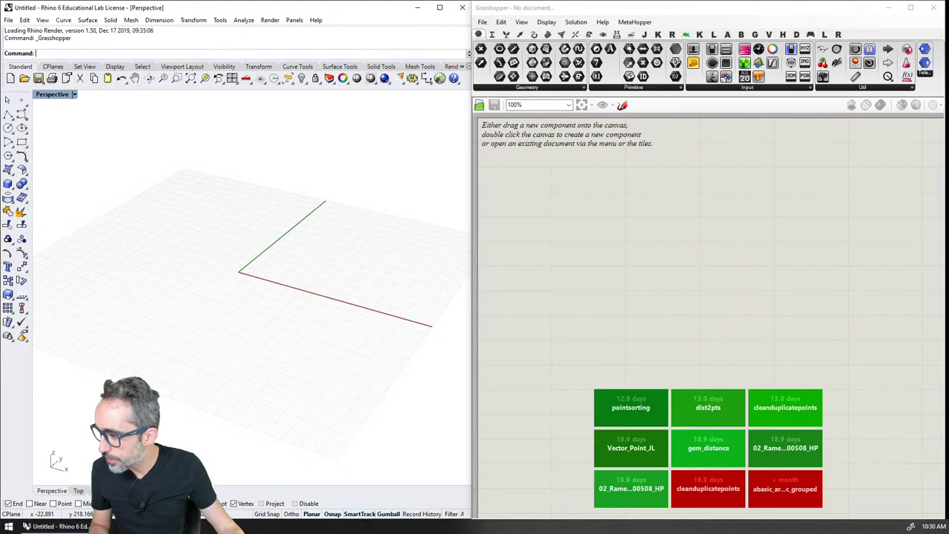
click(651, 207)
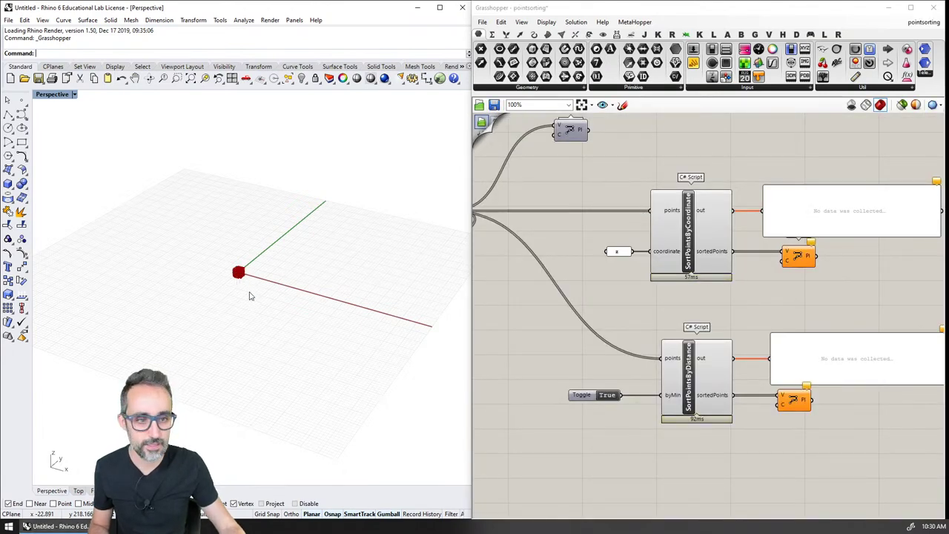
scroll(245, 295, up, 8)
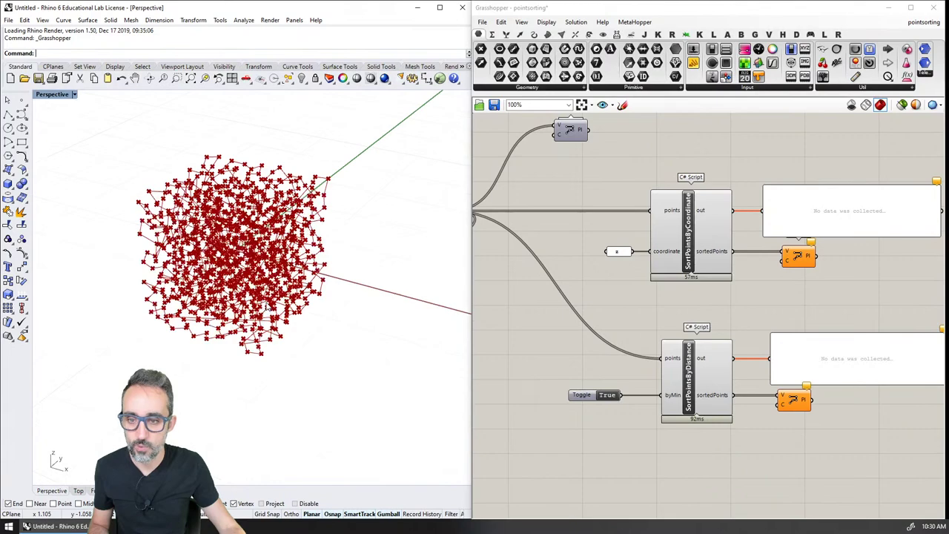
Step: Turn off the preview of the SortPointsByDistance script and of the polyline drawn from its sorted points
click(799, 404)
right_drag(447, 327, 430, 311)
click(811, 297)
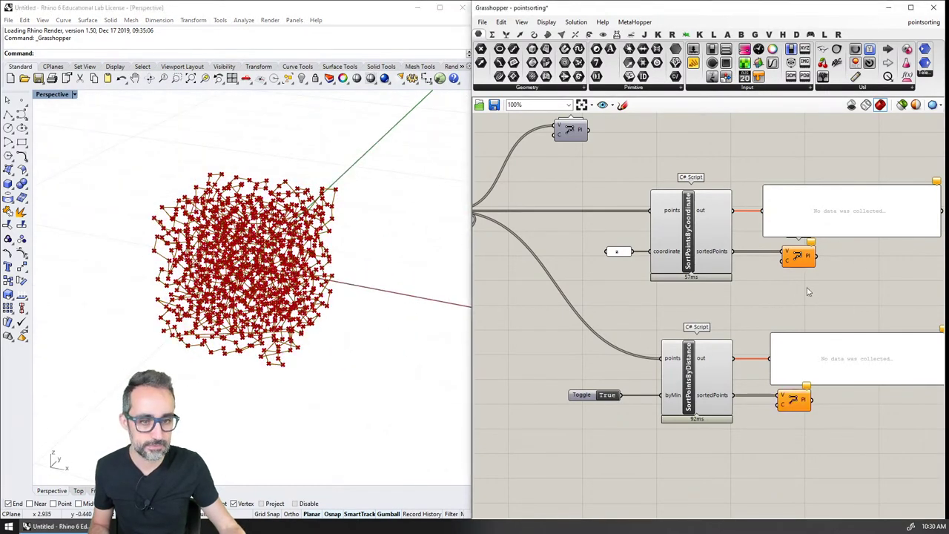
click(794, 258)
click(776, 287)
click(708, 381)
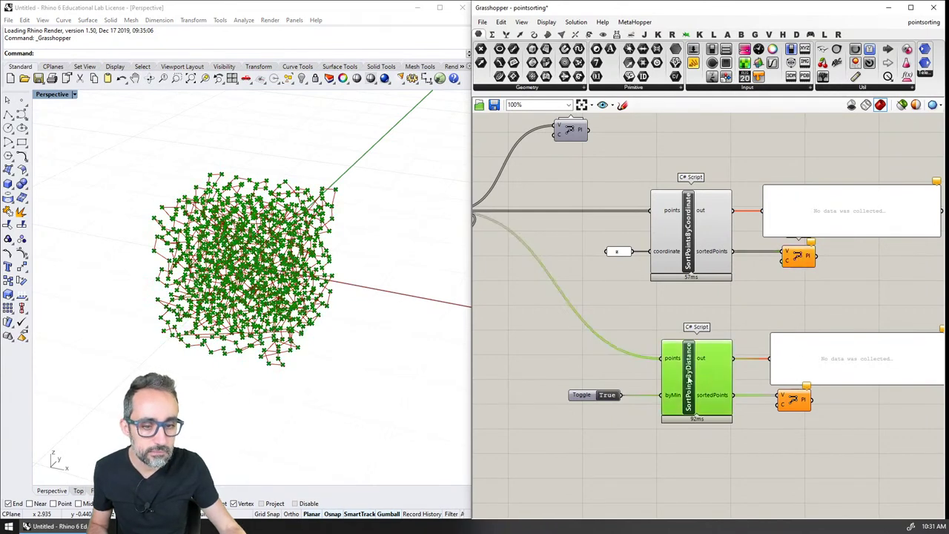
click(797, 401)
click(779, 282)
right_drag(627, 246, 702, 255)
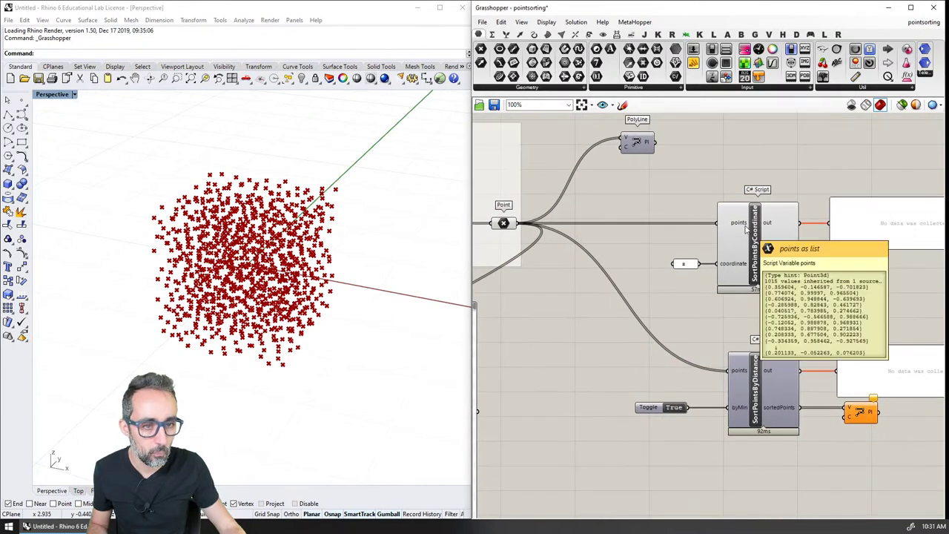
Step: Preview the polyline through the coordinate-sorted points and examine how it connects the point cloud
right_drag(766, 275, 730, 270)
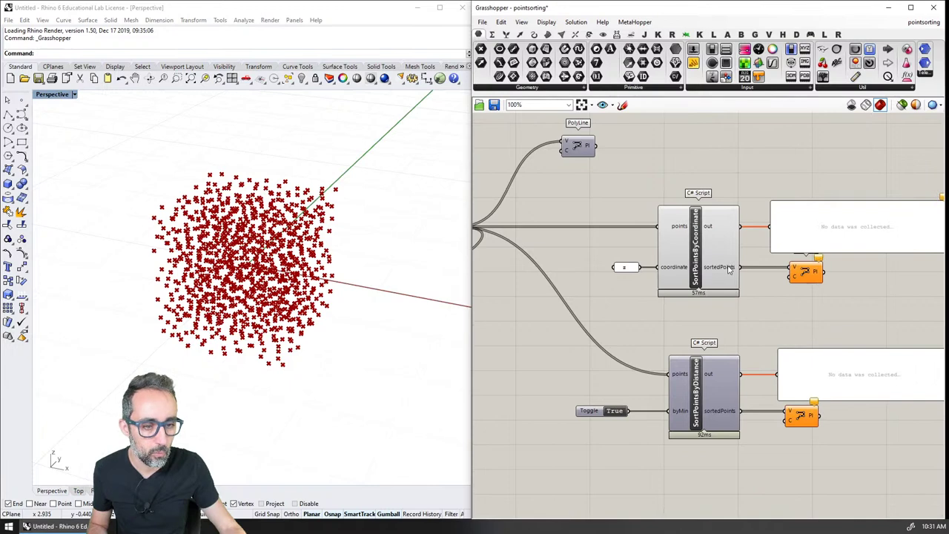
click(813, 276)
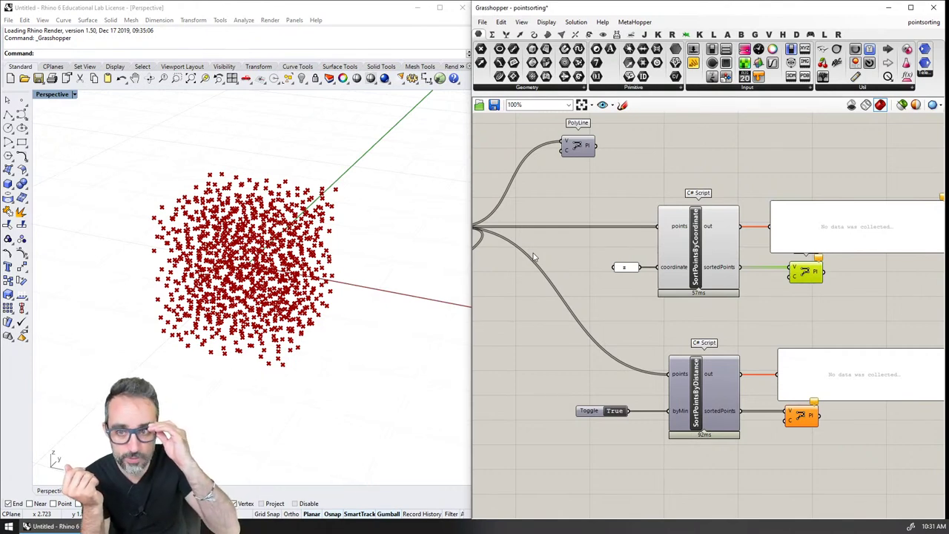
right_drag(371, 245, 330, 265)
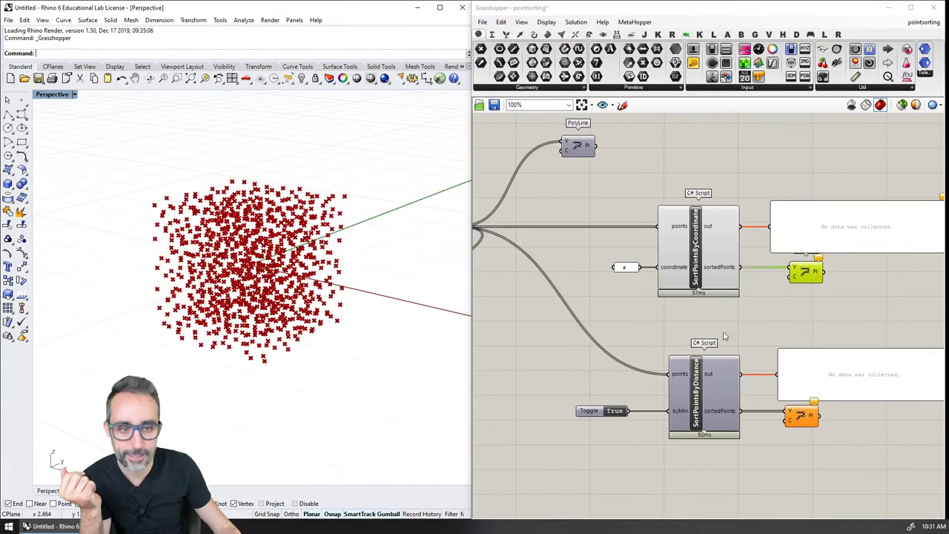
click(802, 276)
right_drag(271, 312, 235, 312)
scroll(235, 264, up, 5)
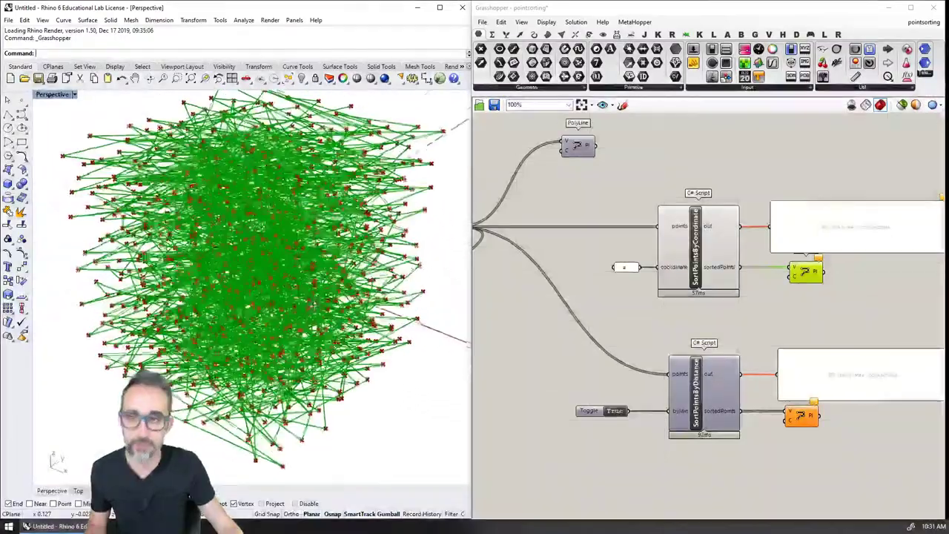
Step: Hide the coordinate-sorted polyline, show the distance-sorted polyline instead and examine its path through the points
scroll(235, 311, down, 3)
click(774, 445)
click(802, 417)
click(806, 276)
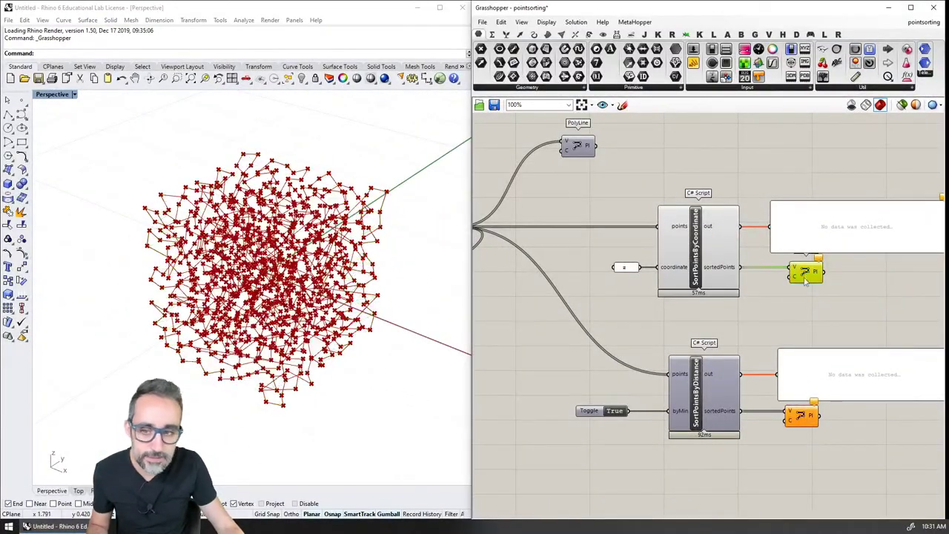
click(801, 417)
right_drag(346, 364, 318, 392)
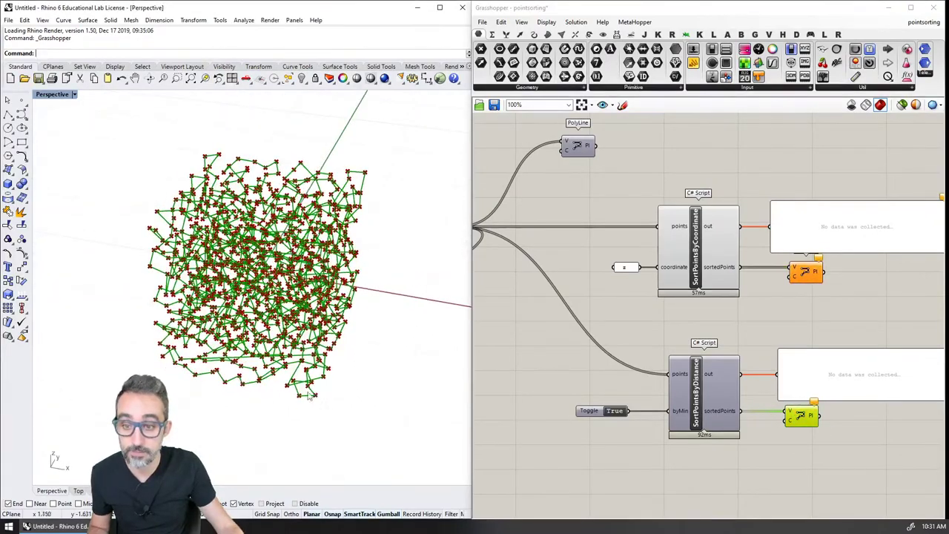
scroll(252, 395, up, 3)
right_drag(259, 391, 287, 360)
scroll(289, 361, down, 3)
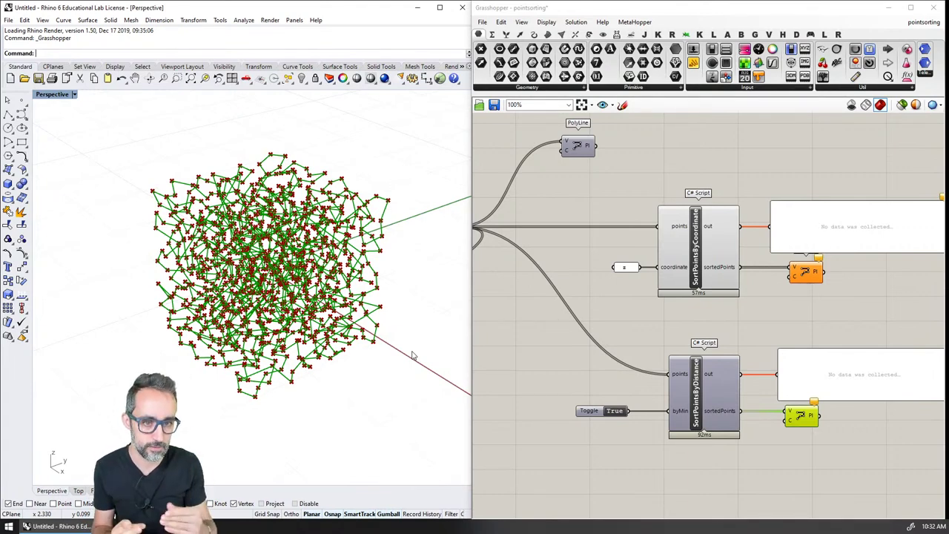
Step: Insert a Relay on the wire between the Point parameter and the sorting scripts and align it with that wire
scroll(643, 277, down, 3)
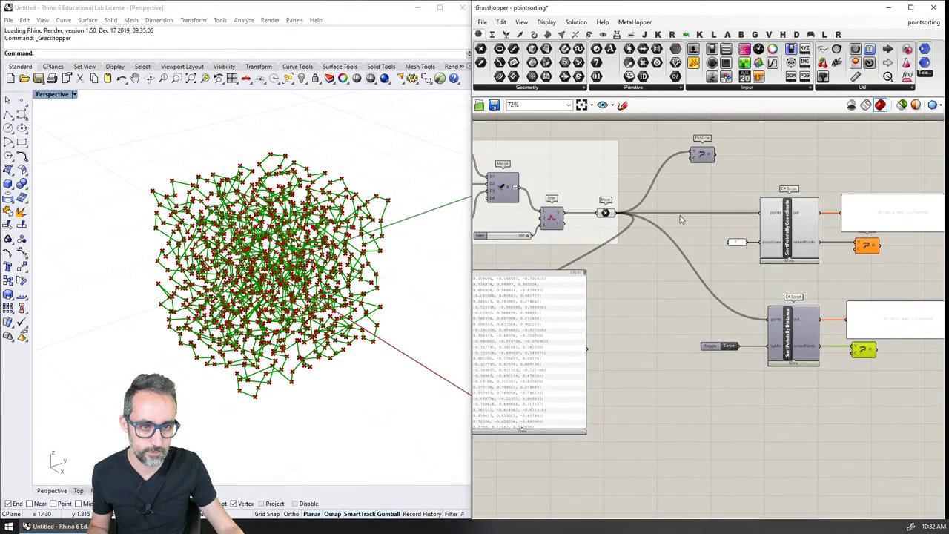
scroll(681, 227, up, 5)
right_drag(672, 201, 619, 279)
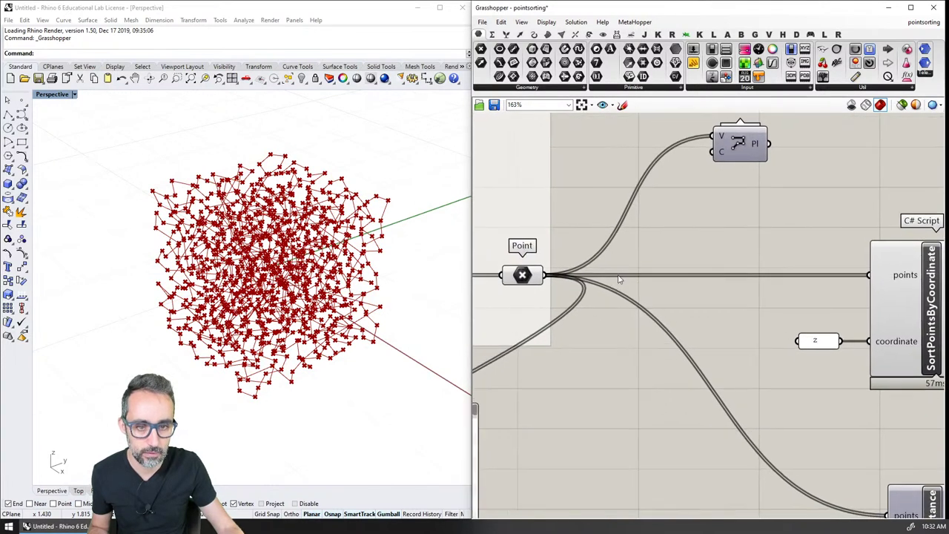
double_click(650, 316)
scroll(660, 312, down, 3)
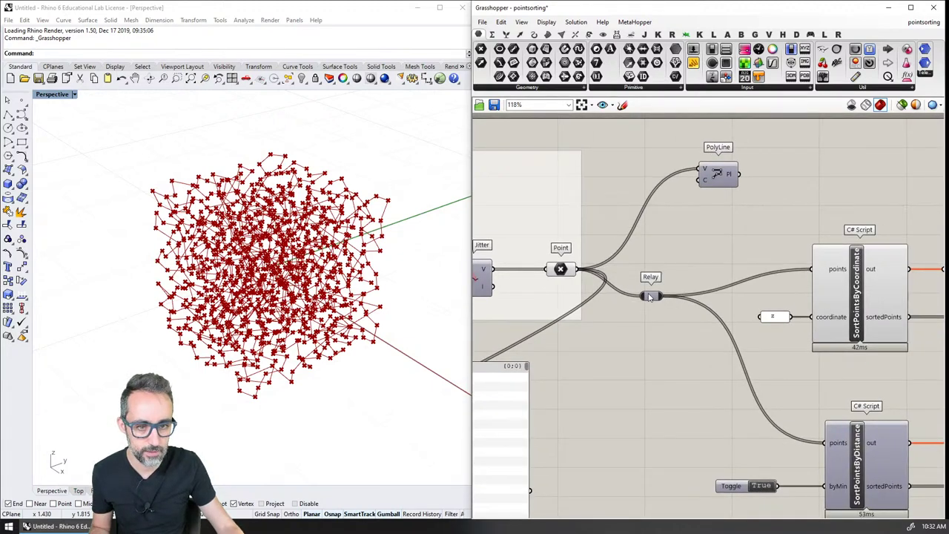
drag(652, 298, 662, 272)
Step: Delete the panel that lists the point coordinates
right_drag(614, 293, 689, 265)
scroll(657, 303, down, 3)
right_drag(584, 361, 610, 316)
click(610, 315)
key(Delete)
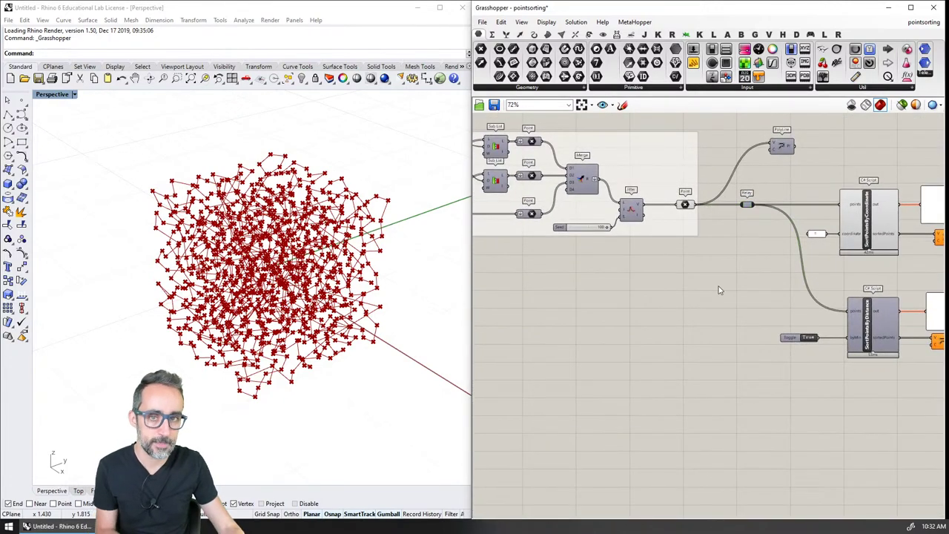
Step: Save the definition as a new file named pointsorting_2
key(ctrl+shift+s)
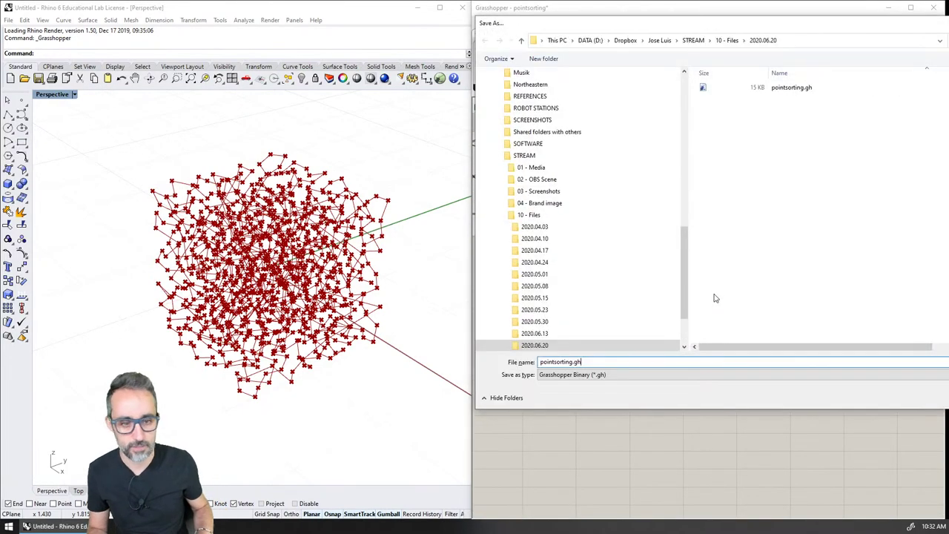
text(_2)
key(Return)
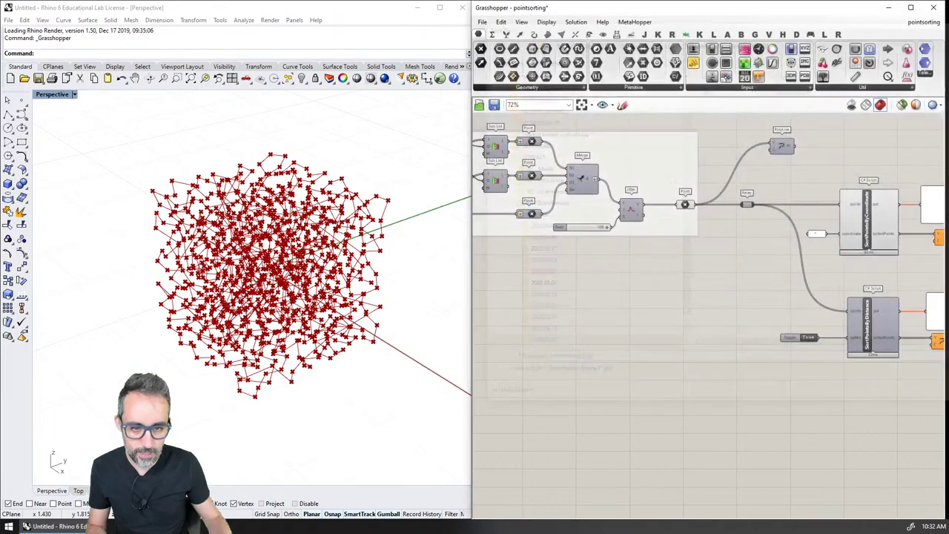
Step: Add a Cylinder component below the point-generation group
scroll(704, 285, up, 2)
right_drag(698, 286, 656, 345)
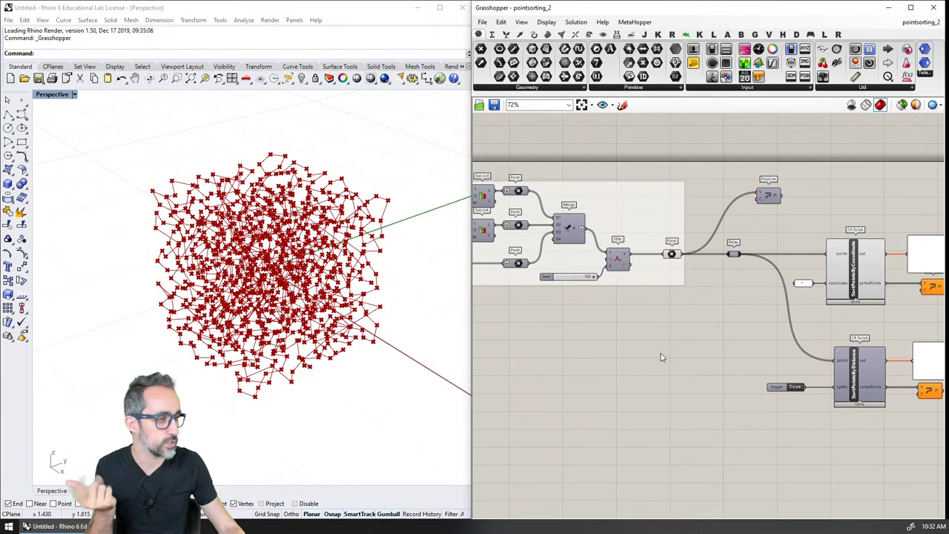
scroll(629, 336, up, 1)
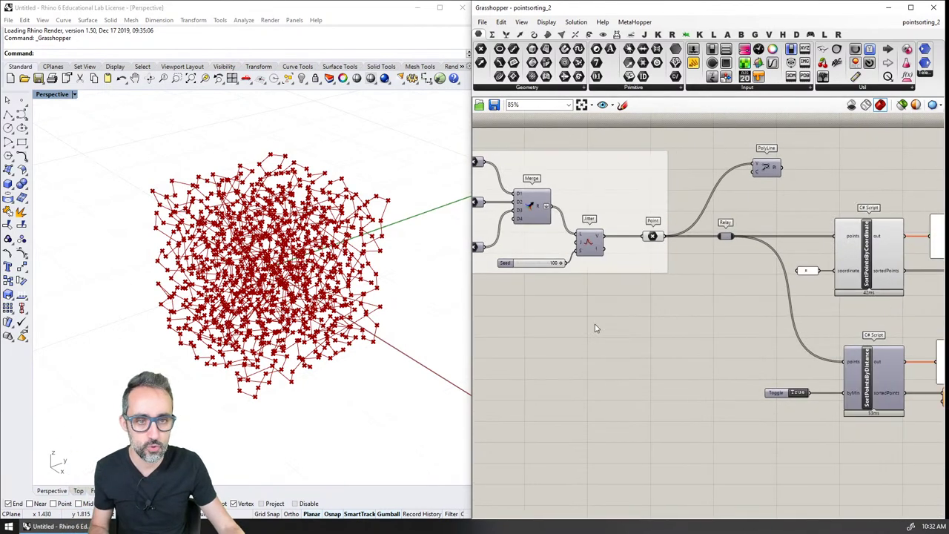
double_click(594, 327)
text(cylinder)
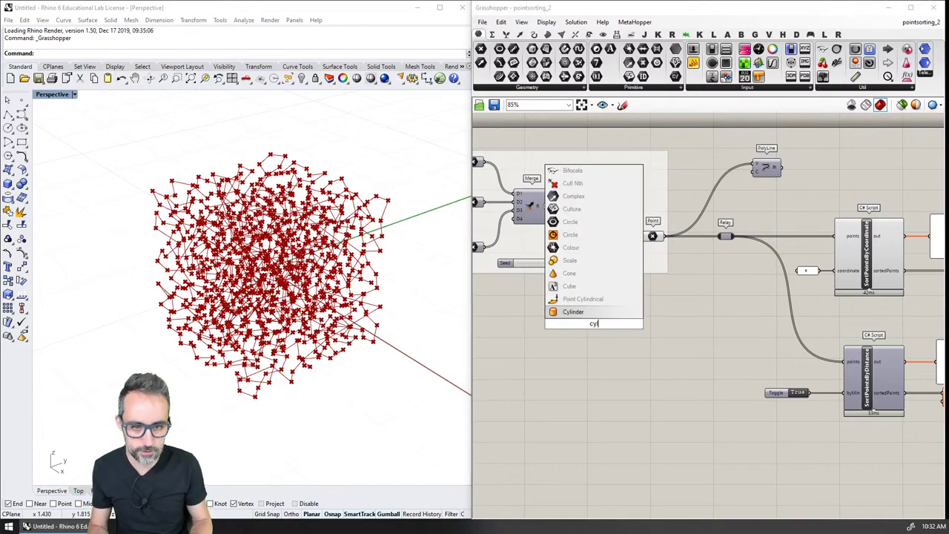
key(Return)
right_drag(533, 304, 601, 307)
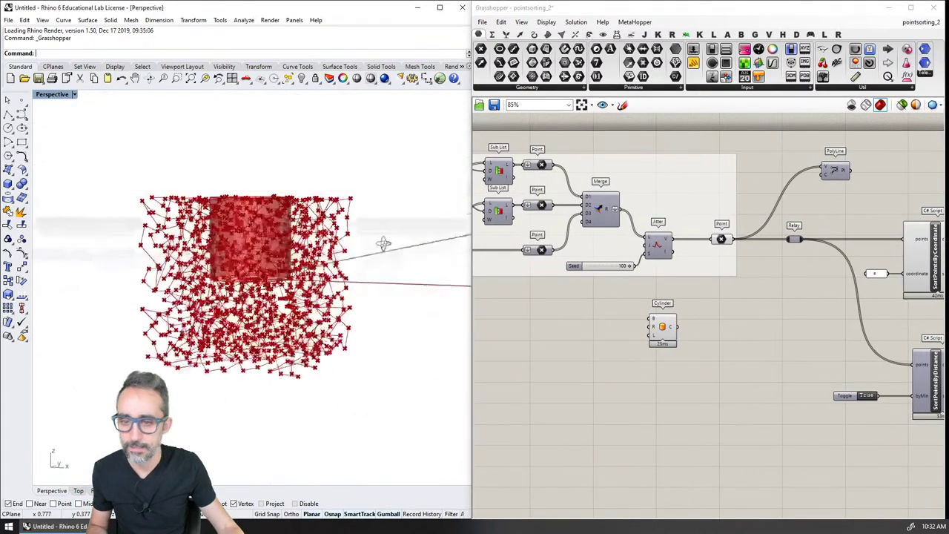
Step: Add a Populate Geometry component beside the Cylinder and connect the Cylinder's output to its geometry input
scroll(630, 275, down, 3)
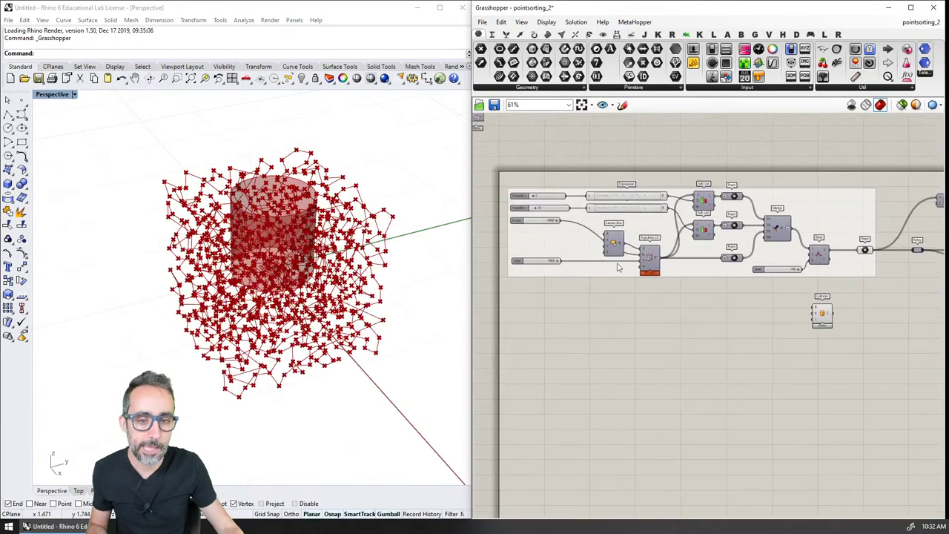
right_drag(646, 278, 617, 282)
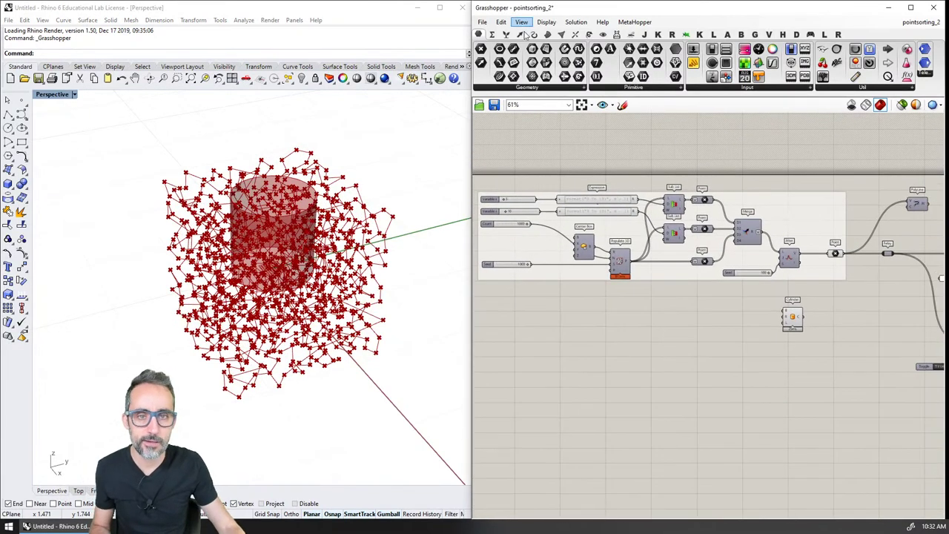
click(532, 35)
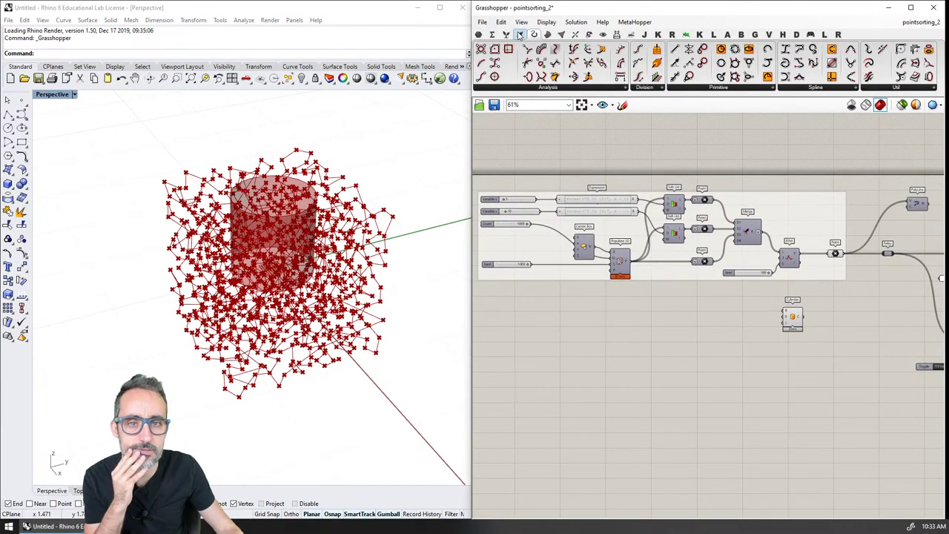
scroll(685, 89, up, 1)
click(608, 87)
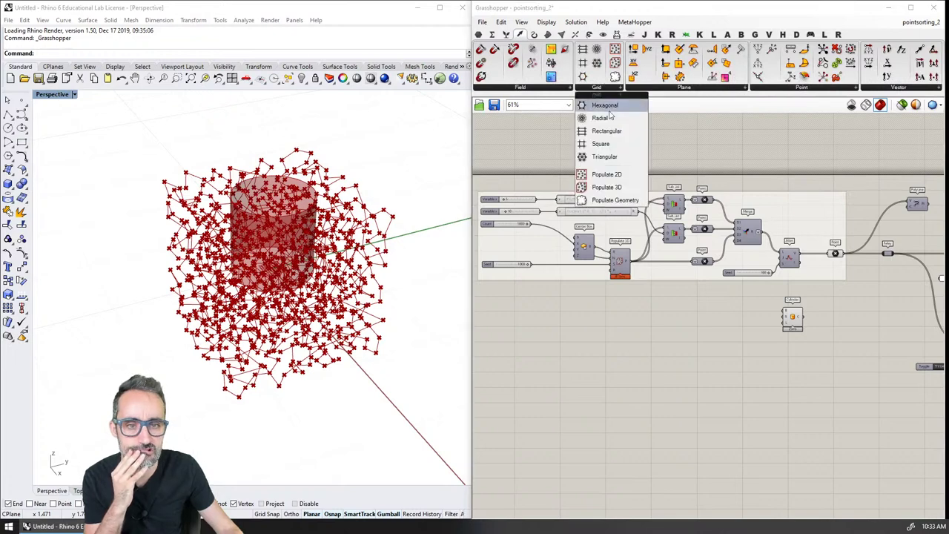
click(610, 200)
click(723, 324)
scroll(723, 326, up, 4)
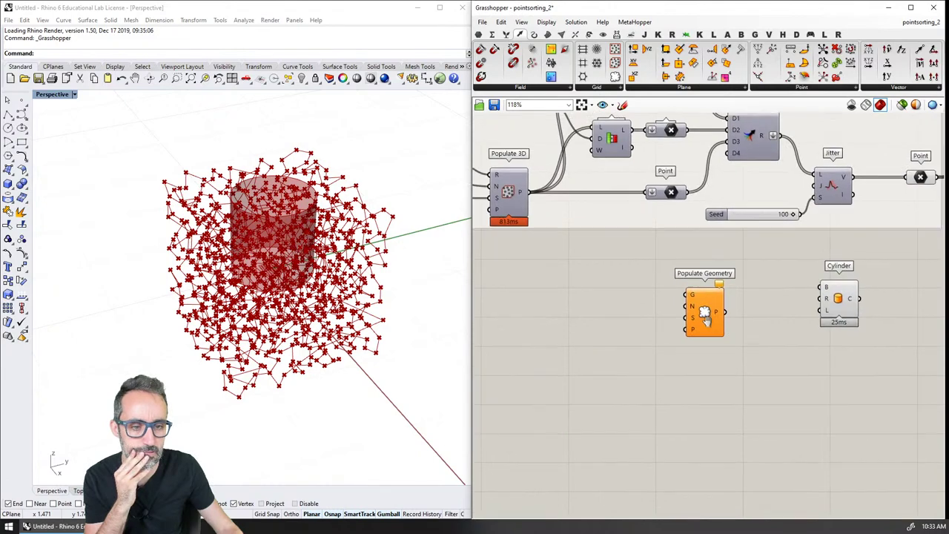
drag(789, 306, 744, 312)
drag(654, 290, 728, 295)
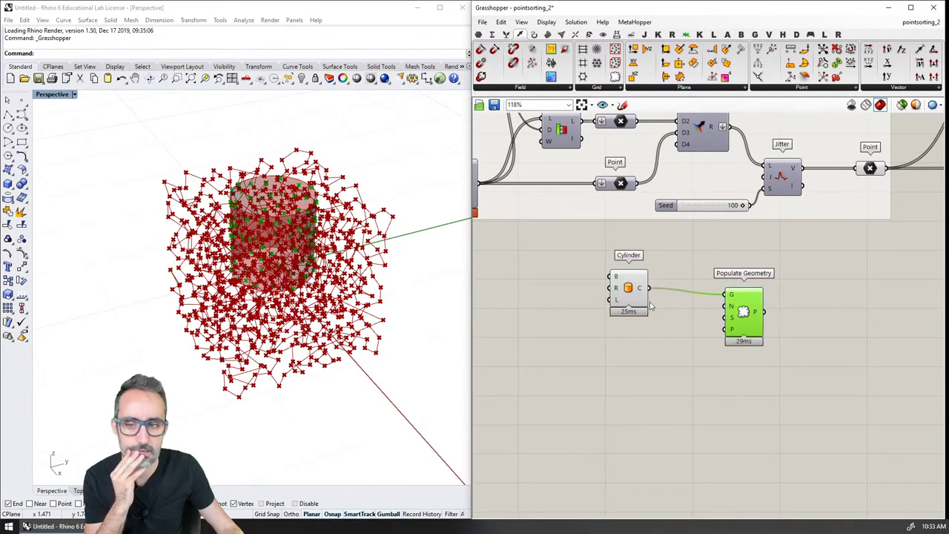
Step: Hide the previews of the original point set, the sorting scripts and the polyline built from the distance-sorted points
scroll(662, 231, down, 3)
click(723, 226)
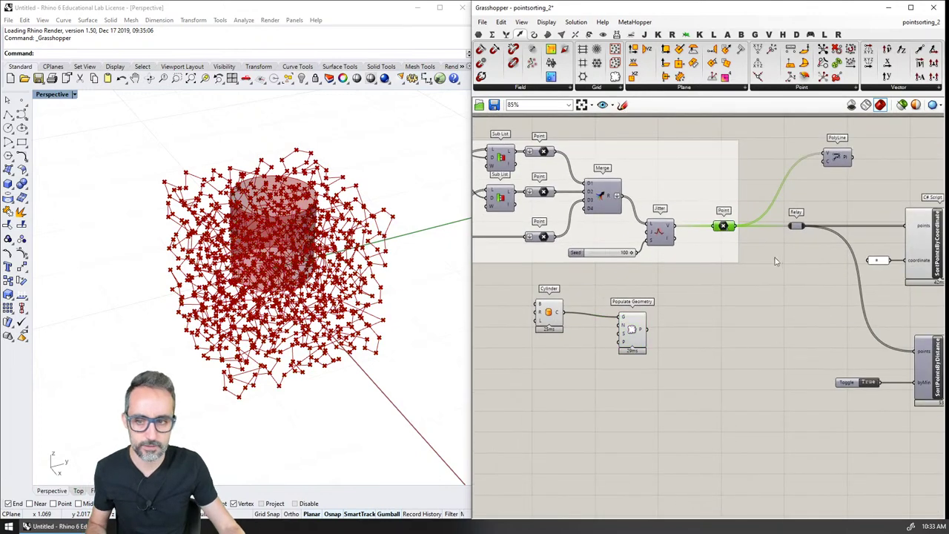
right_drag(844, 255, 675, 224)
click(745, 215)
scroll(786, 227, down, 1)
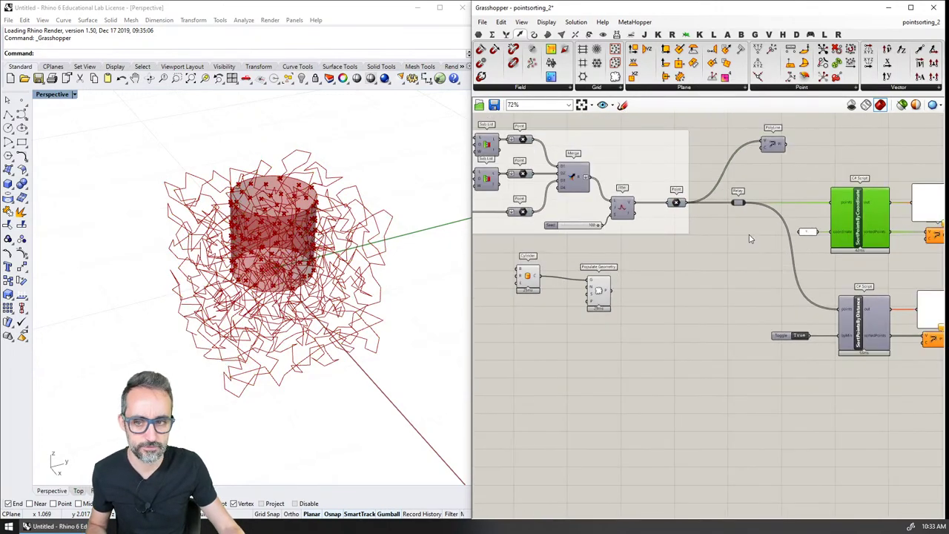
right_drag(917, 305, 736, 271)
click(755, 306)
key(ctrl+q)
scroll(330, 244, up, 3)
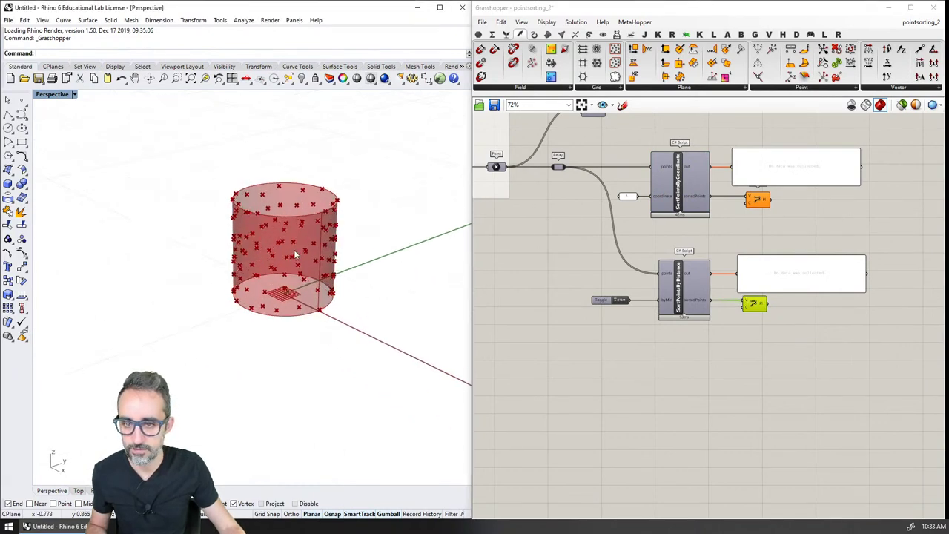
Step: Connect the Count slider to Populate Geometry's count input and move the Cylinder component closer to it
right_drag(475, 246, 708, 268)
right_drag(503, 224, 665, 257)
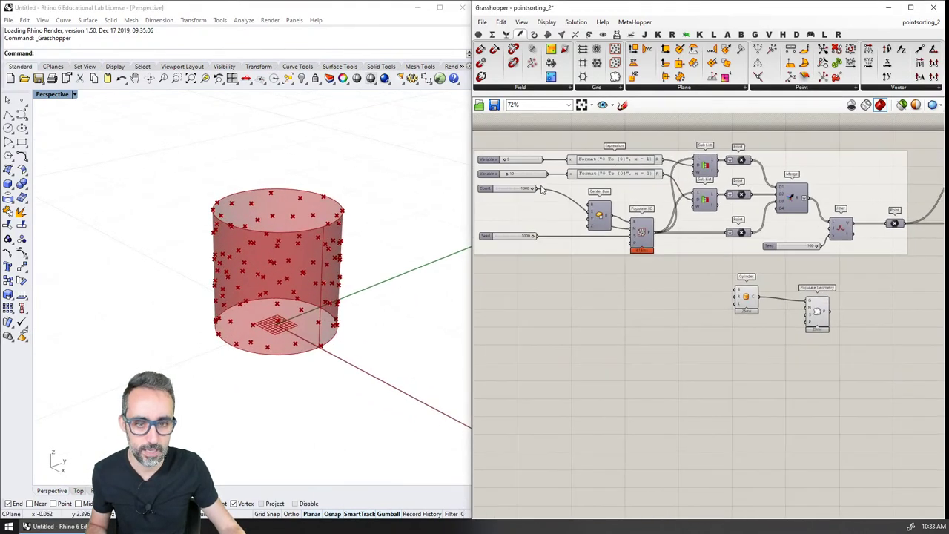
drag(561, 206, 815, 315)
scroll(816, 315, up, 4)
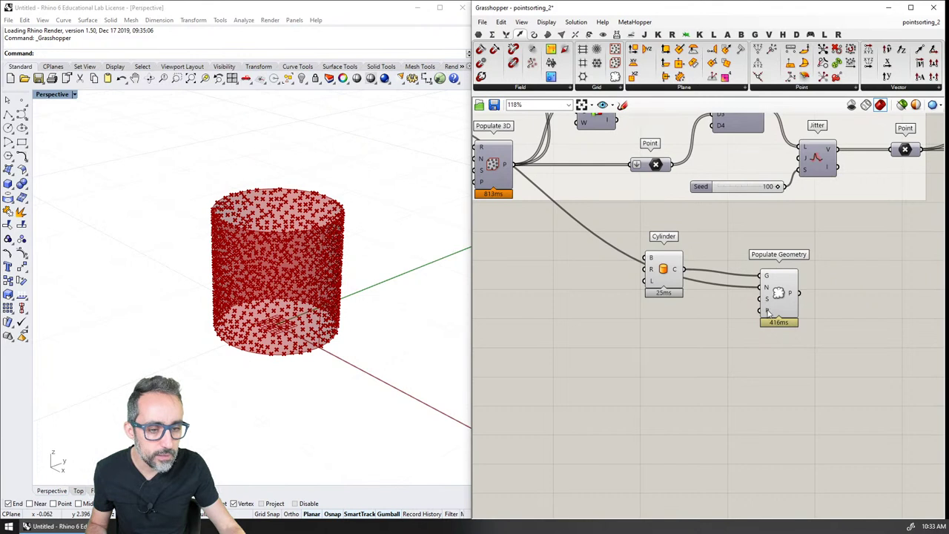
drag(655, 279, 675, 282)
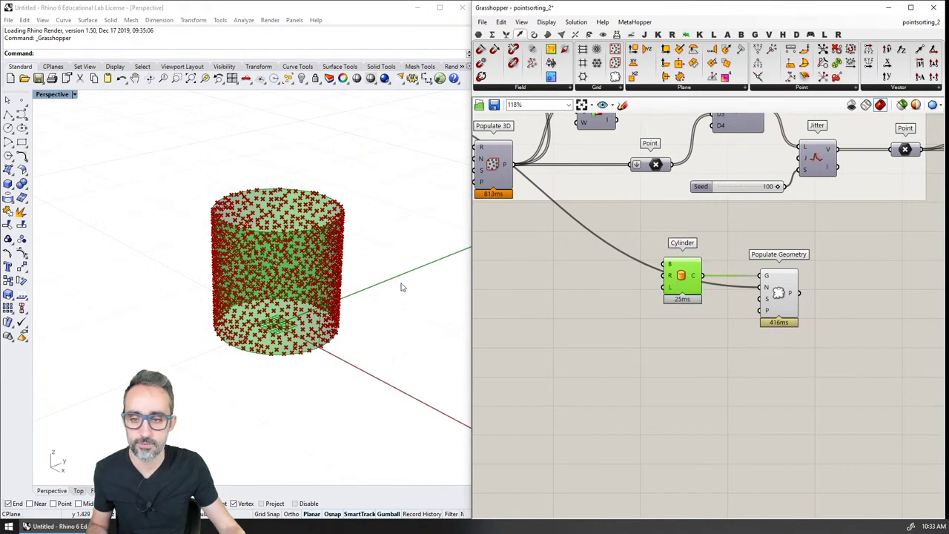
Step: Hide the cylinder's preview and connect Populate Geometry's point output to the Relay feeding the sorting scripts
right_drag(811, 290, 660, 279)
scroll(660, 279, down, 2)
drag(659, 251, 475, 311)
drag(590, 295, 683, 303)
click(752, 271)
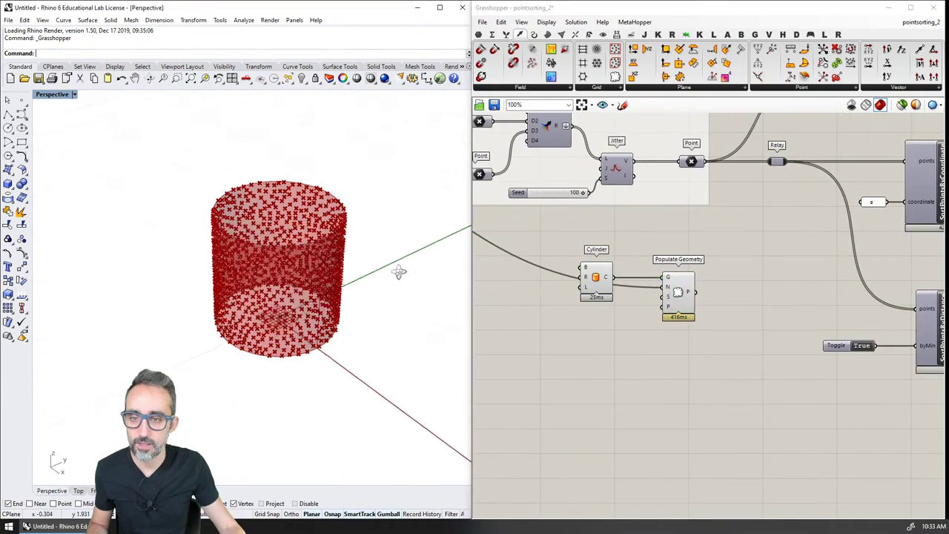
click(595, 276)
drag(696, 293, 771, 161)
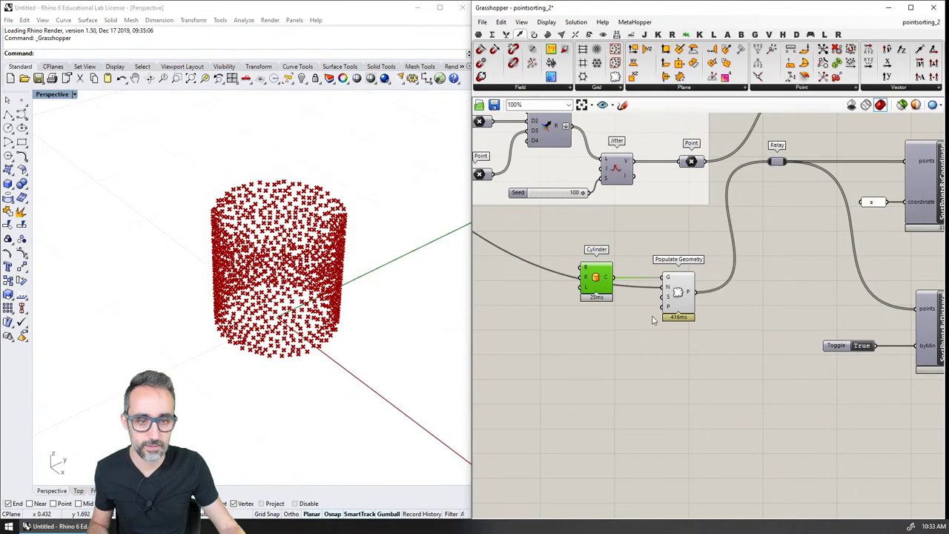
Step: Show the preview of the distance-sorted polyline and hide the preview of Populate Geometry's points
right_drag(757, 293, 670, 299)
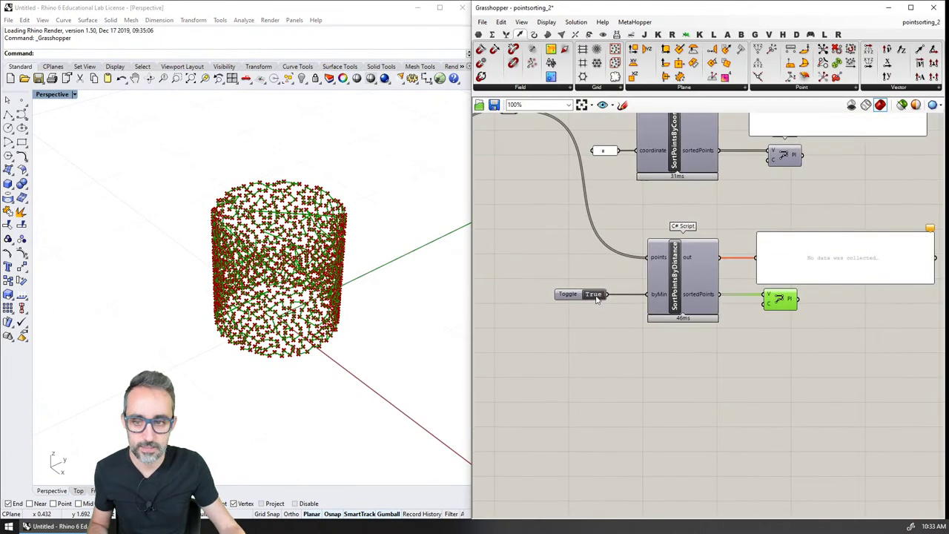
right_drag(583, 310, 741, 287)
click(567, 222)
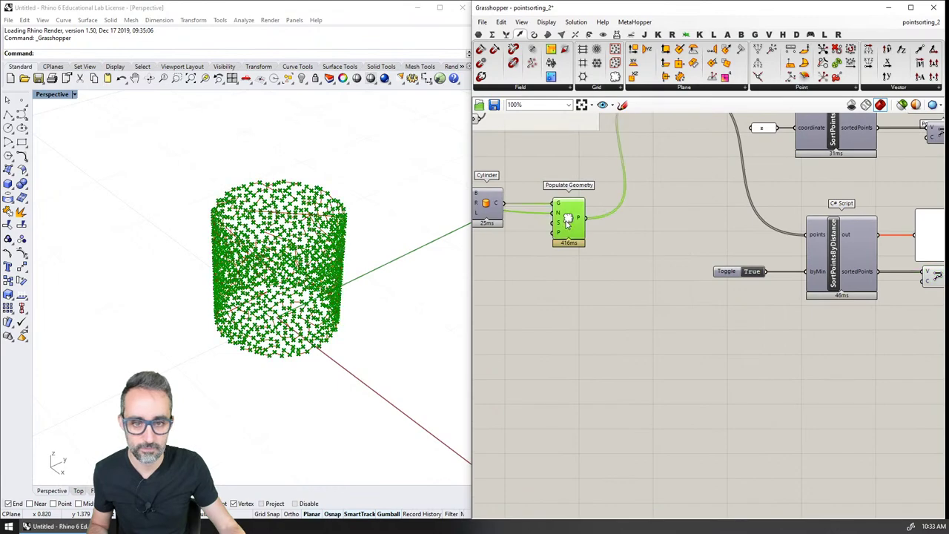
Step: Examine the distance-sorted polyline on the cylinder from several angles, checking how its segments connect neighbouring points
right_drag(596, 232, 628, 314)
mouse_move(386, 285)
right_down()
mouse_move(324, 400)
mouse_move(342, 323)
mouse_move(324, 343)
mouse_move(301, 313)
mouse_move(388, 275)
mouse_move(380, 286)
right_up()
right_drag(909, 308, 638, 264)
click(730, 302)
right_drag(422, 311, 346, 265)
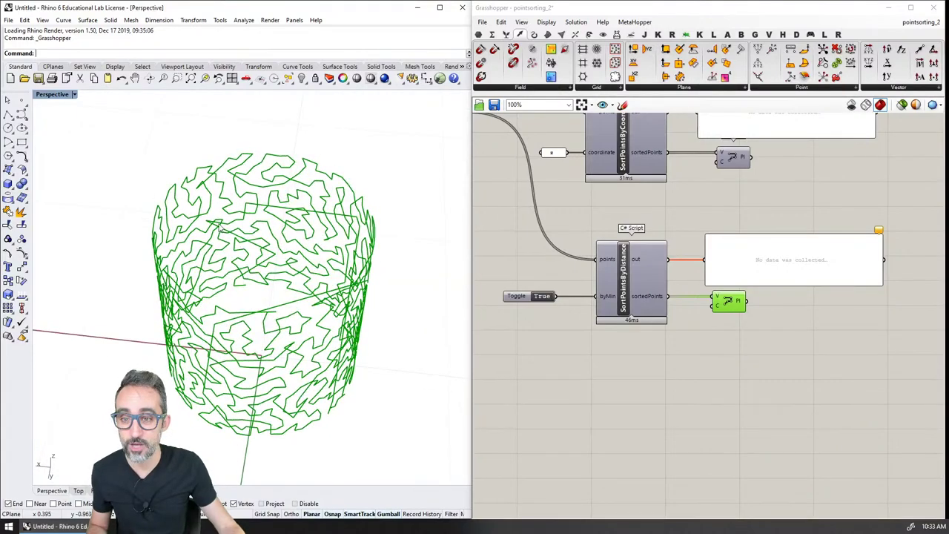
right_drag(247, 211, 251, 277)
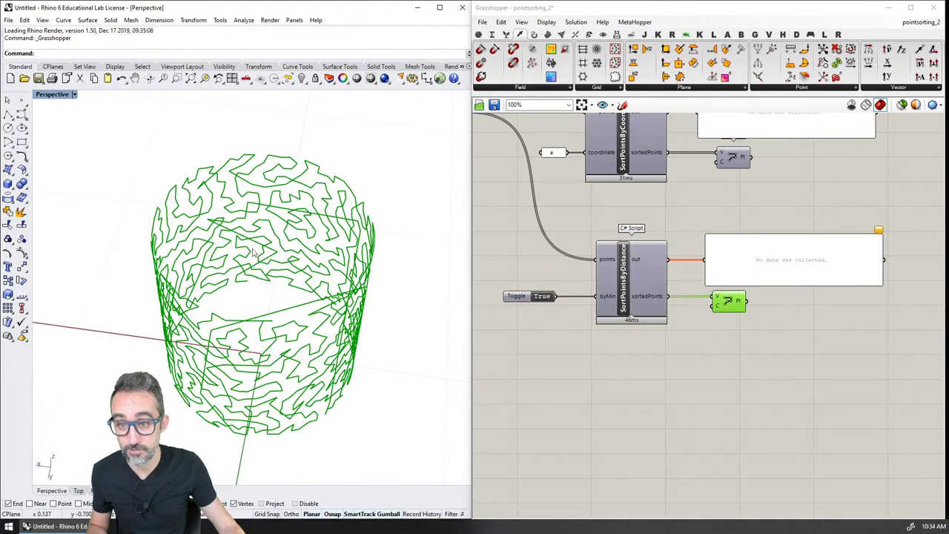
right_drag(242, 258, 247, 288)
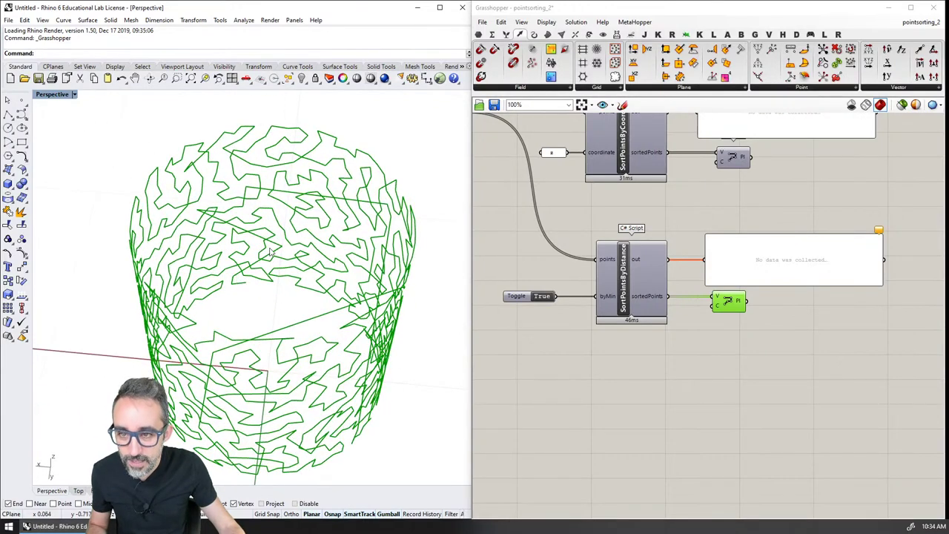
right_drag(302, 256, 312, 173)
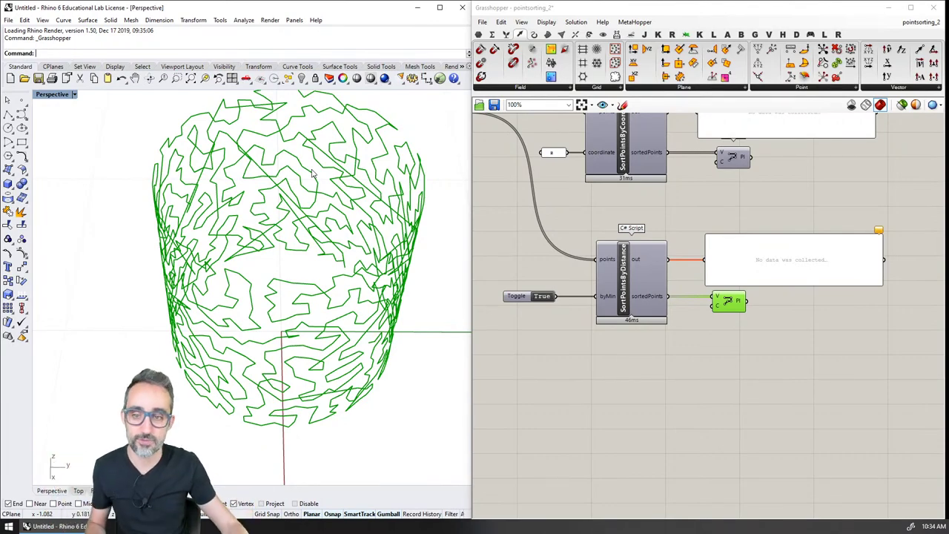
right_drag(413, 261, 297, 319)
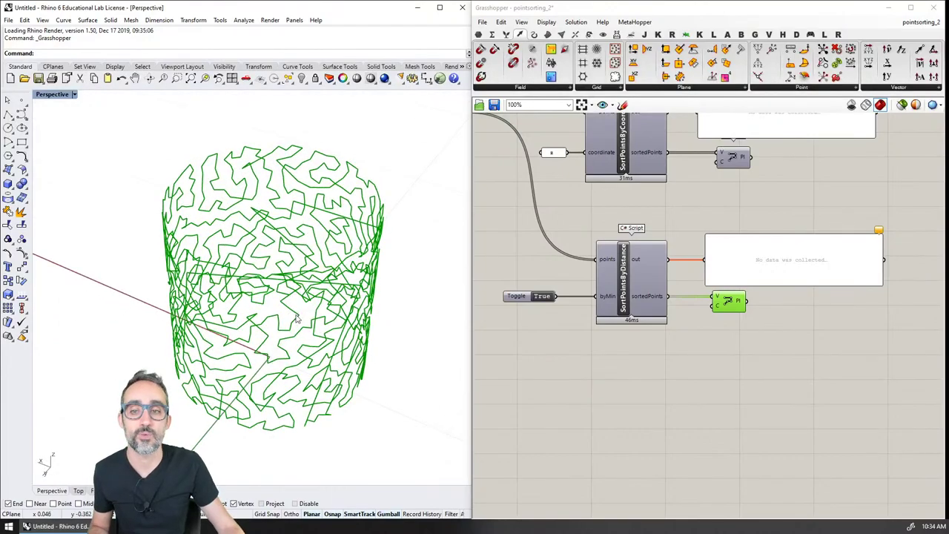
right_drag(254, 204, 319, 288)
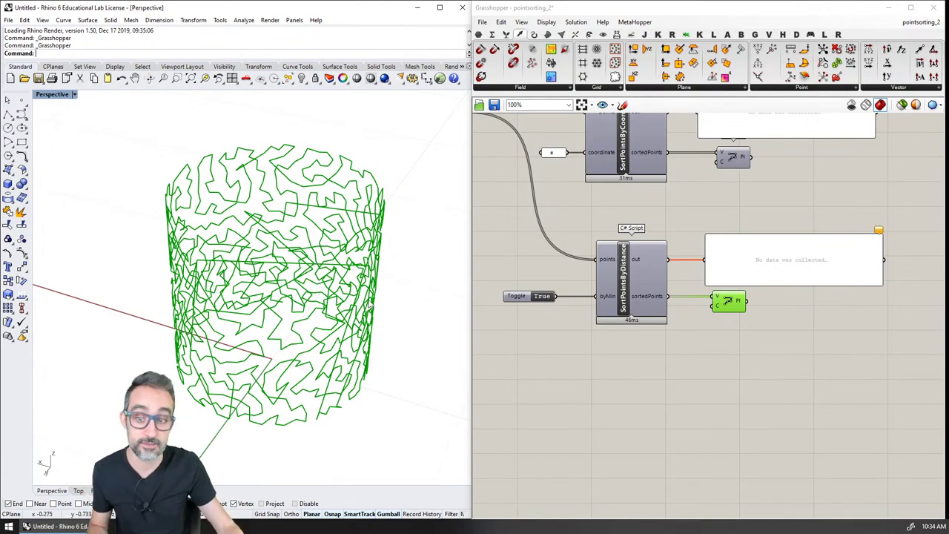
scroll(652, 275, down, 3)
scroll(632, 255, up, 1)
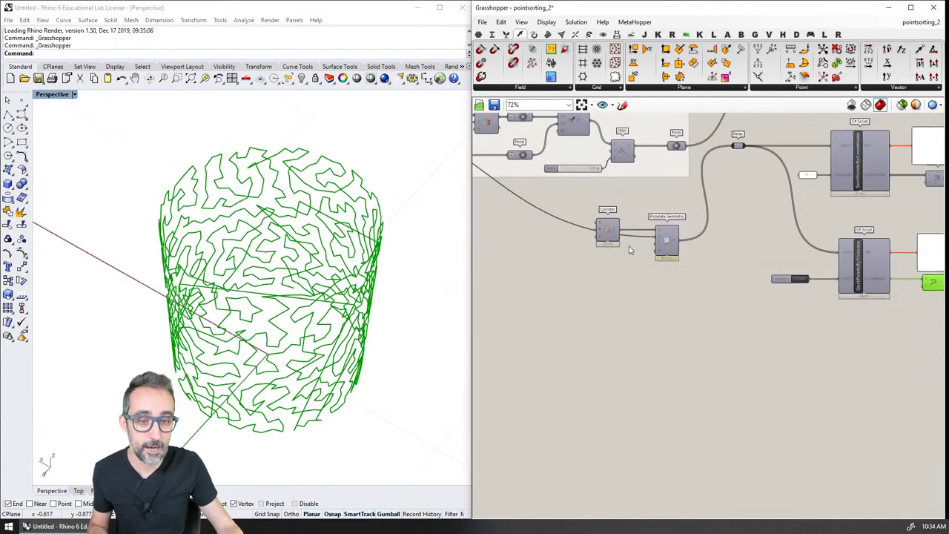
right_drag(329, 241, 311, 263)
right_drag(594, 315, 527, 287)
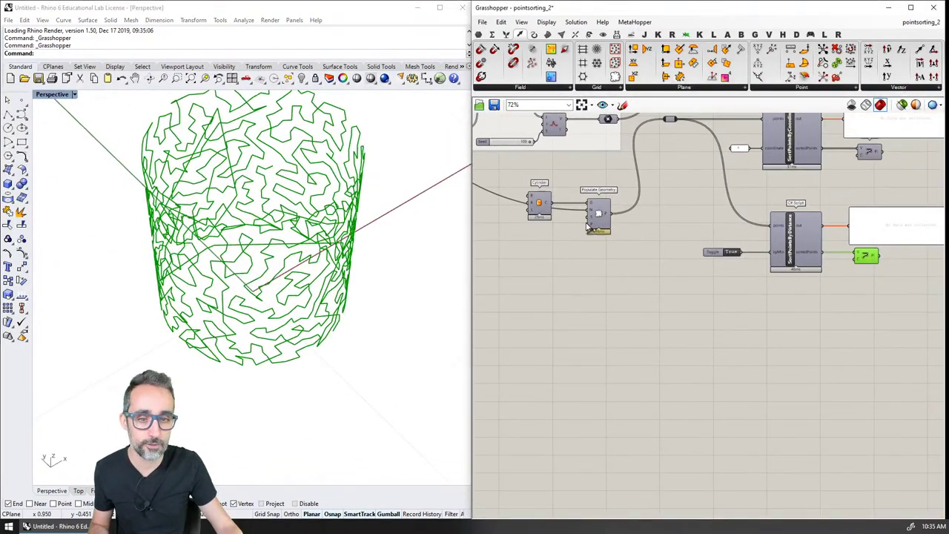
right_drag(627, 196, 655, 229)
right_drag(260, 252, 297, 286)
Step: In the Right view, draw a wavy degree-3 curve with five control points that passes across the cylinder
scroll(137, 289, down, 5)
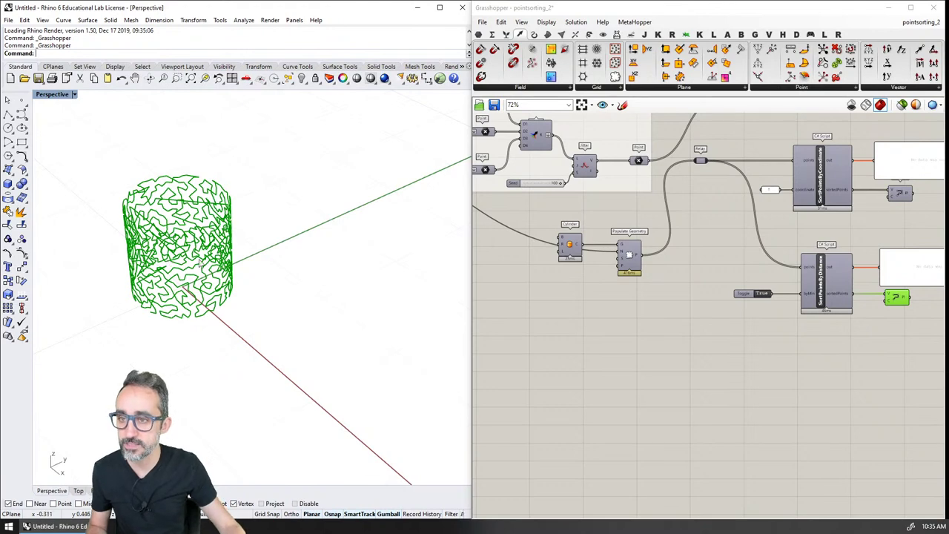
double_click(64, 95)
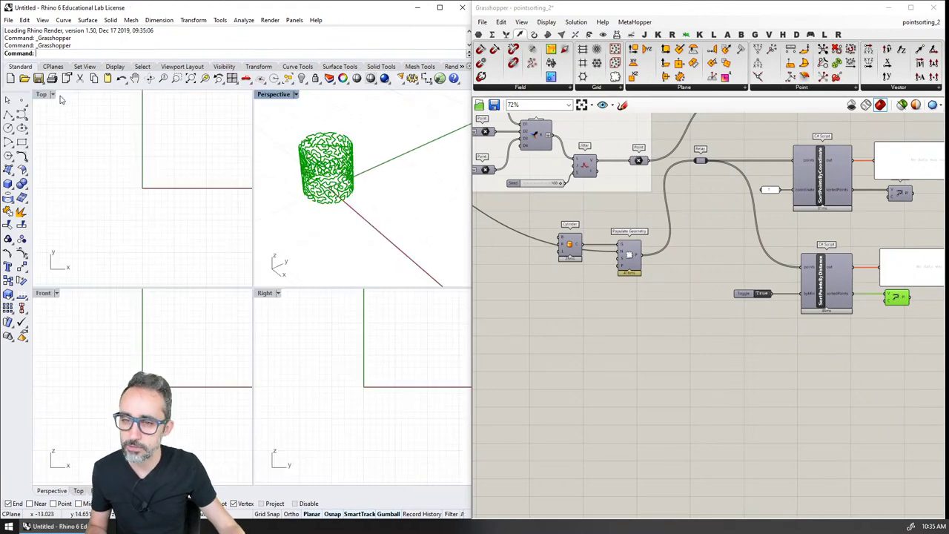
double_click(265, 293)
scroll(293, 292, up, 5)
scroll(303, 280, up, 3)
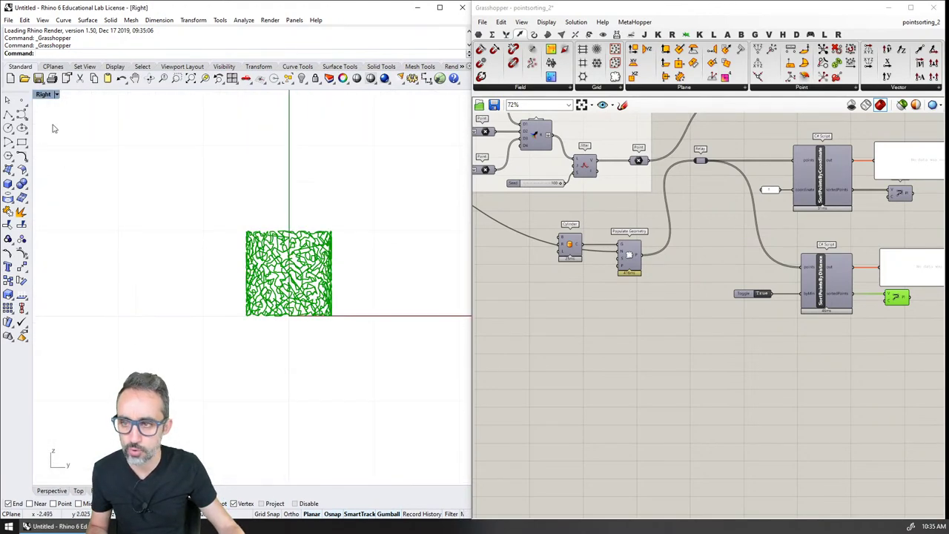
click(22, 113)
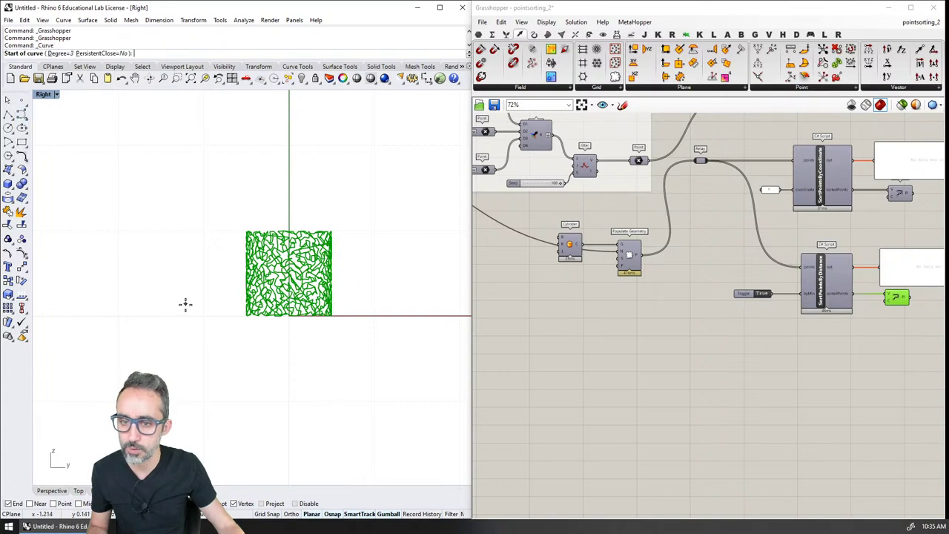
click(146, 304)
click(215, 250)
click(299, 328)
click(361, 328)
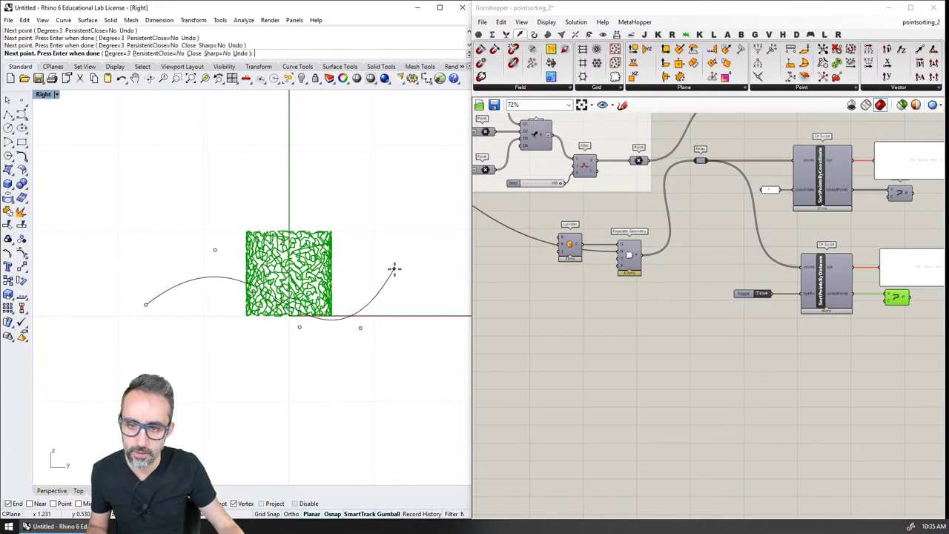
click(417, 271)
key(Return)
Step: Draw a second wavy degree-3 curve with five control points that starts below the first and crosses it
key(Return)
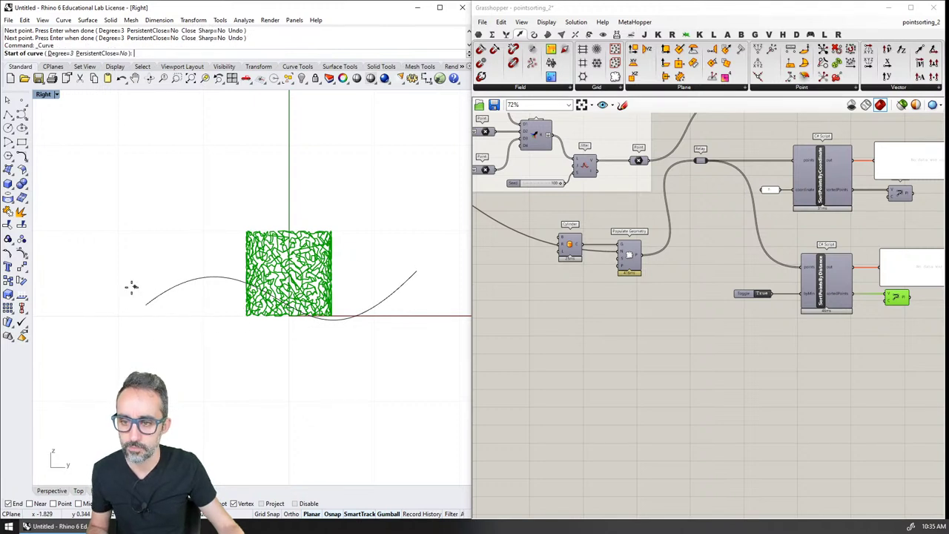
click(149, 321)
click(180, 355)
click(246, 339)
click(300, 284)
click(415, 338)
key(Return)
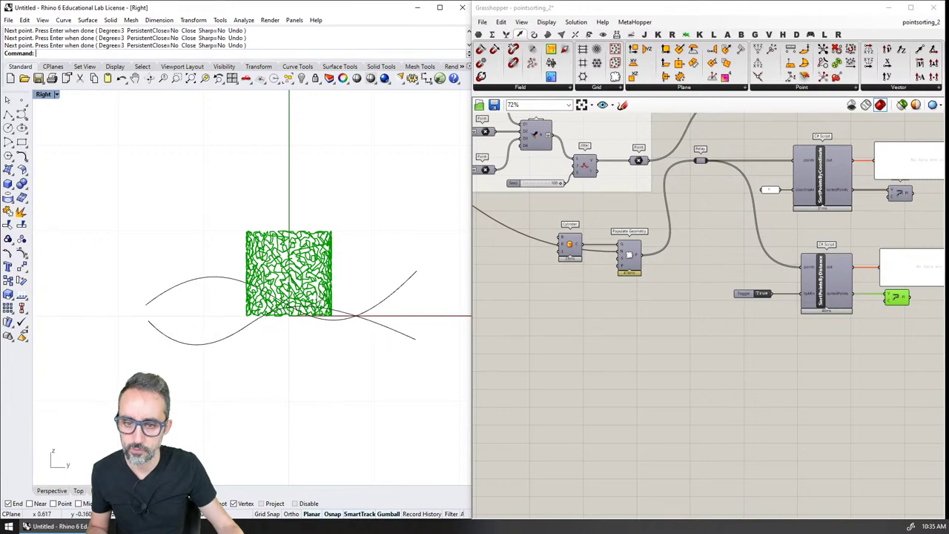
Step: In the Perspective view, move the second curve along the X axis, well clear of the cylinder
double_click(45, 95)
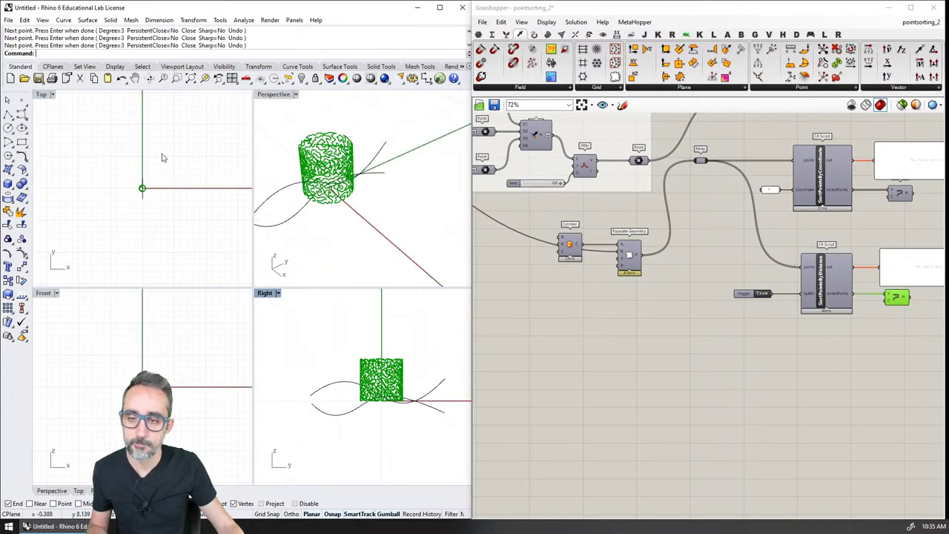
double_click(274, 94)
scroll(210, 332, down, 4)
drag(173, 348, 172, 349)
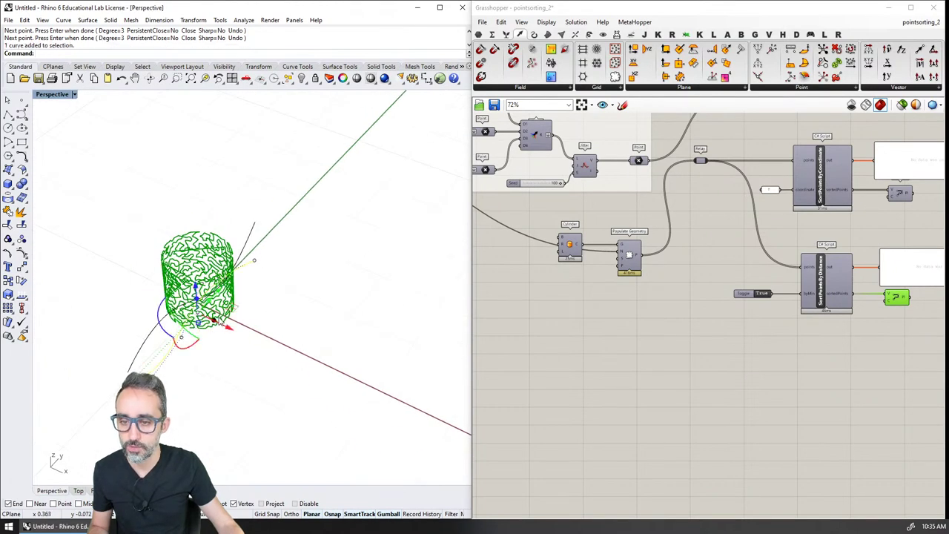
drag(216, 325, 368, 383)
click(435, 369)
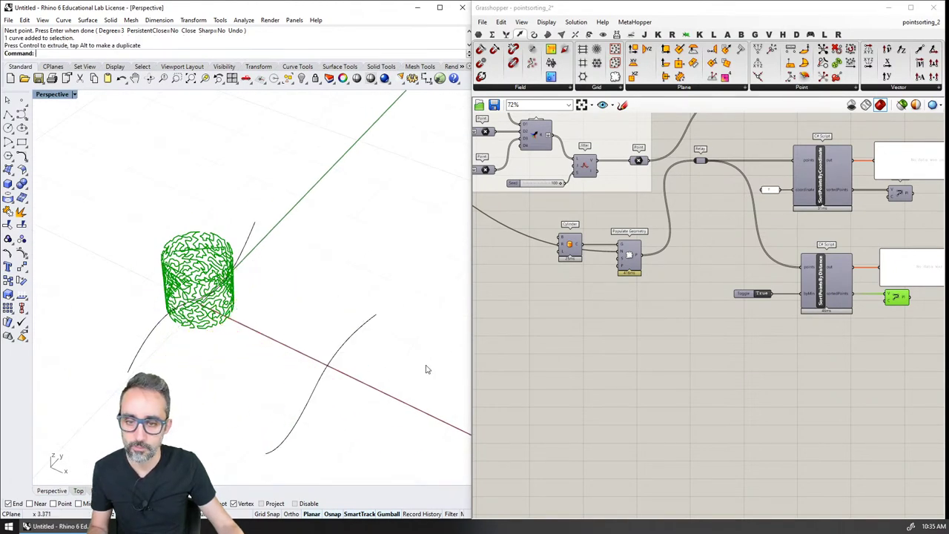
Step: Loft a surface between the two wavy curves with the default loft options
key(Return)
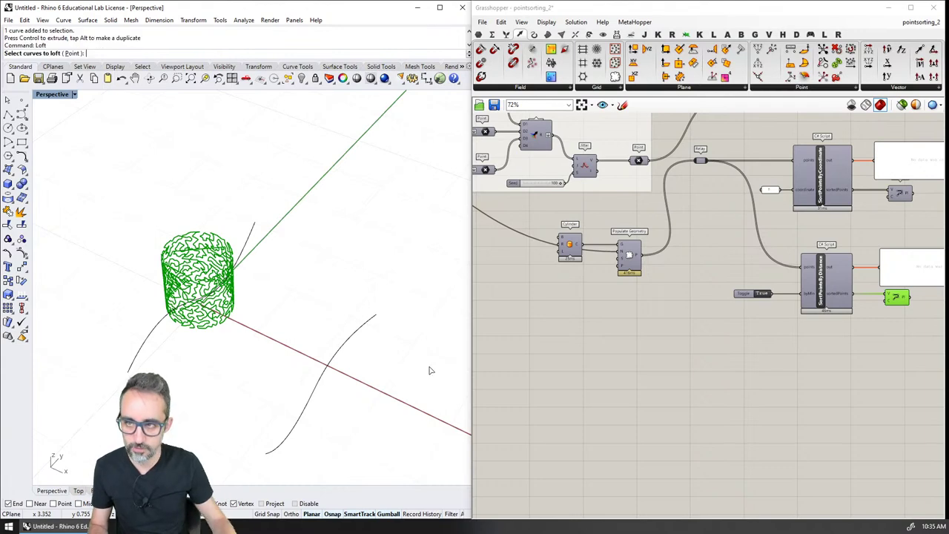
click(378, 382)
click(250, 243)
click(351, 345)
key(Return)
key(Return)
shift+right_drag(309, 322, 303, 291)
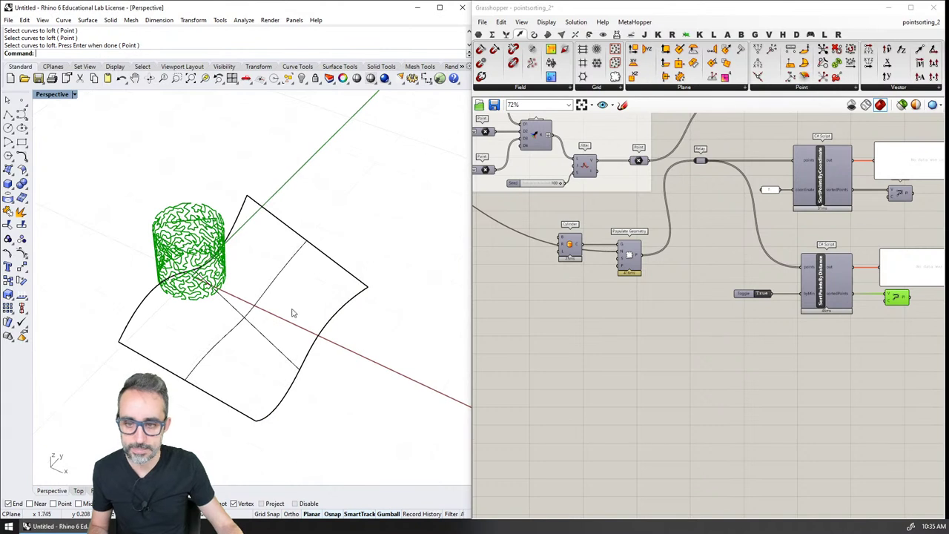
Step: Add a Surface parameter below the Cylinder component and reference the lofted surface in it
double_click(576, 333)
text(s)
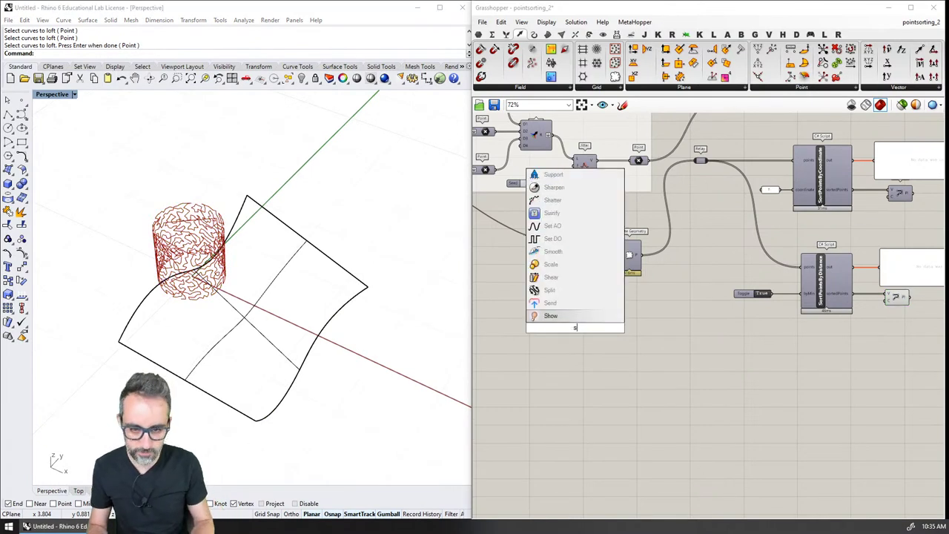
text(urface)
key(Return)
right_click(573, 327)
click(613, 441)
click(262, 305)
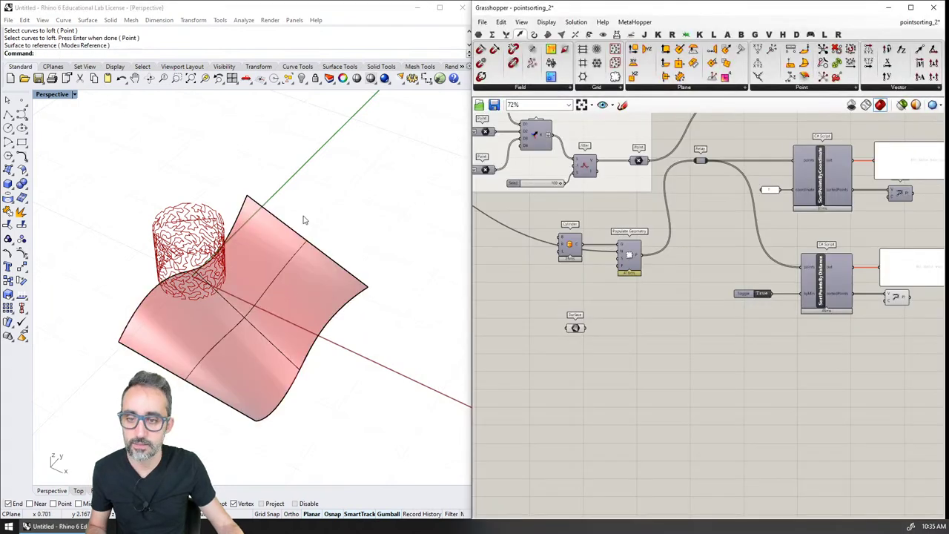
Step: Delete the two source curves of the loft, keeping the surface
click(252, 228)
click(286, 242)
key(Delete)
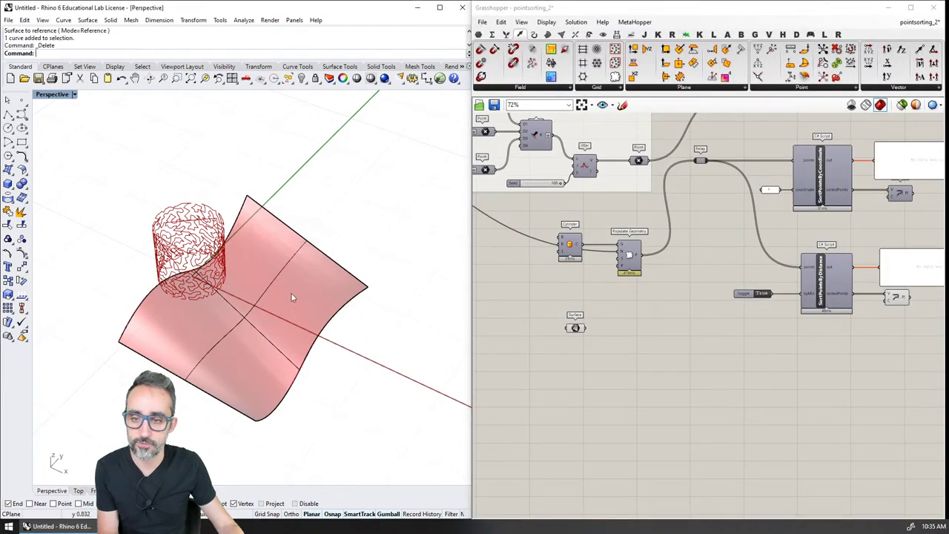
right_click(576, 328)
click(351, 316)
right_drag(351, 316, 374, 334)
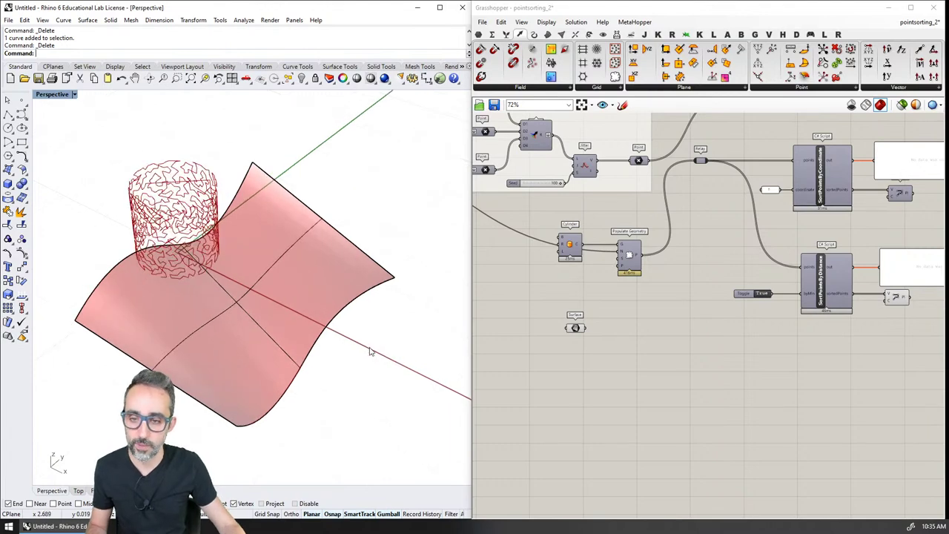
click(629, 327)
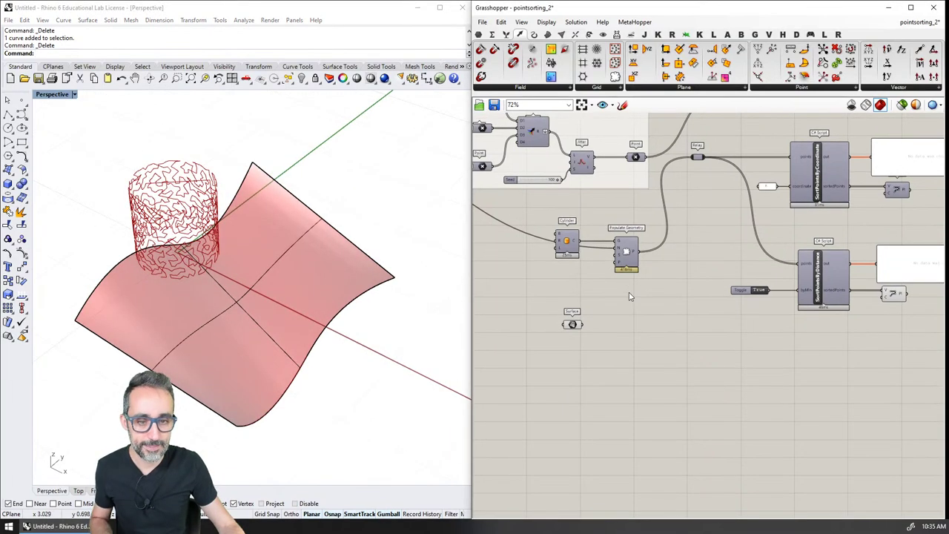
Step: Duplicate the Populate Geometry component beside the Surface parameter, feed it the surface, and connect its points to the sorting relay in place of the cylinder's
click(628, 256)
alt+drag(632, 263, 689, 159)
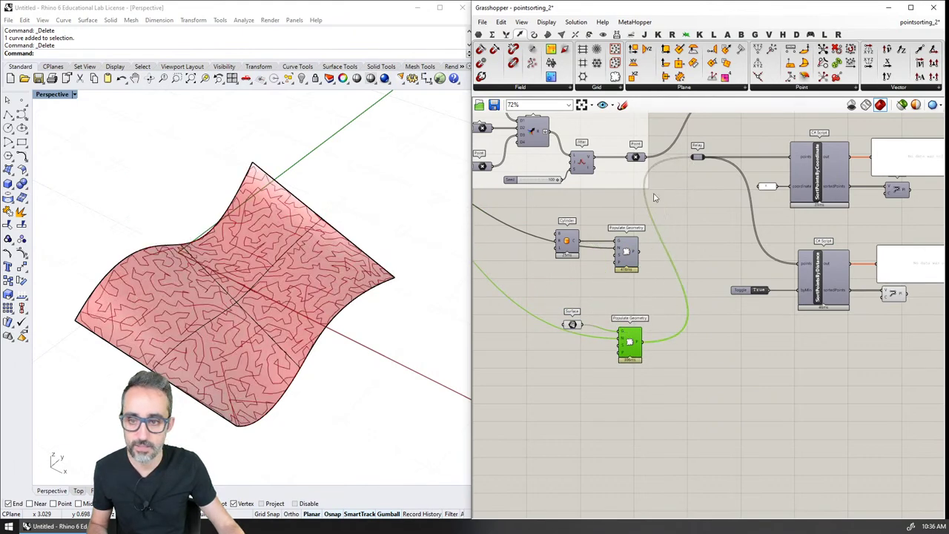
right_drag(381, 254, 324, 364)
click(290, 256)
click(326, 385)
scroll(297, 334, up, 4)
mouse_move(284, 306)
right_down()
mouse_move(289, 295)
mouse_move(287, 312)
mouse_move(342, 287)
mouse_move(343, 216)
mouse_move(290, 297)
right_up()
right_drag(693, 251, 660, 261)
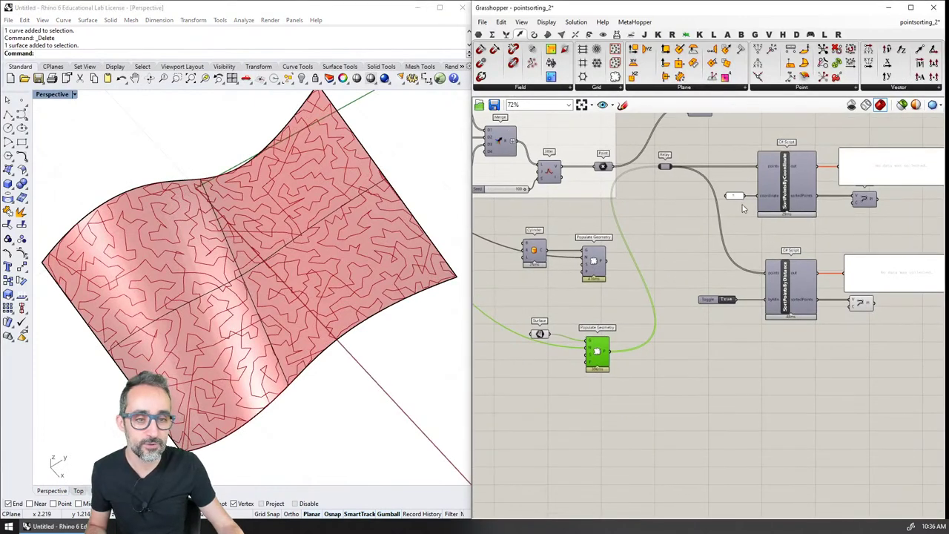
Step: Preview the coordinate-sorted polyline instead of the distance-sorted one and set its sorting coordinate to x
click(861, 195)
click(860, 304)
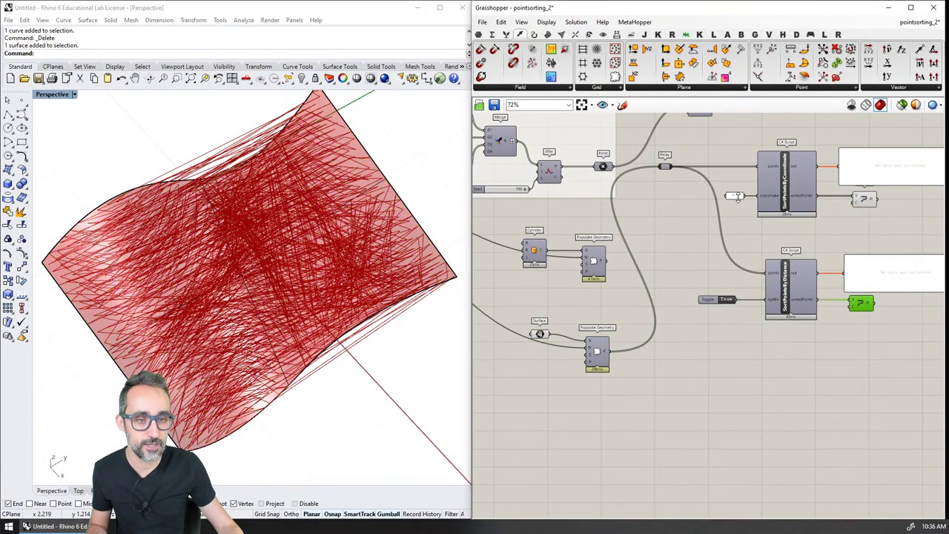
double_click(735, 196)
text(x)
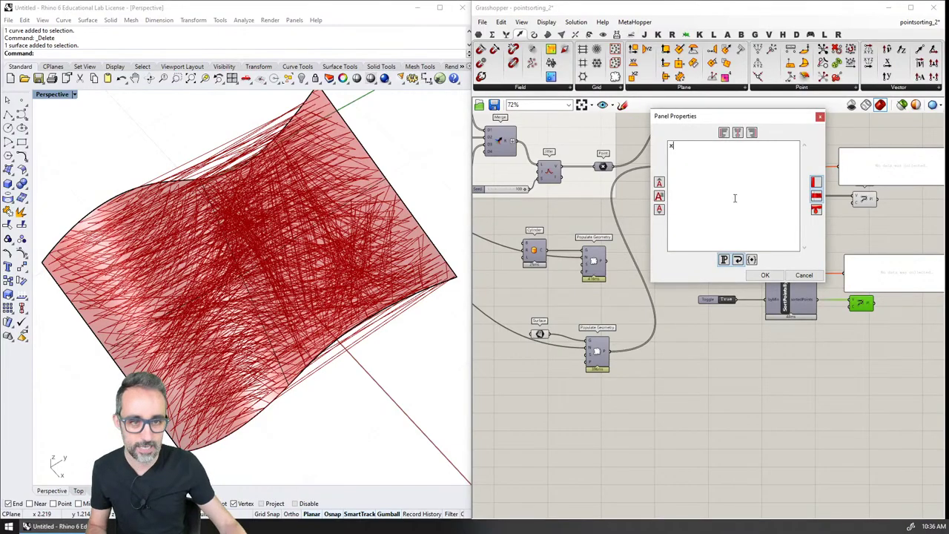
click(764, 275)
mouse_move(313, 307)
right_down()
mouse_move(393, 272)
mouse_move(216, 198)
mouse_move(275, 244)
mouse_move(334, 326)
mouse_move(356, 335)
right_up()
click(865, 198)
right_drag(297, 296, 367, 263)
Step: Change the sorting coordinate of the SortPointsByCoordinate script to z
double_click(735, 196)
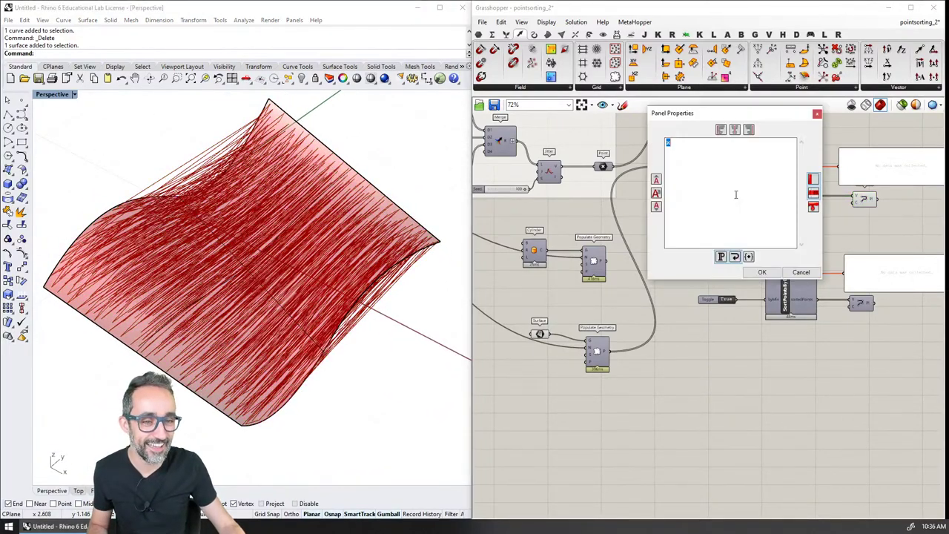
text(z)
click(762, 272)
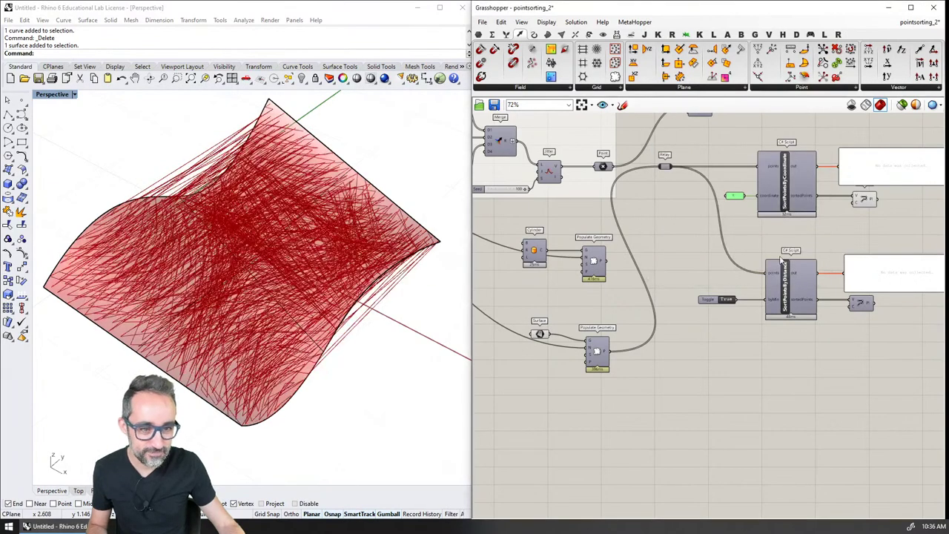
Step: Feed the relay with the cylinder's populated points and inspect the z-sorted polyline on the cylinder
drag(607, 261, 660, 167)
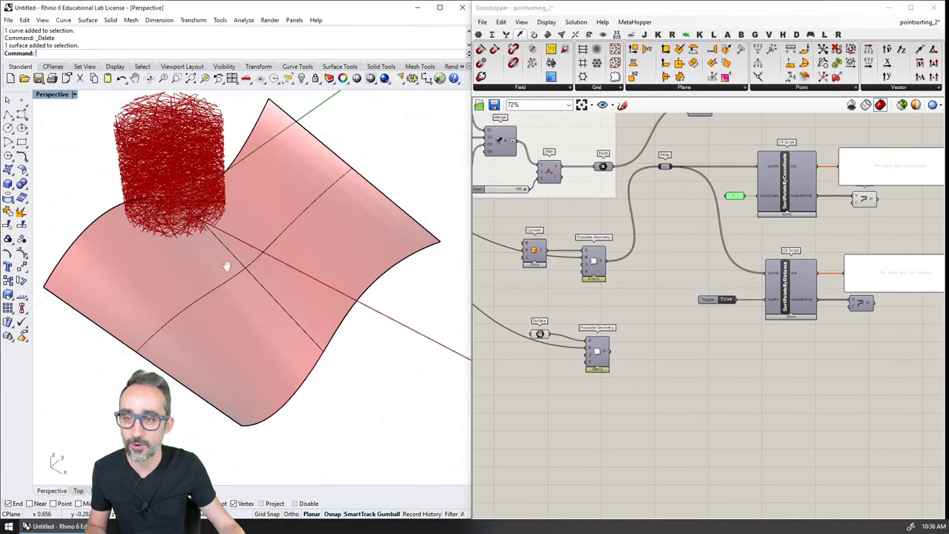
scroll(206, 247, up, 3)
right_drag(191, 245, 222, 192)
scroll(240, 233, down, 3)
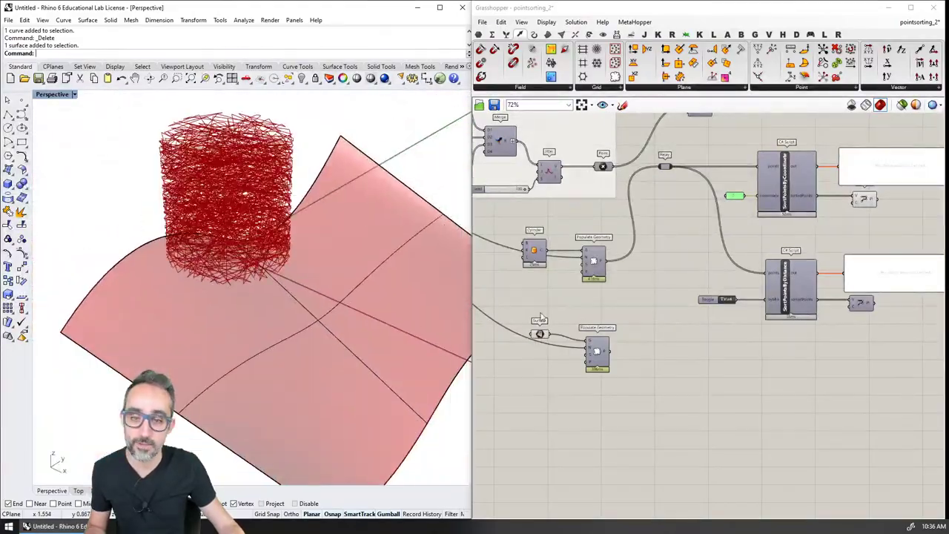
Step: Internalise the lofted surface in the Surface parameter and turn off the parameter's preview
click(540, 334)
right_click(540, 334)
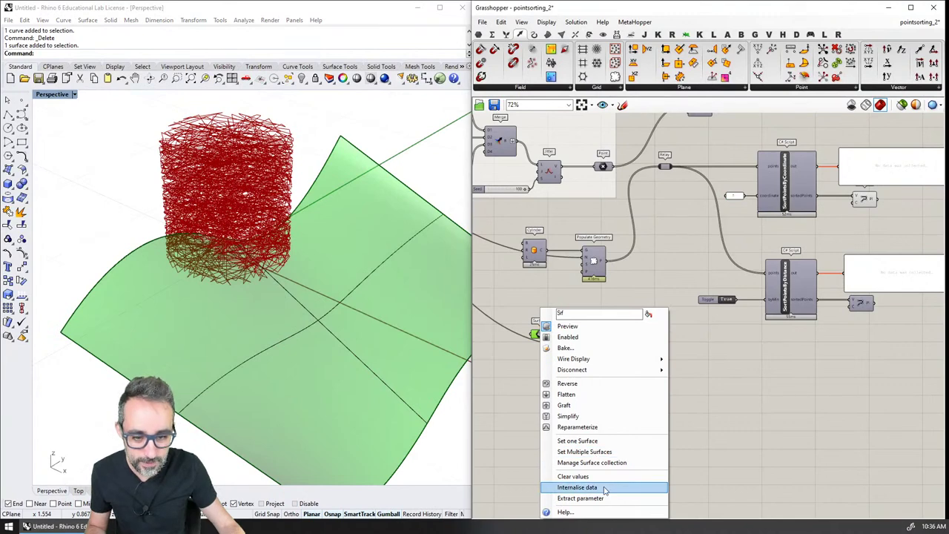
key(Escape)
click(575, 368)
click(540, 335)
key(ctrl+q)
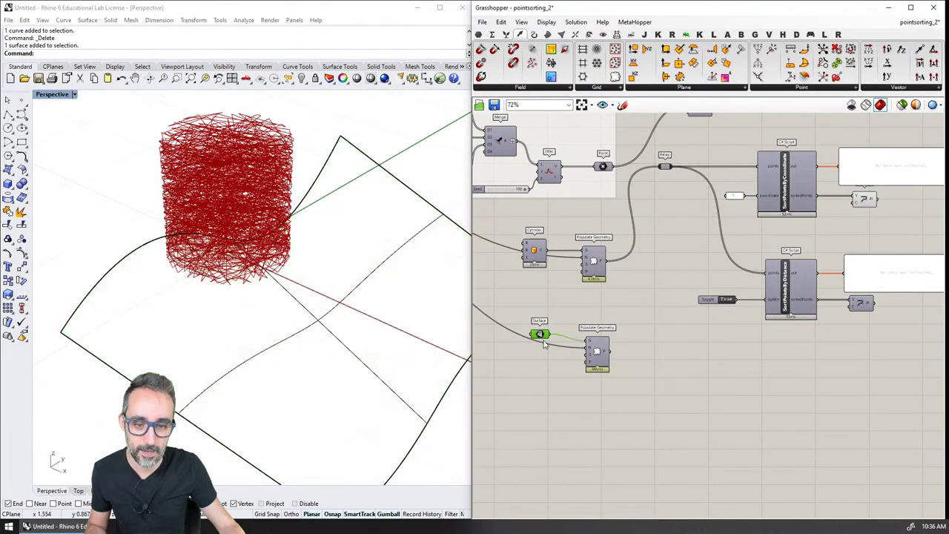
Step: Delete the lofted surface from the Rhino model and line up the Surface parameter with its Populate Geometry component
click(358, 296)
key(Delete)
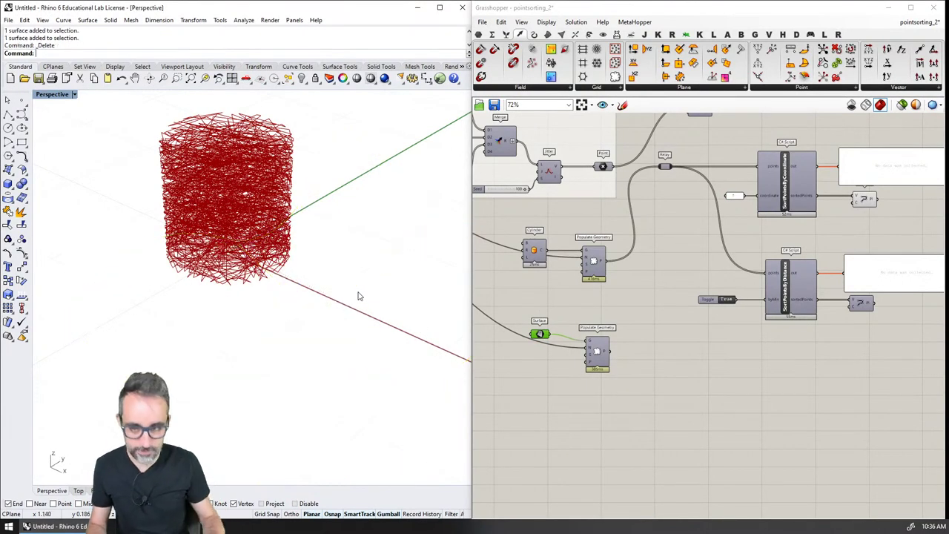
right_drag(341, 277, 364, 325)
drag(540, 335, 535, 342)
shift+right_drag(370, 319, 378, 338)
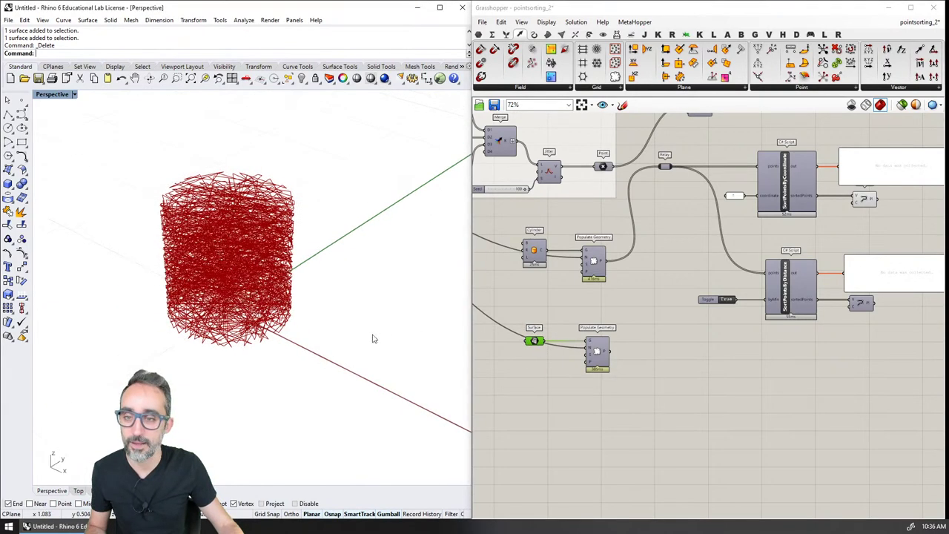
Step: Connect the surface's populated points to the relay and preview the distance-sorted polyline instead of the coordinate-sorted one
click(612, 351)
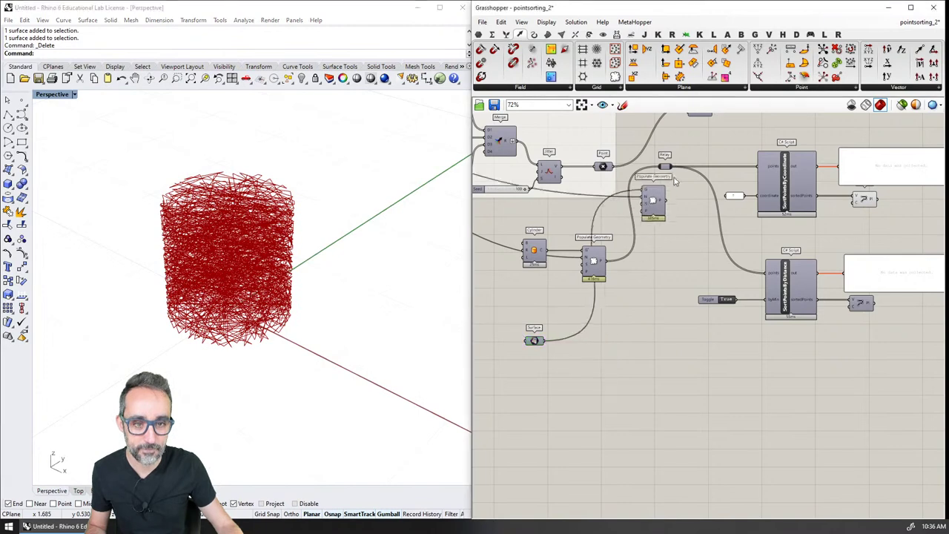
drag(611, 354, 664, 167)
click(864, 199)
click(859, 303)
right_drag(445, 309, 345, 246)
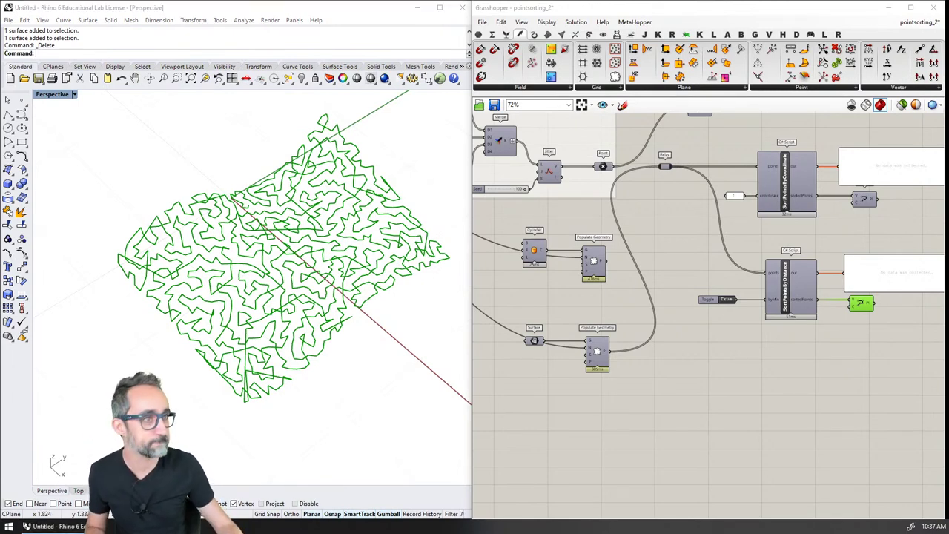
Step: Switch to Firefox and search the web for "stanford bunny"
click(108, 526)
text(s)
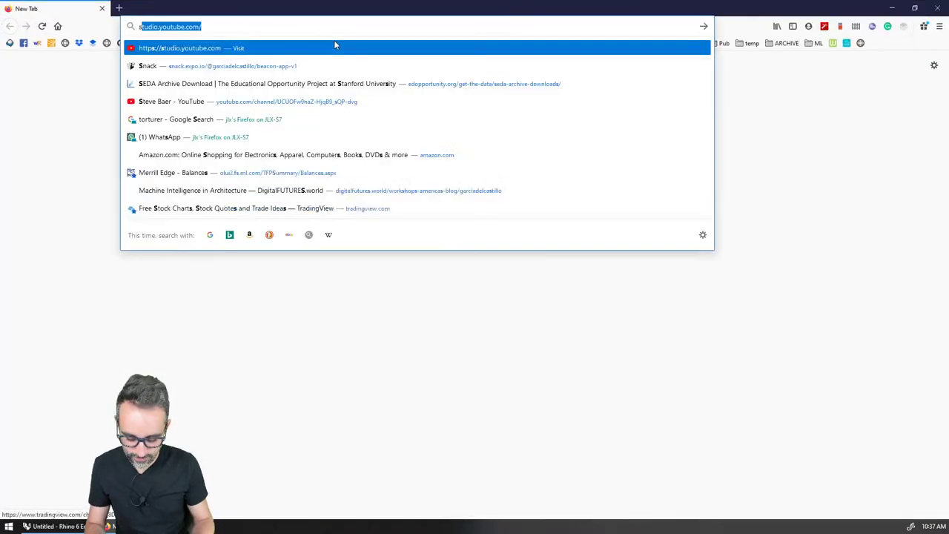
text(tandfo)
key(BackSpace)
key(BackSpace)
key(BackSpace)
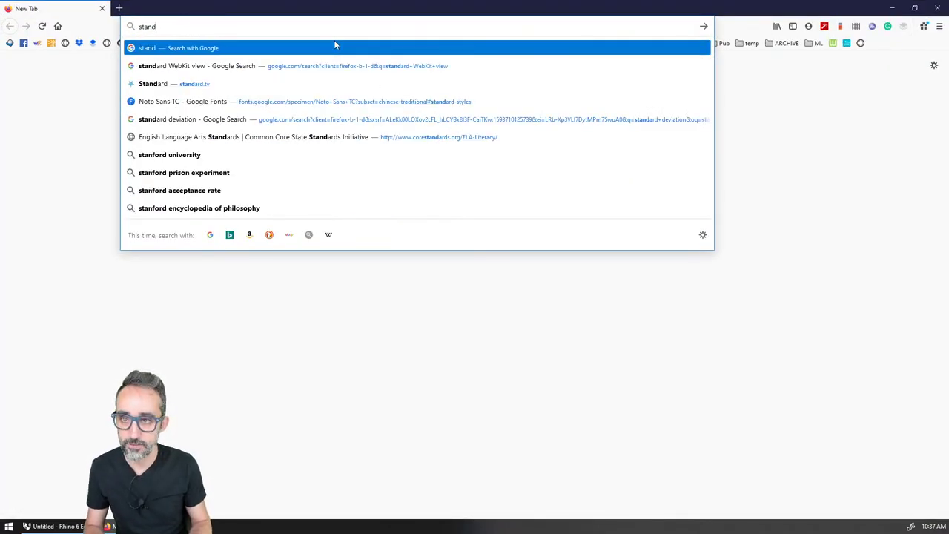
text(ford bunny)
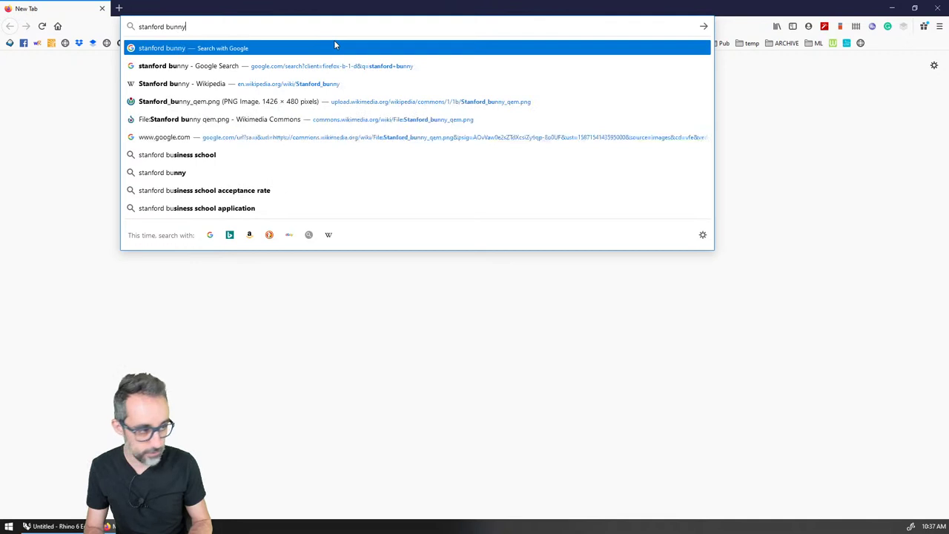
key(Return)
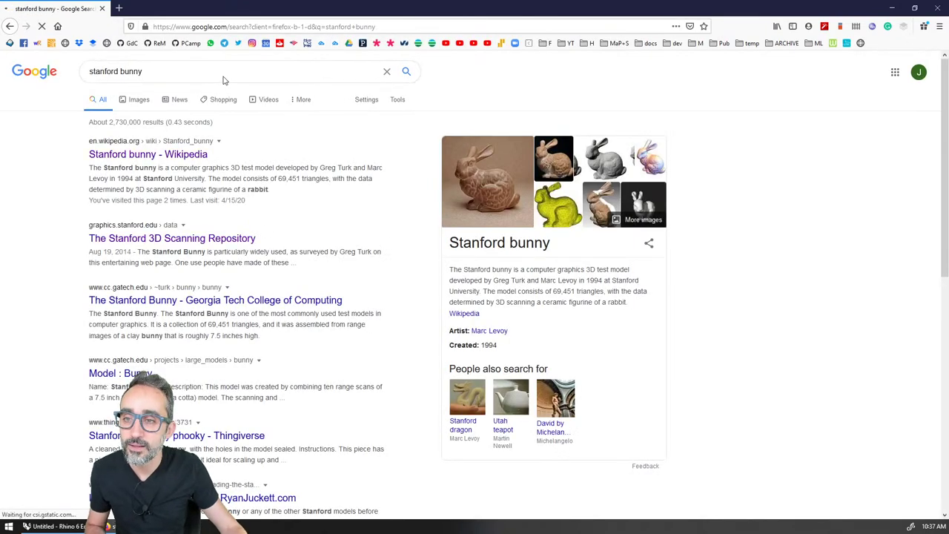
Step: Refine the search to "stanford bunny download" and open The Stanford 3D Scanning Repository in a new tab
click(228, 68)
text(download)
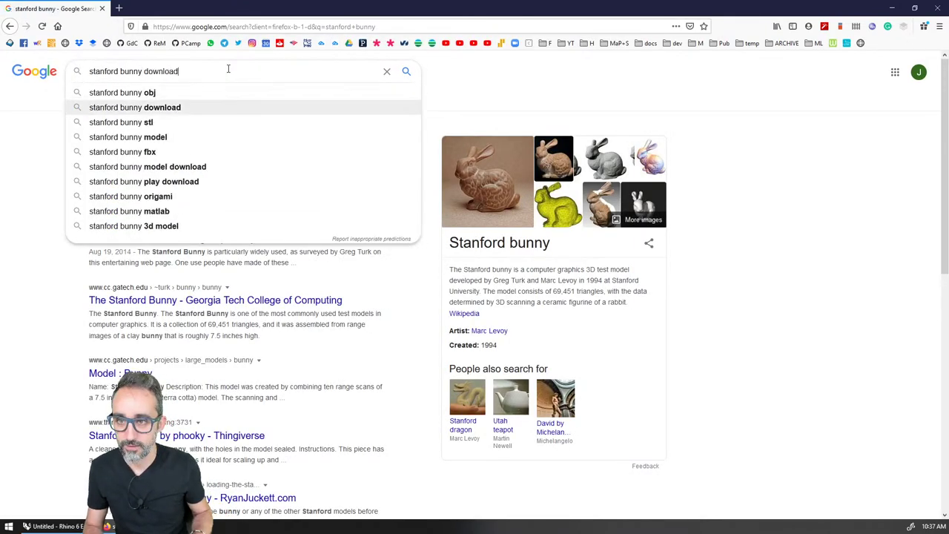
key(Return)
middle_click(252, 155)
key(ctrl+Tab)
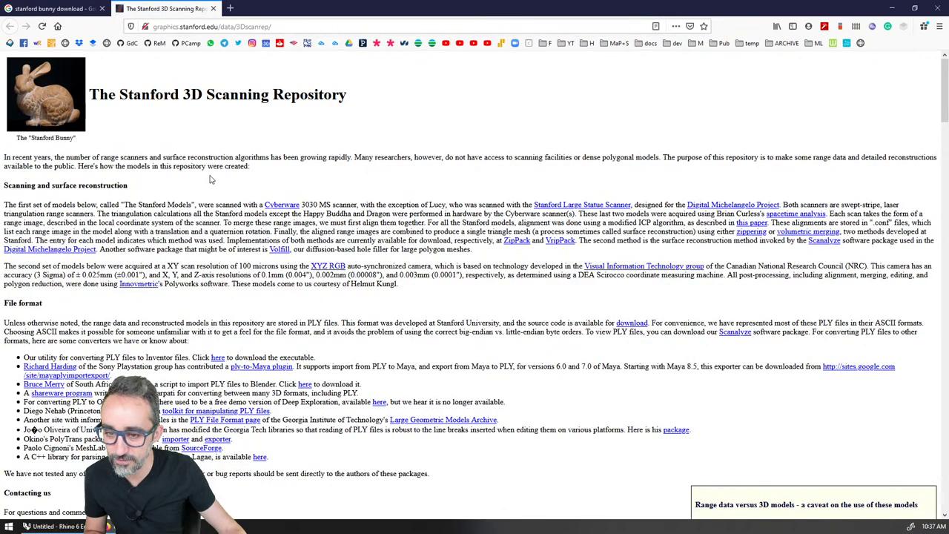
Step: Search the repository page for "stl"
scroll(209, 179, down, 3)
key(ctrl+f)
text(stl)
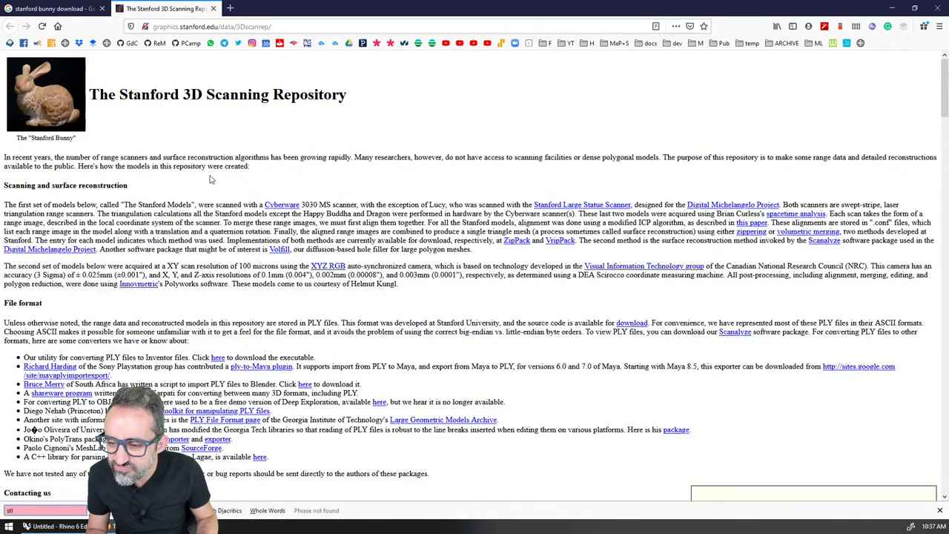
key(Escape)
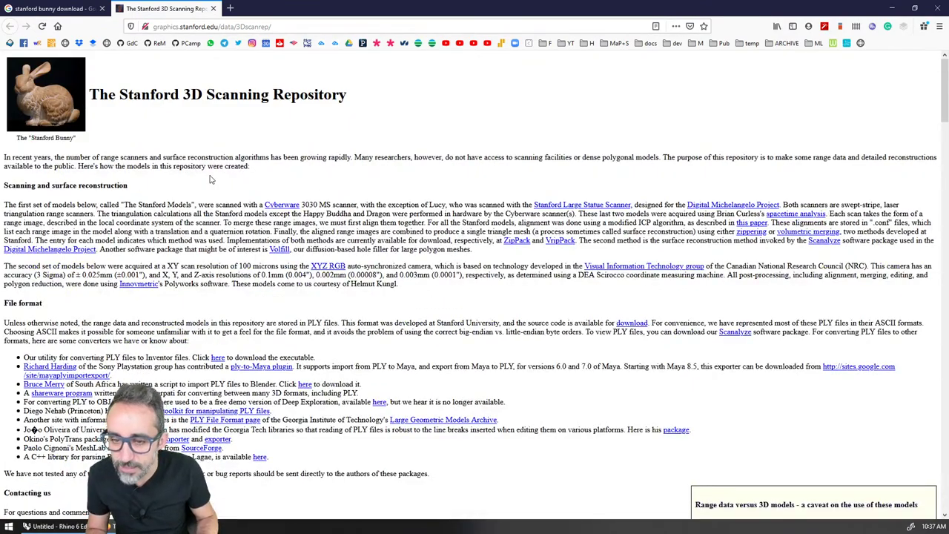
Step: Download the Stanford Bunny archive bunny.tar.gz from The Stanford Models section and save it
scroll(210, 179, down, 3)
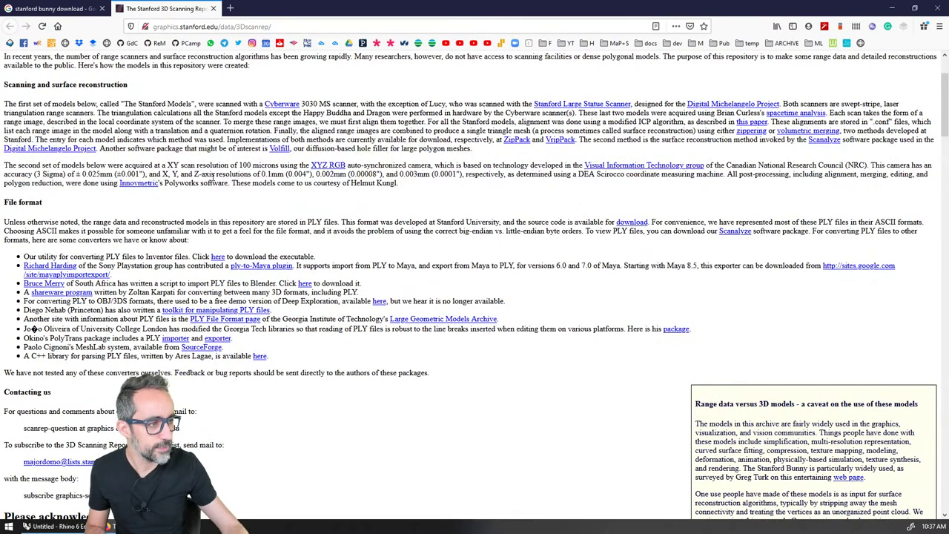
scroll(278, 260, down, 10)
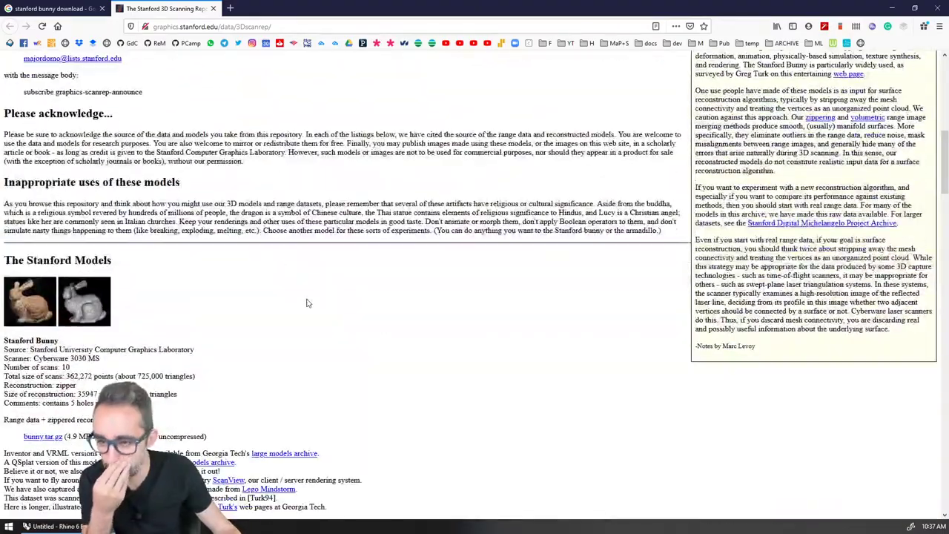
scroll(309, 302, down, 4)
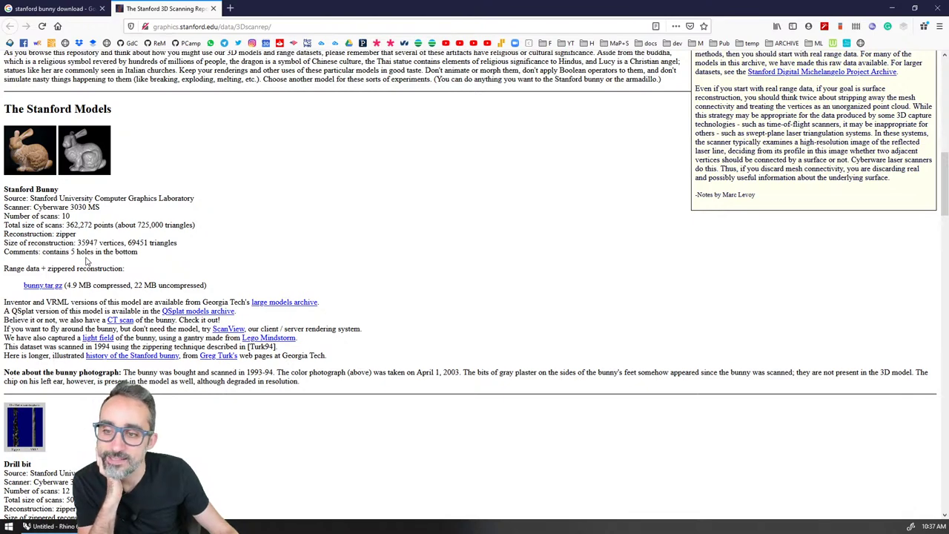
click(46, 287)
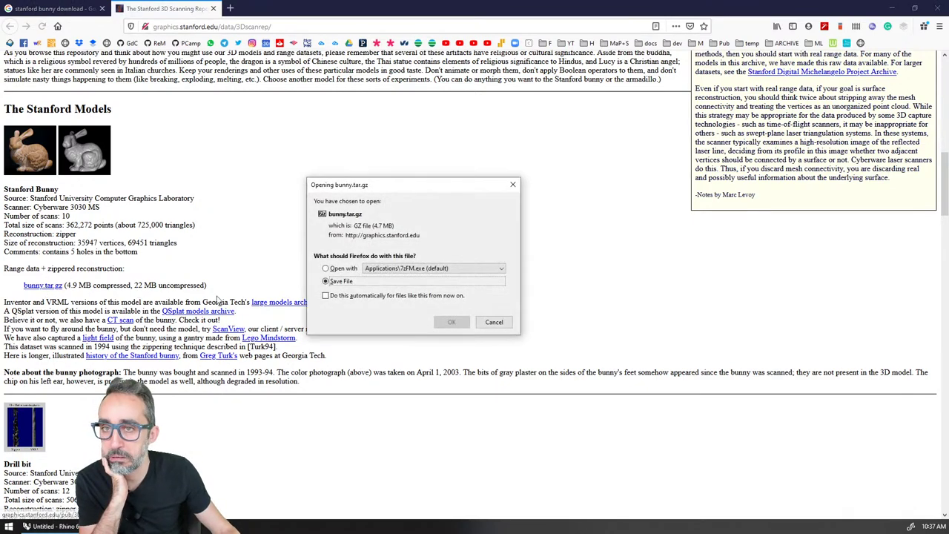
click(452, 322)
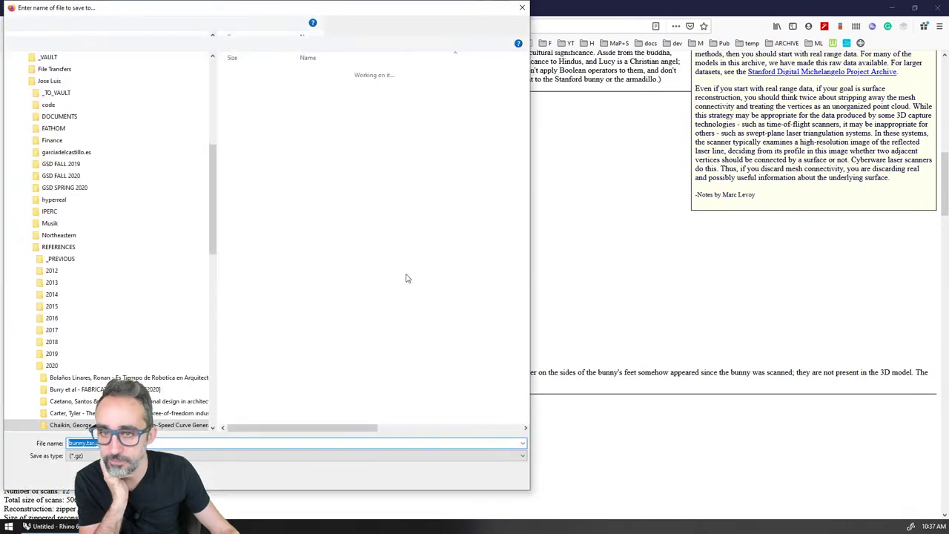
key(Return)
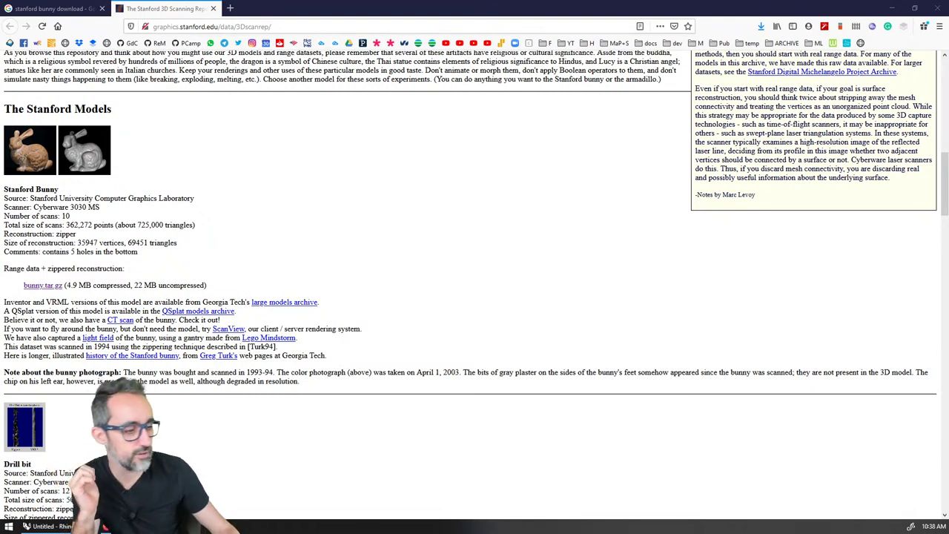
Step: Go back to the search results and open Georgia Tech's "Model : Bunny" page in a new tab
scroll(539, 378, up, 1)
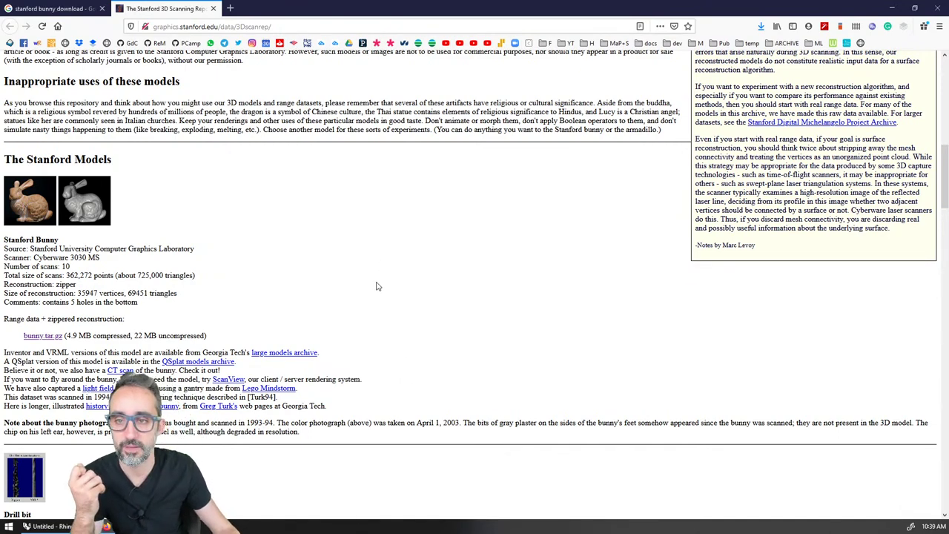
scroll(371, 286, up, 15)
scroll(372, 285, down, 3)
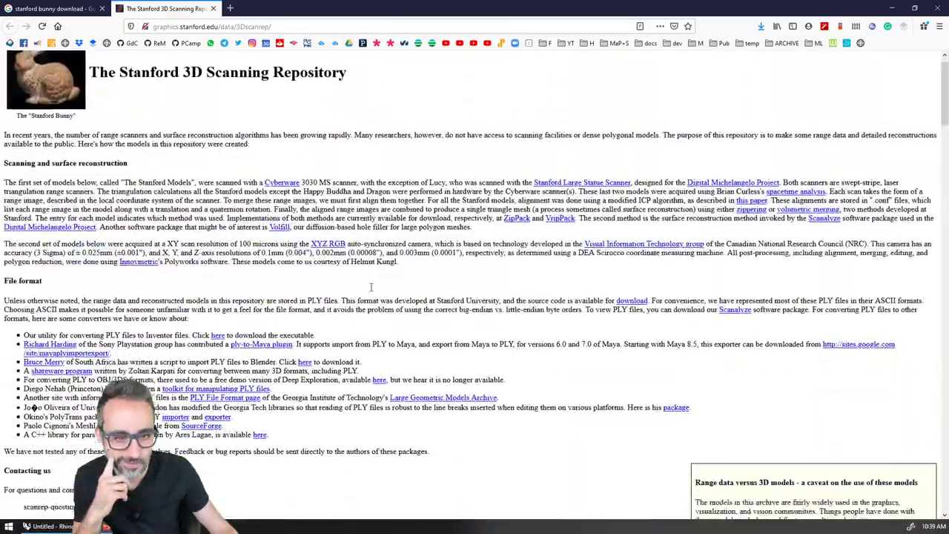
scroll(363, 291, down, 10)
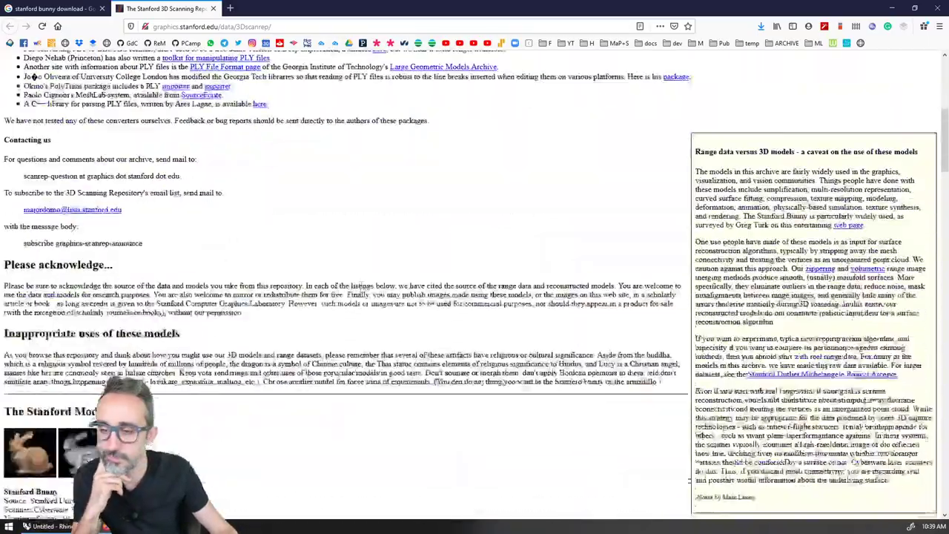
scroll(363, 289, down, 3)
scroll(362, 289, up, 6)
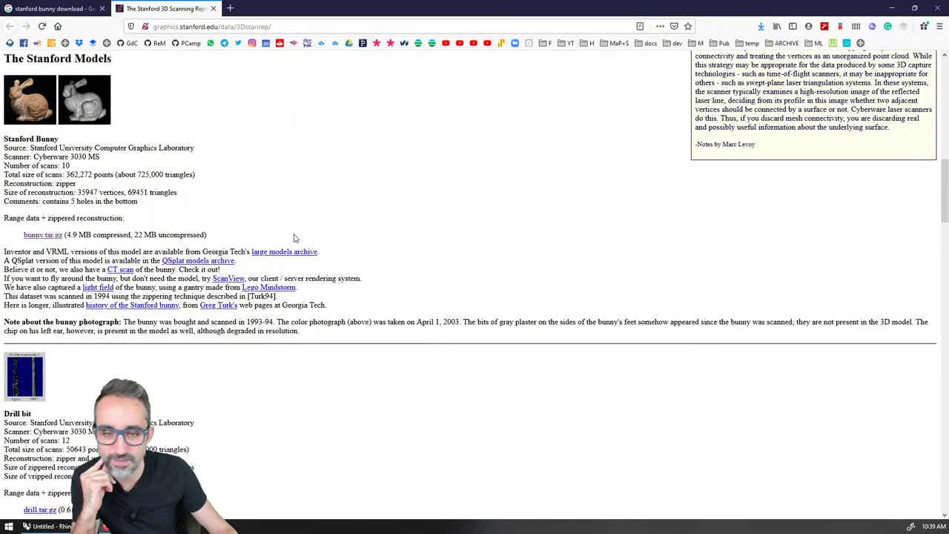
key(ctrl+shift+Tab)
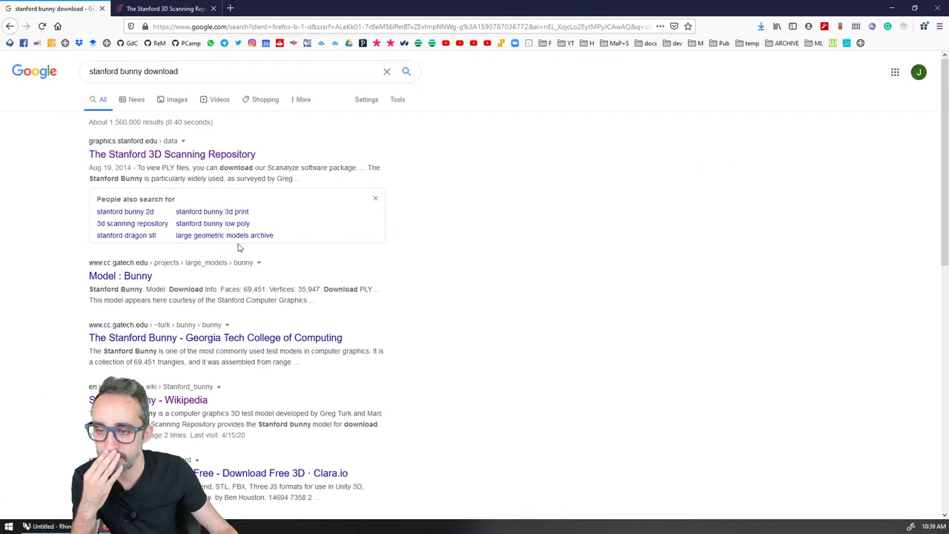
middle_click(116, 279)
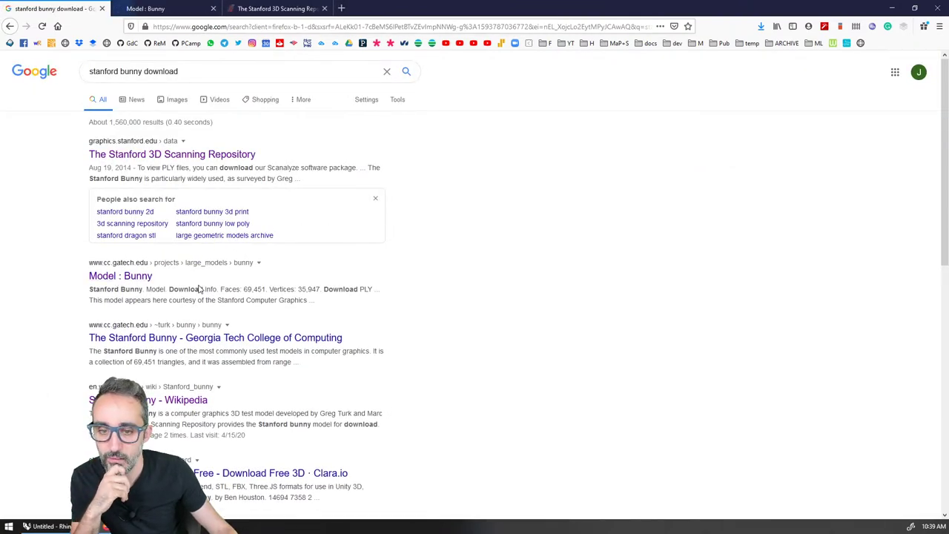
click(152, 6)
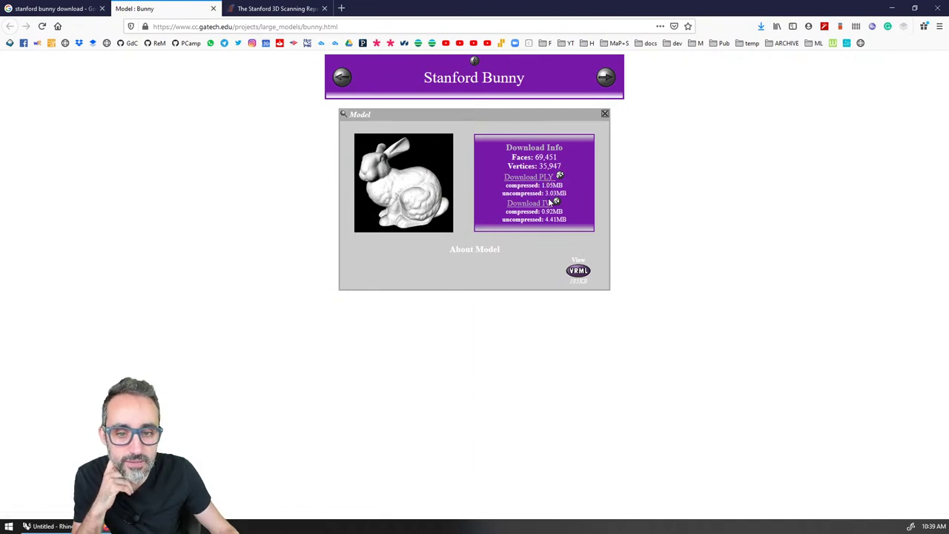
Step: Return to the search results and refine the search to "stanford bunny download STL"
click(74, 7)
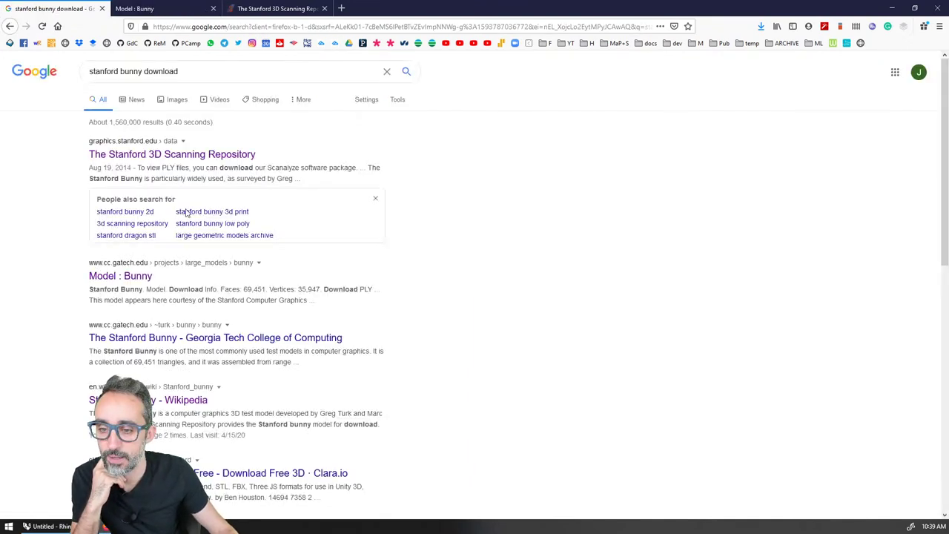
click(215, 67)
text(STL)
key(Return)
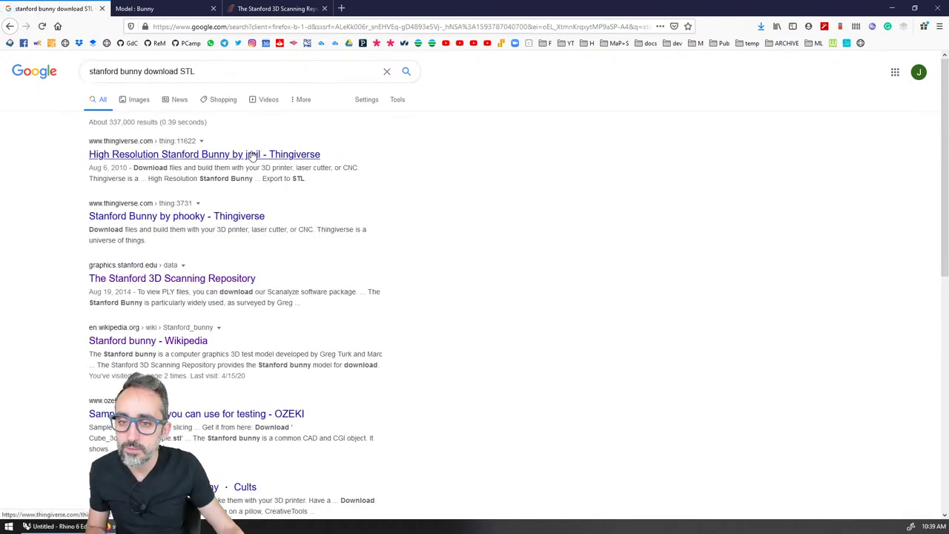
Step: Open Thingiverse's High Resolution Stanford Bunny page in a new tab, read its summary, and close the page
middle_click(250, 158)
key(ctrl+Tab)
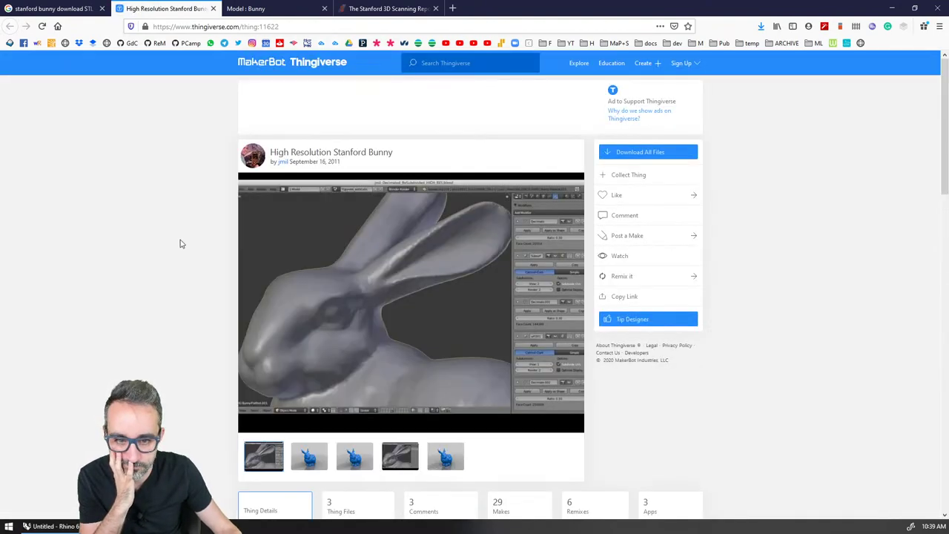
scroll(175, 249, down, 3)
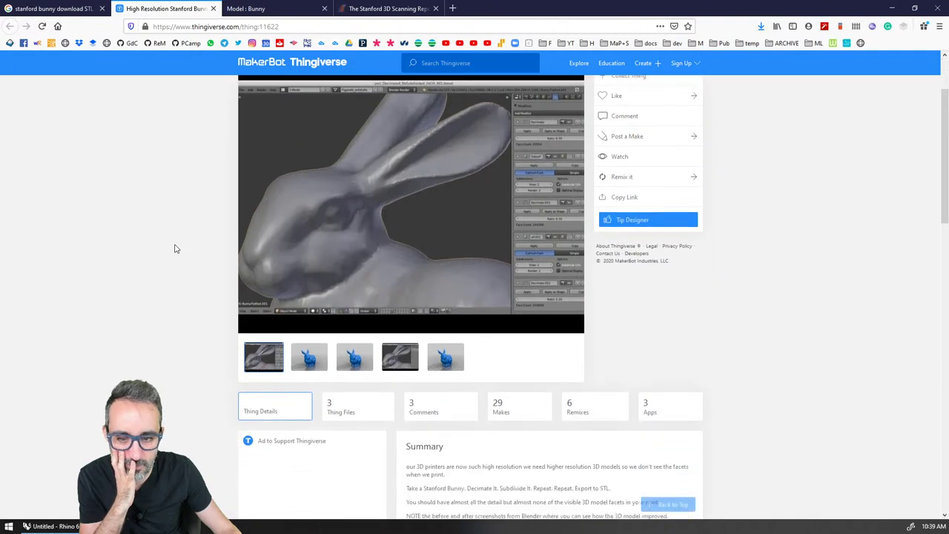
scroll(176, 249, down, 1)
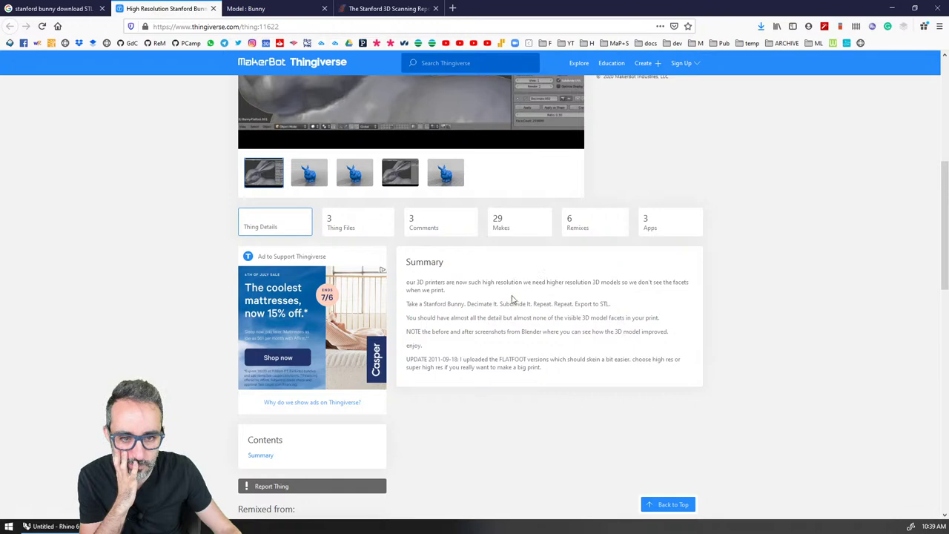
scroll(521, 379, down, 1)
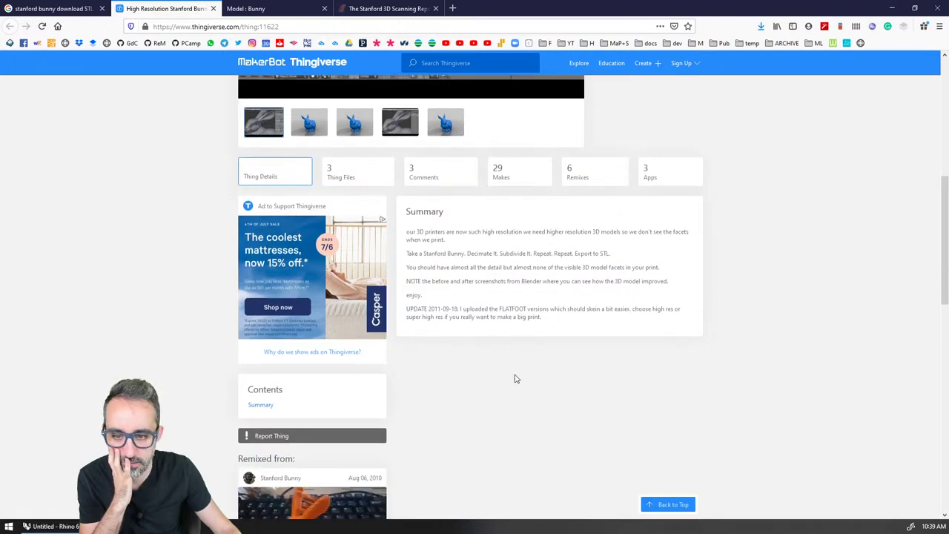
click(213, 8)
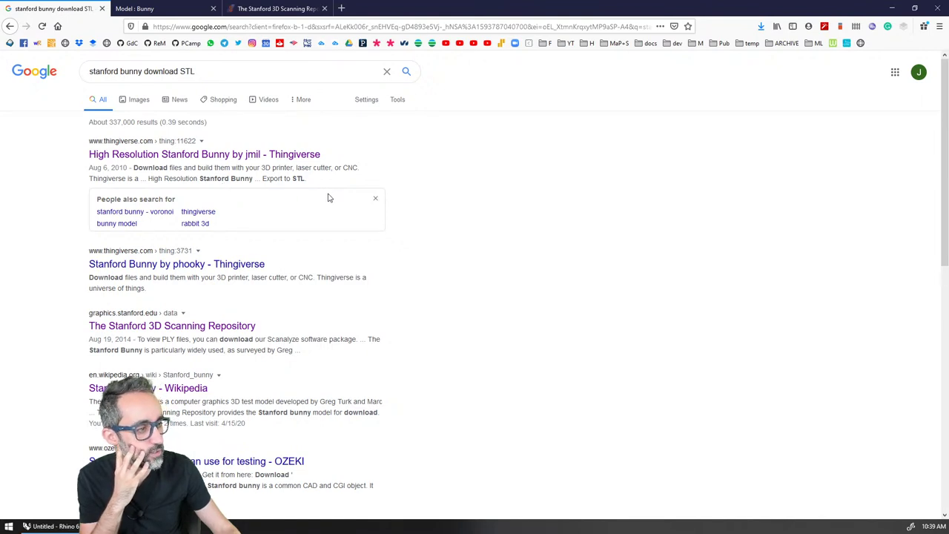
Step: Open OZEKI's sample STL files page in a new tab and save the Stanford bunny file Stanford_Bunny_sample.stl
scroll(200, 326, down, 3)
middle_click(206, 311)
click(201, 6)
scroll(194, 214, down, 4)
scroll(195, 213, down, 2)
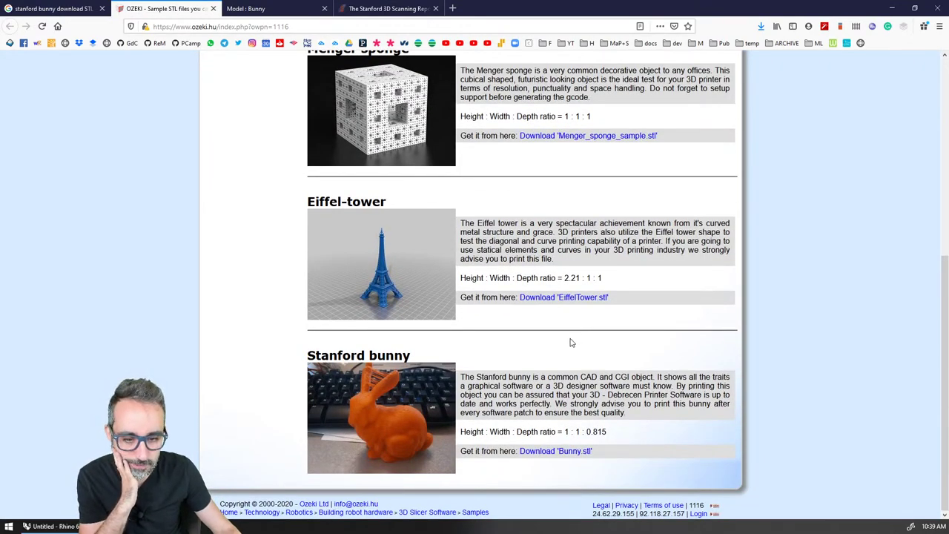
click(573, 452)
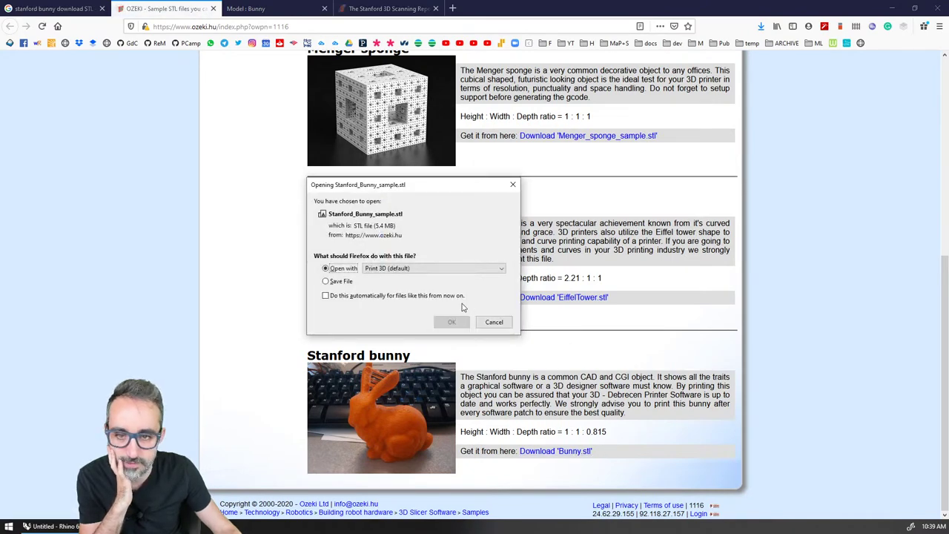
click(419, 282)
click(452, 322)
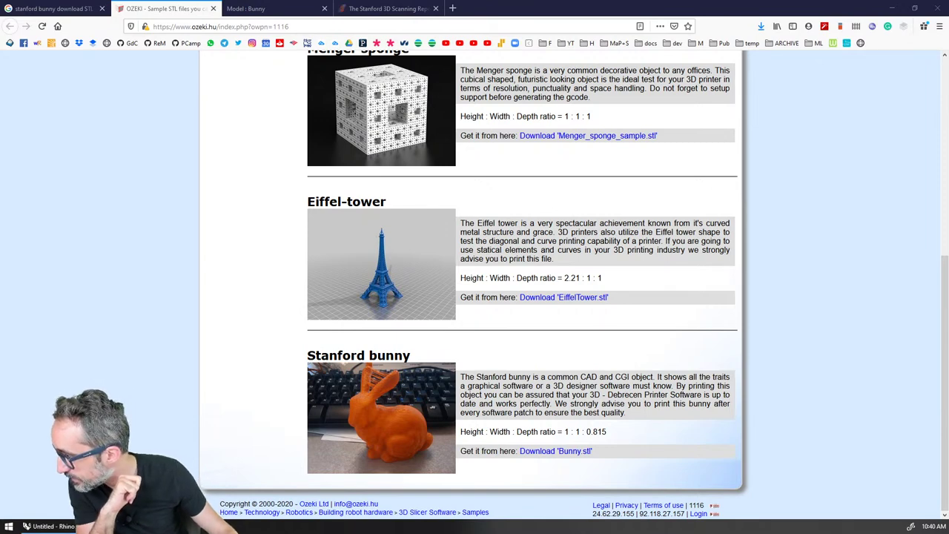
Step: Switch to Rhino and open Stanford_Bunny_sample.stl in millimeters with a 22.5 degree weld angle, discarding the untitled model's changes
click(33, 526)
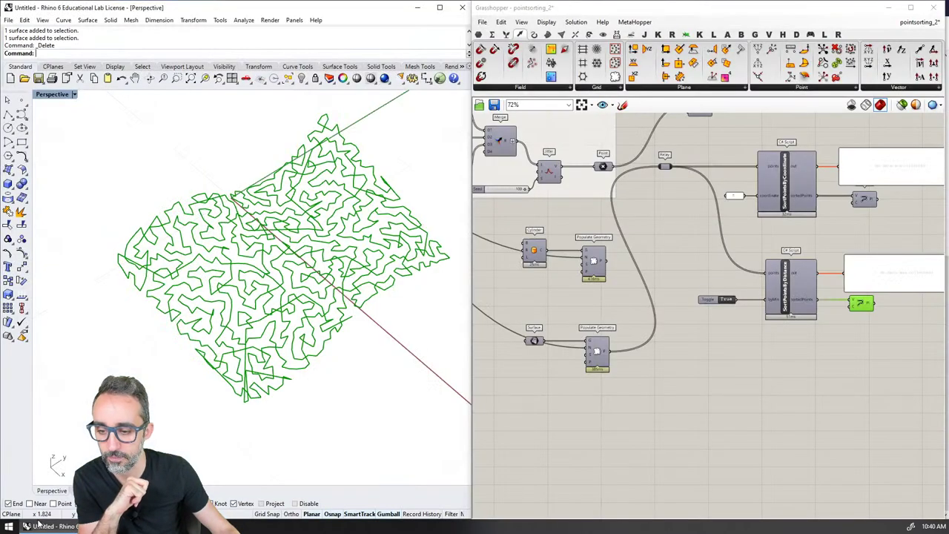
drag(434, 284, 289, 273)
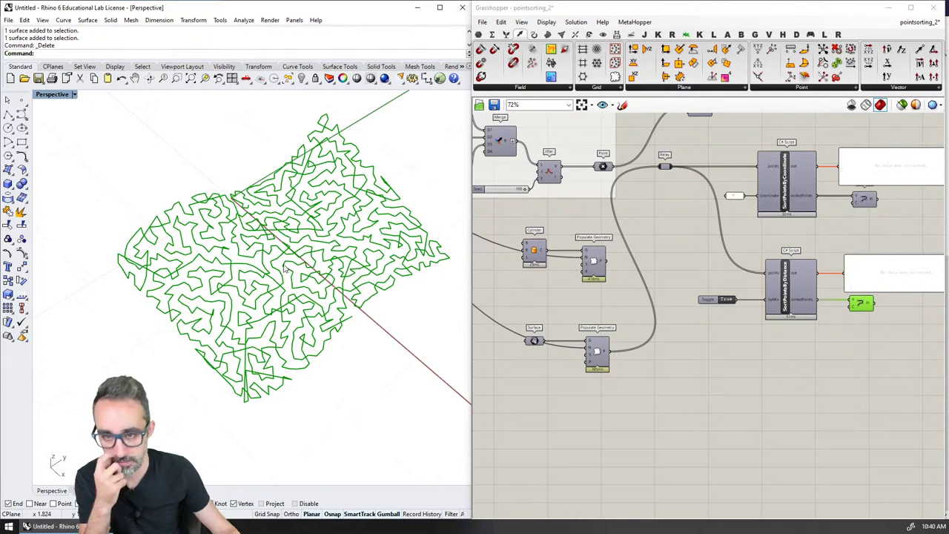
click(213, 289)
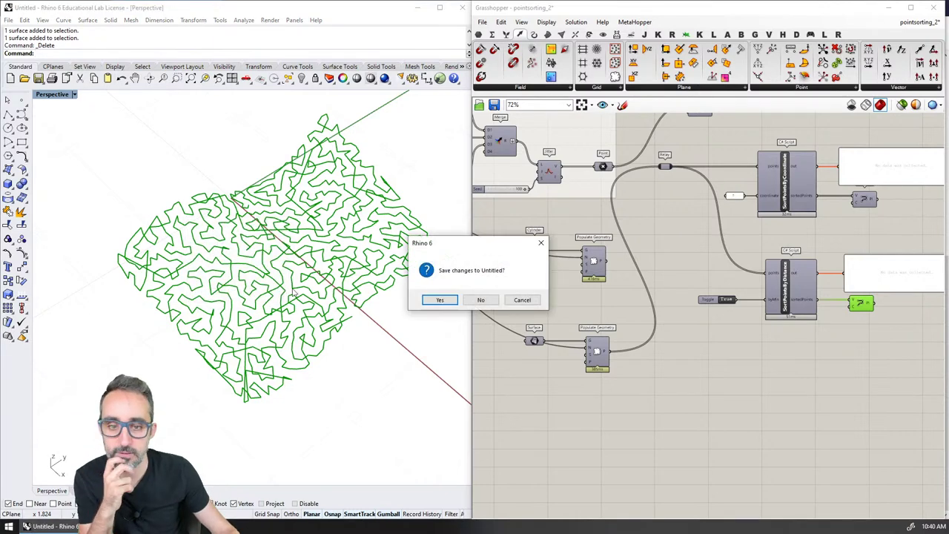
click(481, 301)
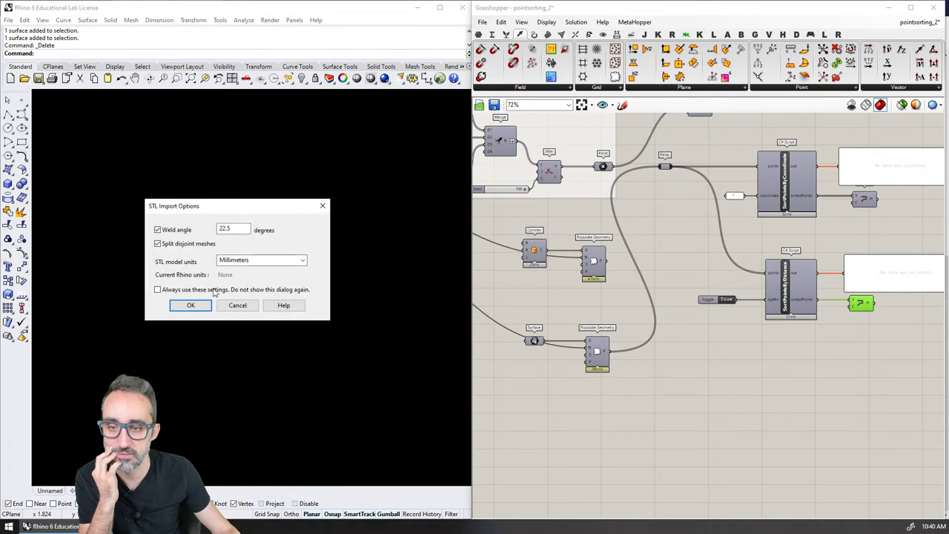
click(196, 304)
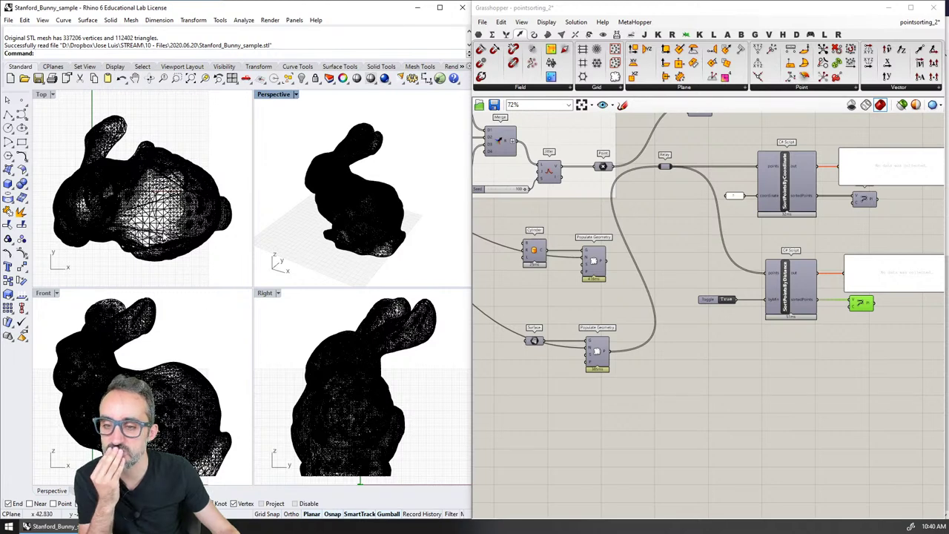
Step: Inspect the bunny mesh's density and vertex count in a maximized Perspective view, and delete the mesh
double_click(279, 96)
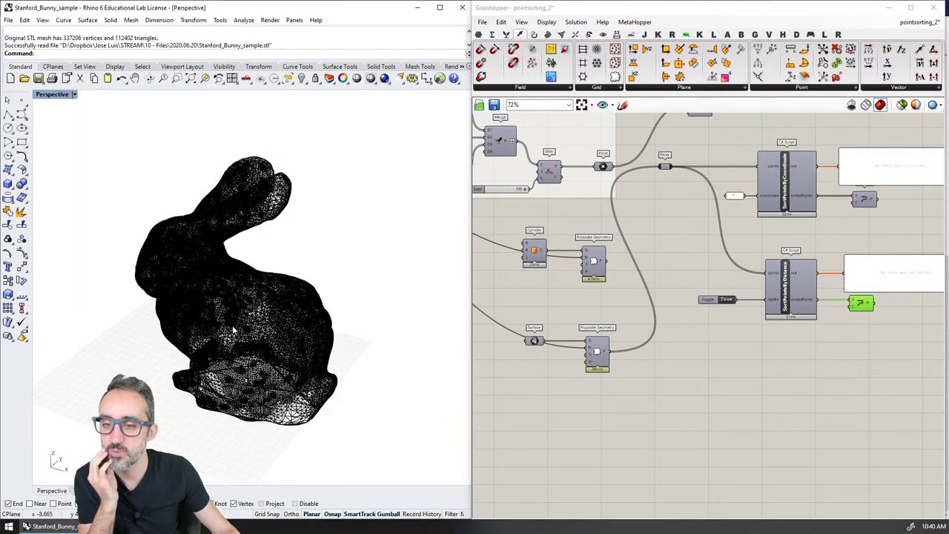
scroll(248, 156, up, 5)
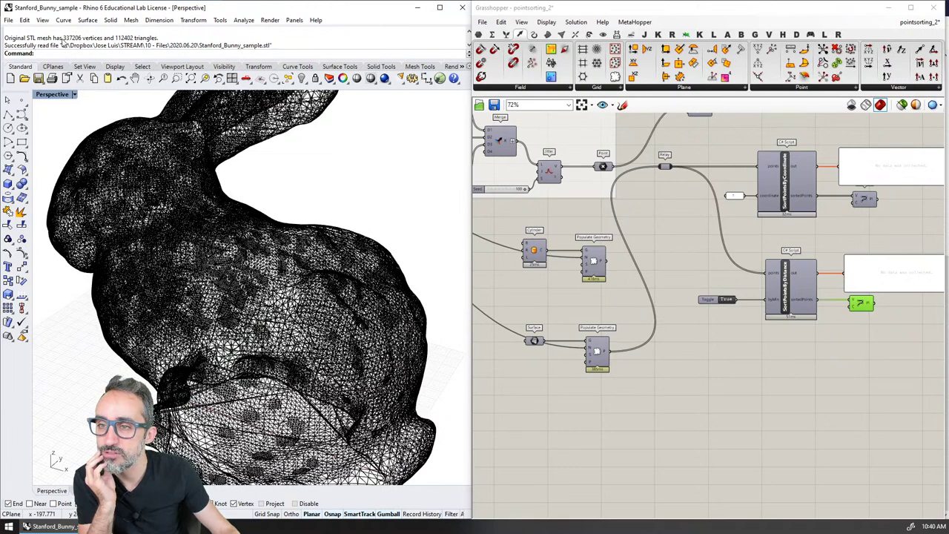
double_click(72, 38)
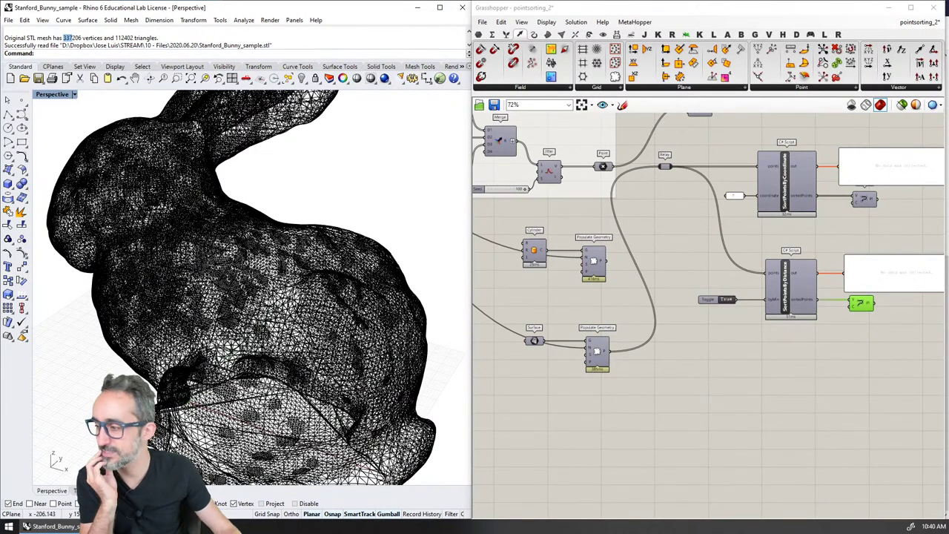
click(119, 291)
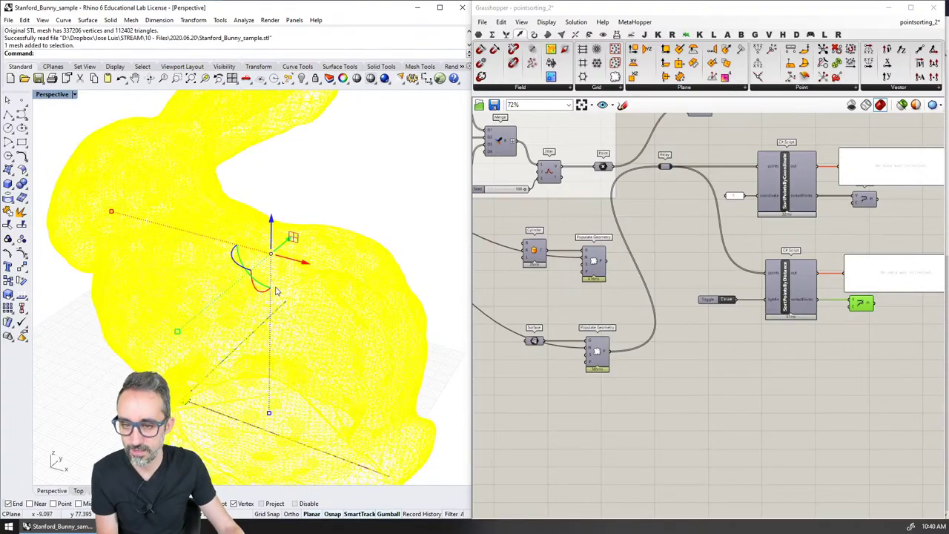
scroll(276, 294, up, 4)
key(Escape)
scroll(192, 282, down, 6)
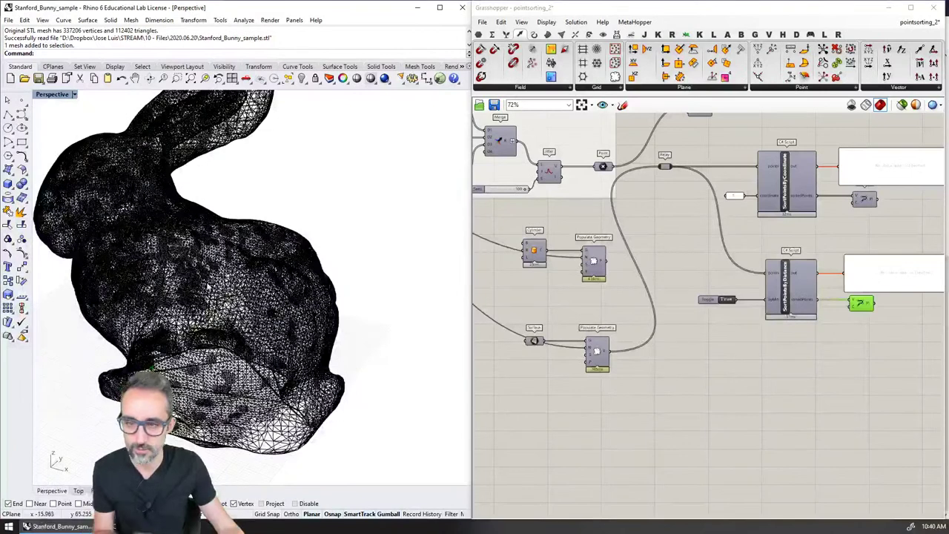
click(195, 268)
key(Delete)
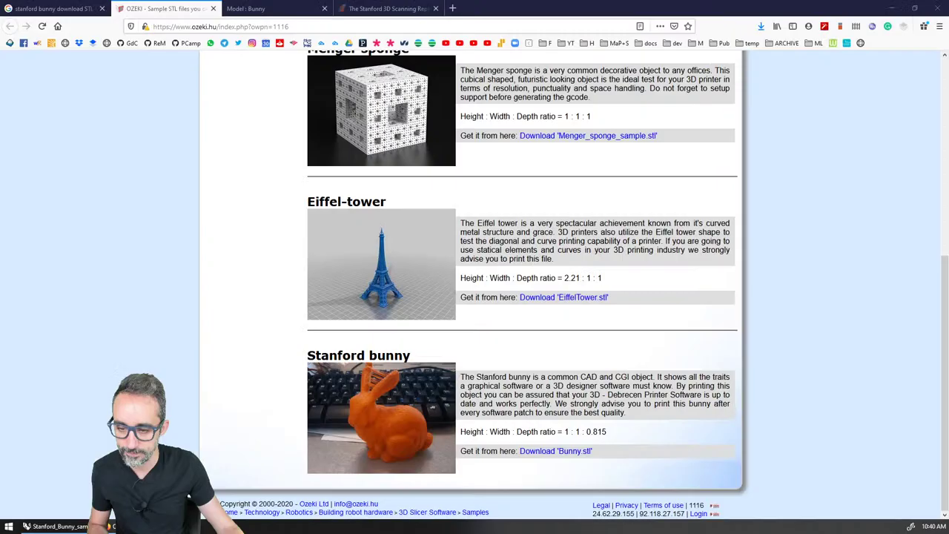
Step: Switch back to Firefox, close the OZEKI page, and change the search to "stanford bunny download obj"
key(alt+Tab)
middle_click(170, 6)
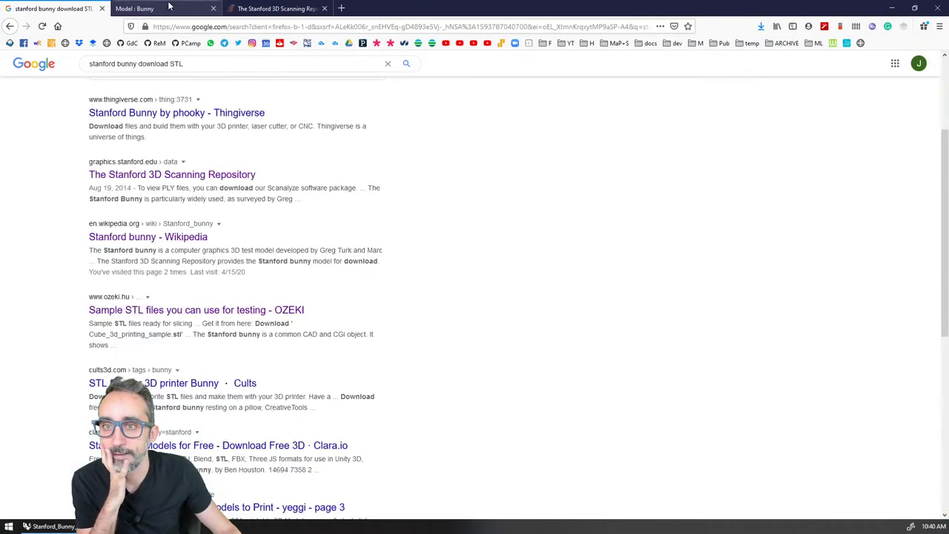
scroll(304, 263, down, 1)
scroll(297, 262, up, 3)
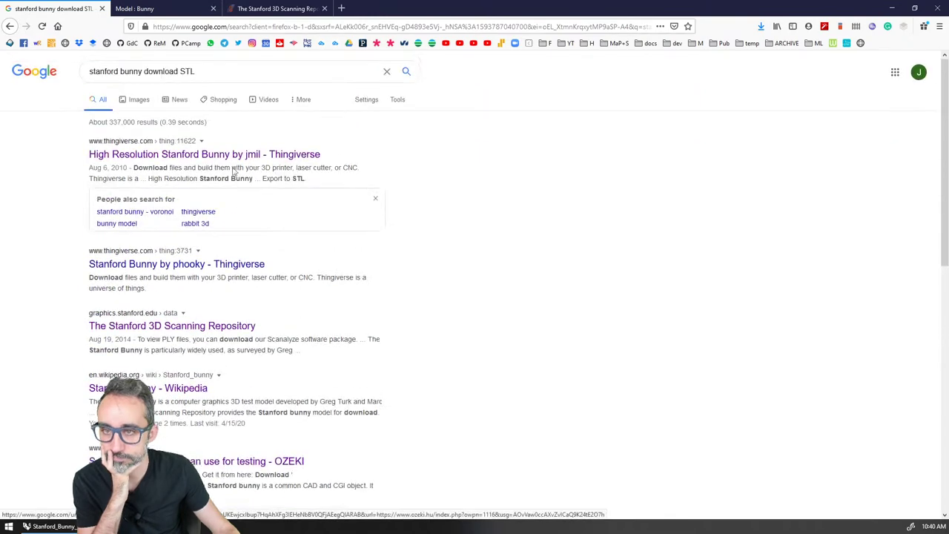
double_click(187, 72)
text(obj)
key(Return)
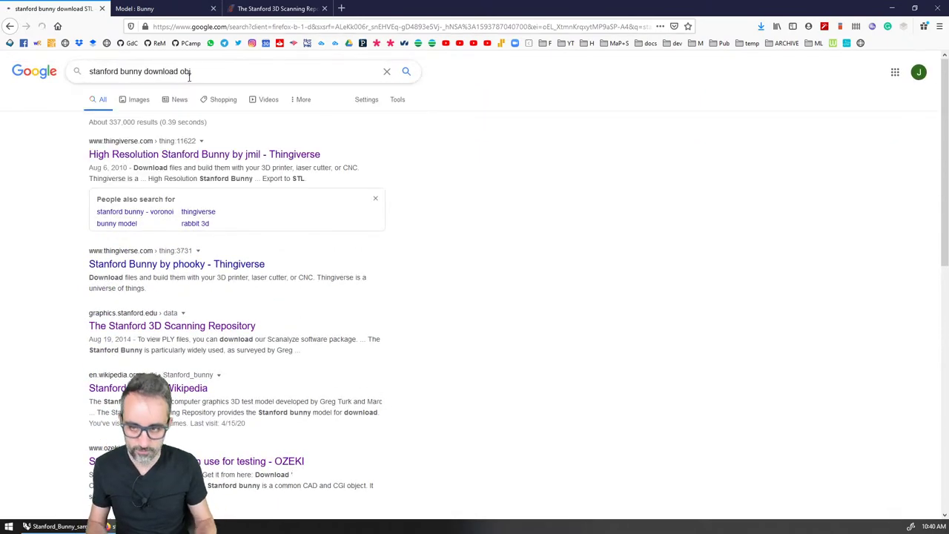
Step: Open the "OBJ - Stanford Computer Graphics" search result in a new tab and bring up bunny.obj
middle_click(232, 162)
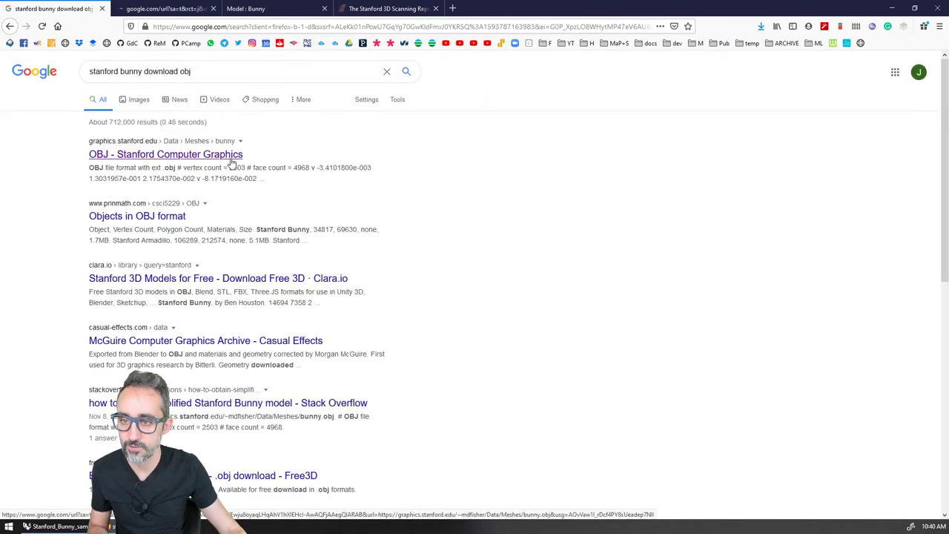
click(167, 9)
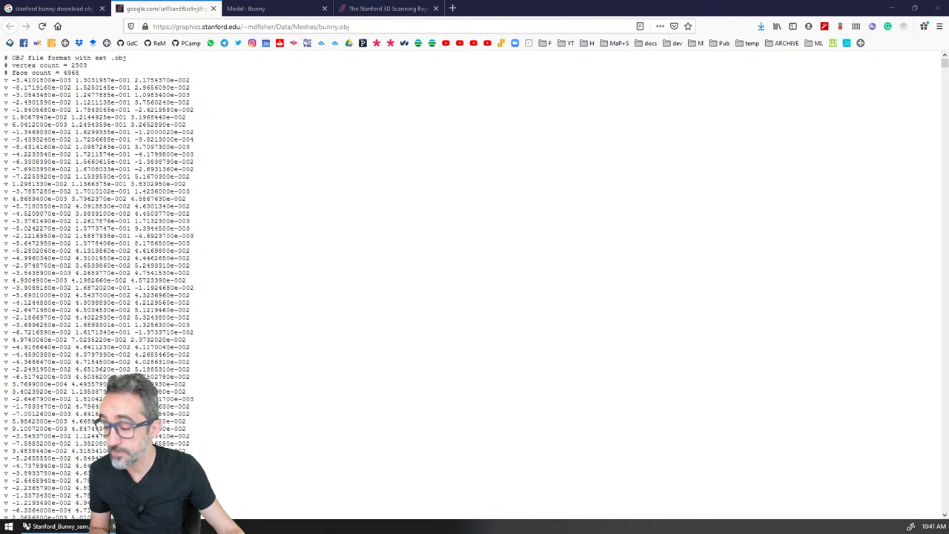
click(82, 8)
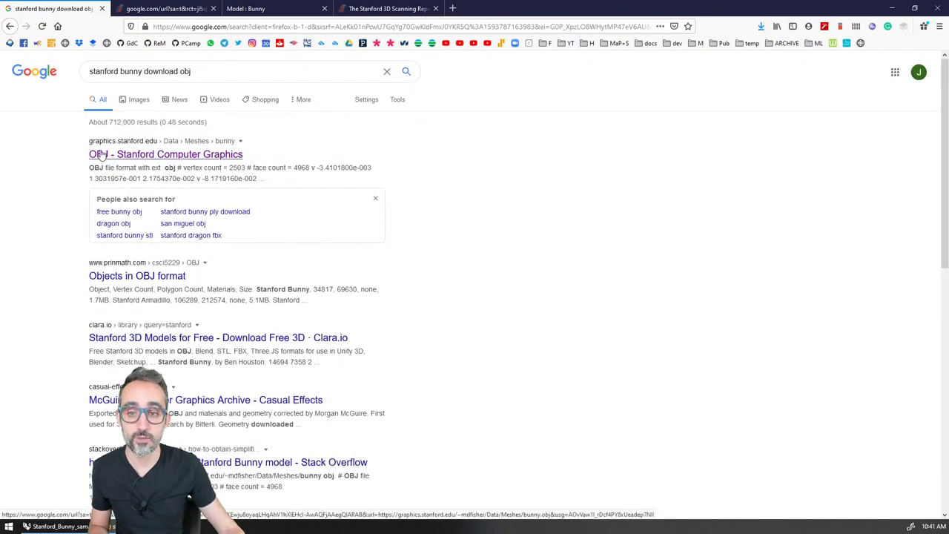
middle_click(176, 157)
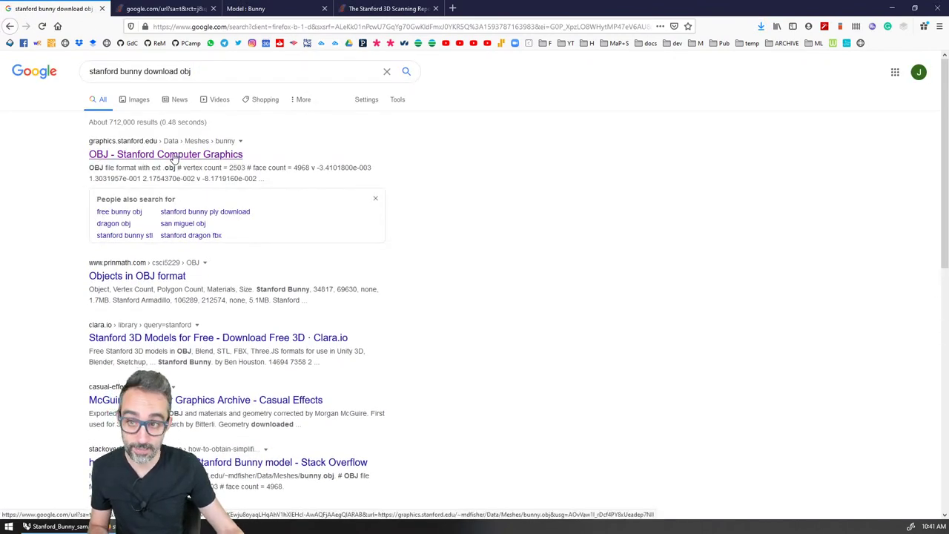
click(169, 9)
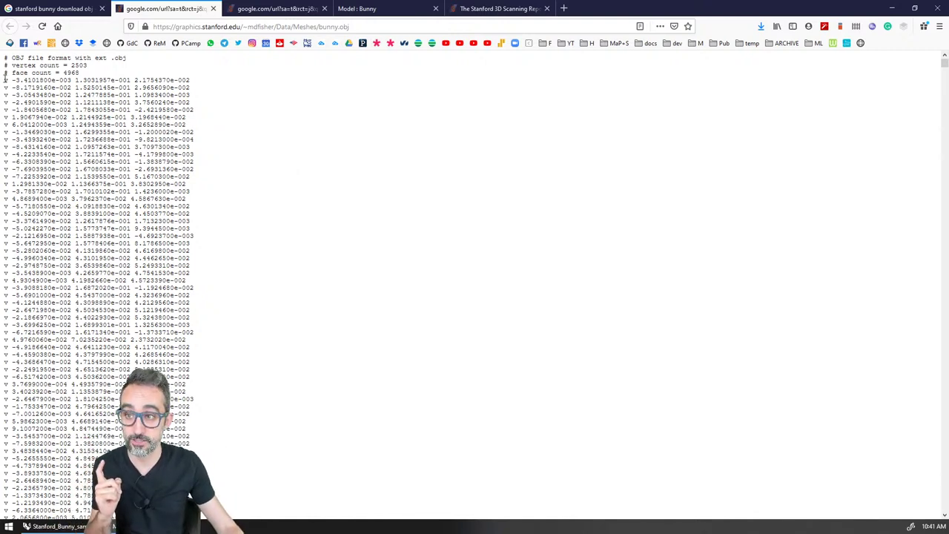
Step: Examine how bunny.obj lists vertex coordinates on its v lines and the three vertex indices on its f lines
drag(6, 80, 6, 91)
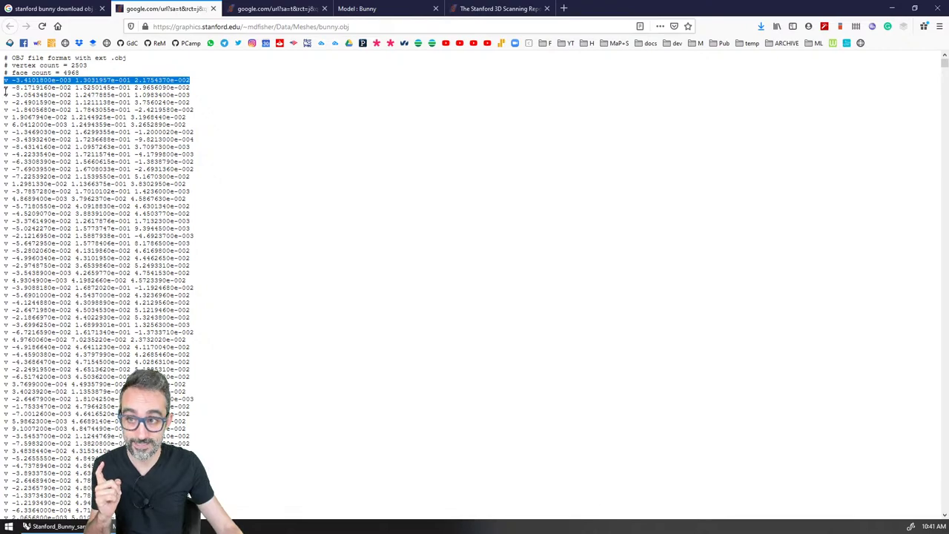
click(244, 121)
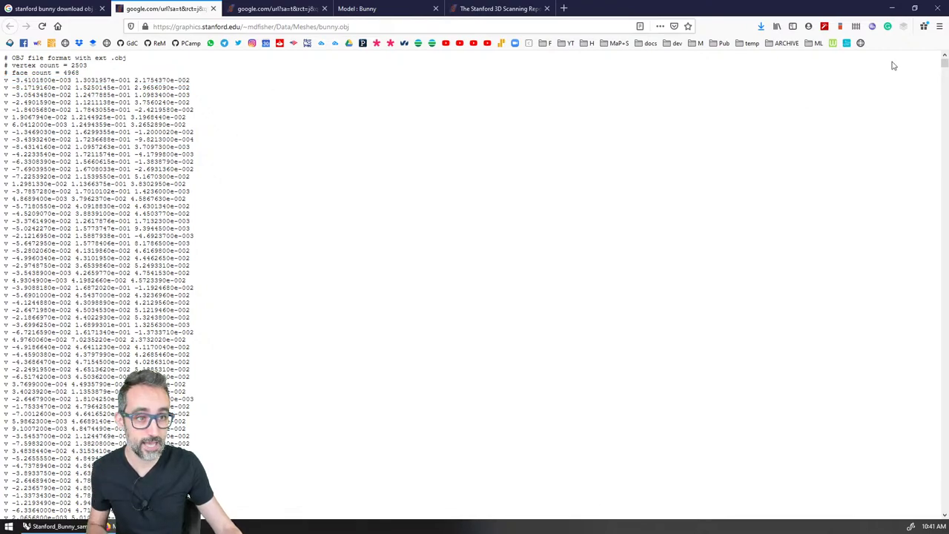
drag(944, 64, 923, 215)
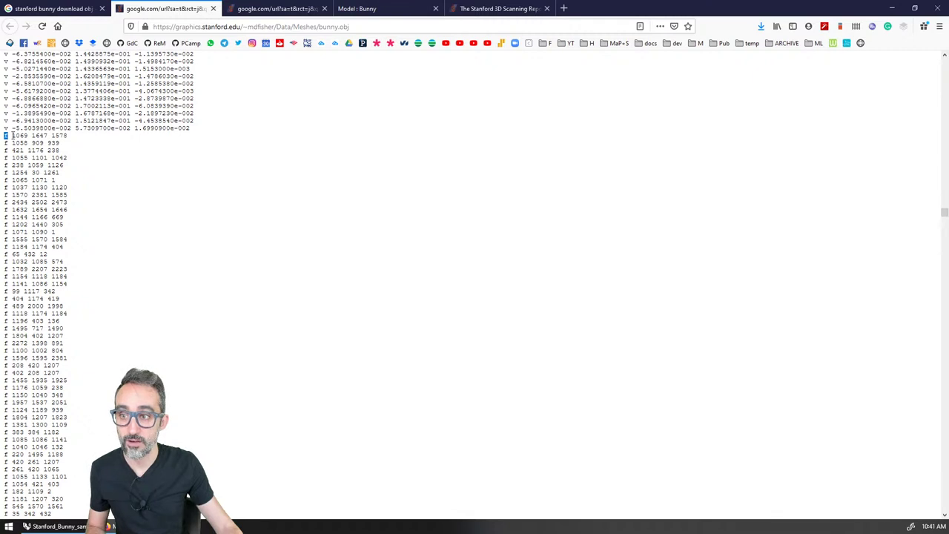
double_click(17, 135)
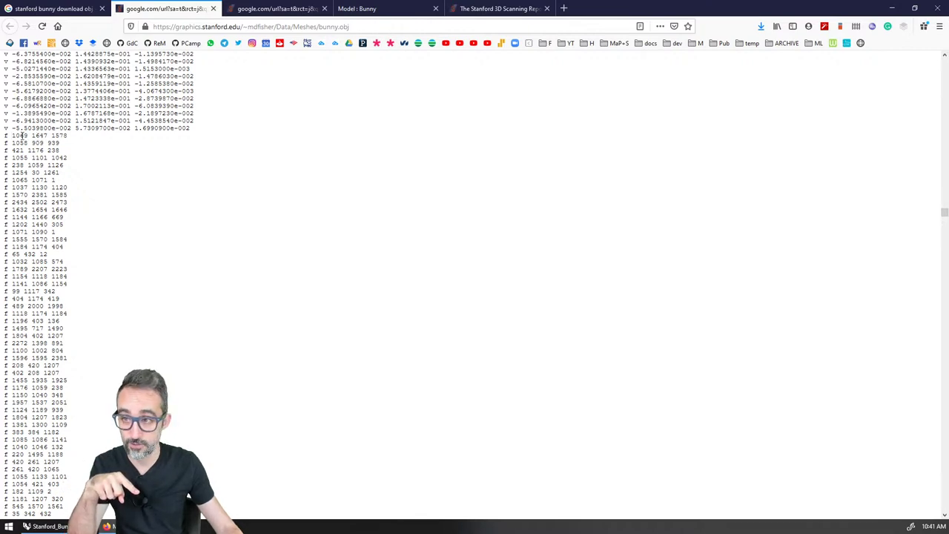
double_click(40, 135)
double_click(60, 135)
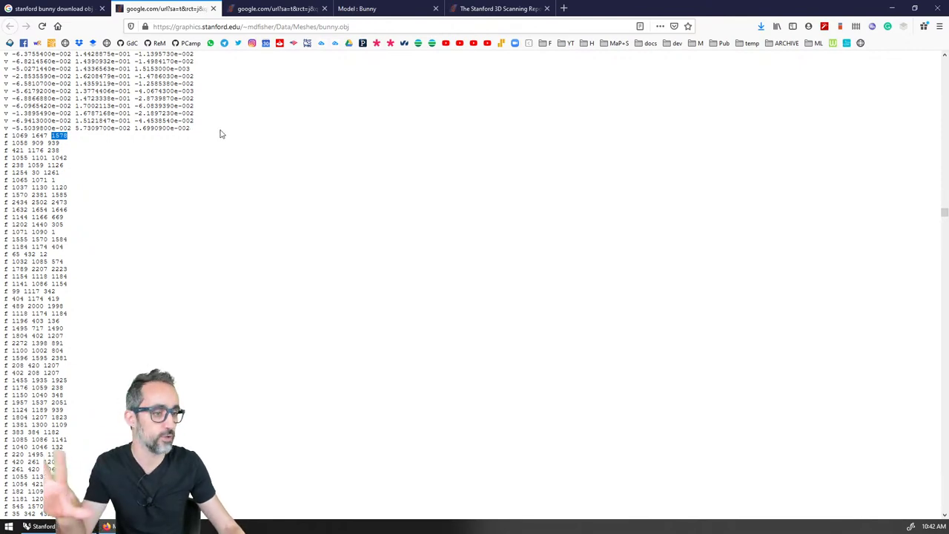
scroll(210, 157, up, 10)
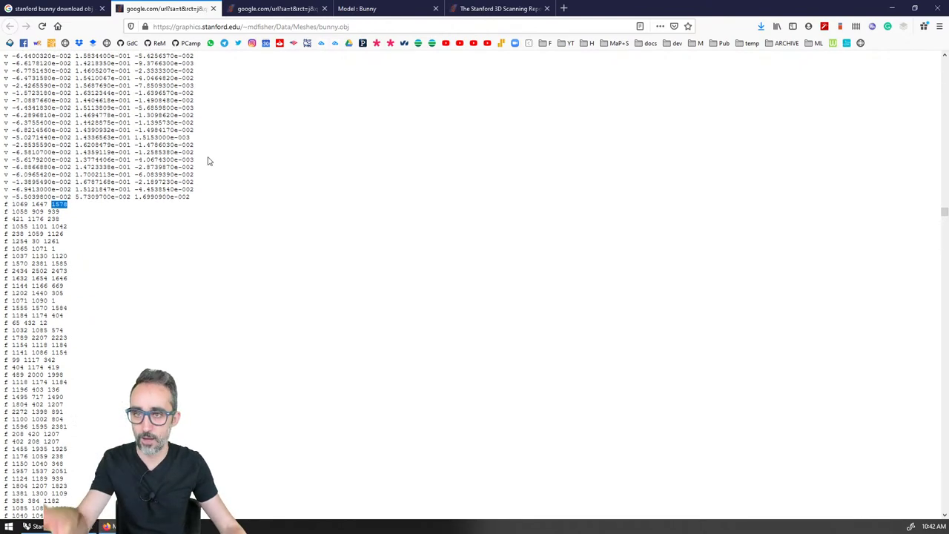
Step: Save the page as bunny.obj in the 2020.06.20 folder
drag(945, 215, 921, 36)
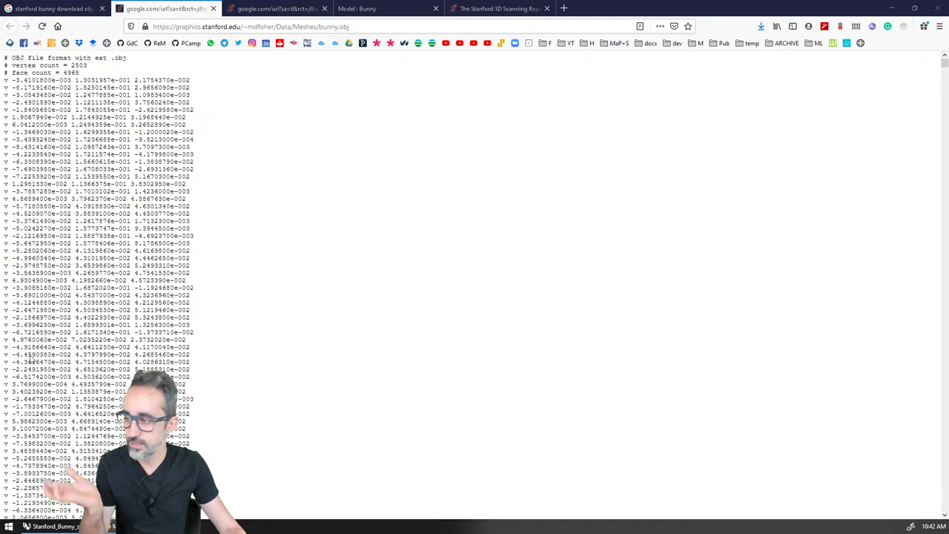
key(ctrl+s)
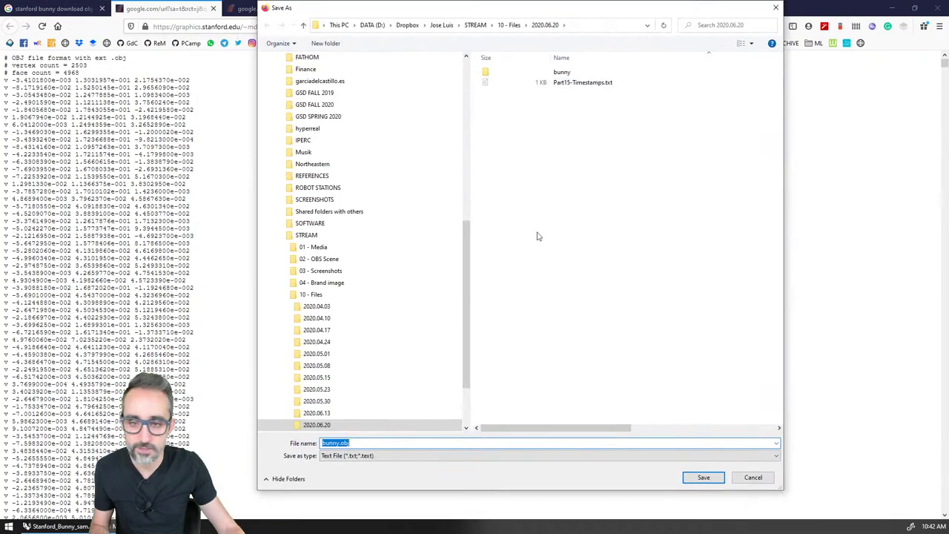
key(Return)
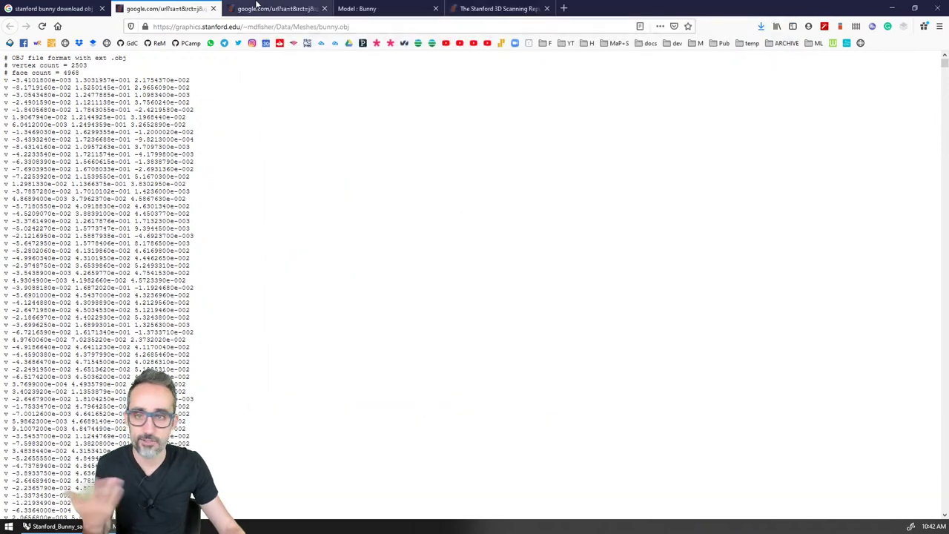
Step: Close every browser page except the Google search results and switch back to Rhino and Grasshopper
click(52, 9)
click(169, 8)
right_click(169, 6)
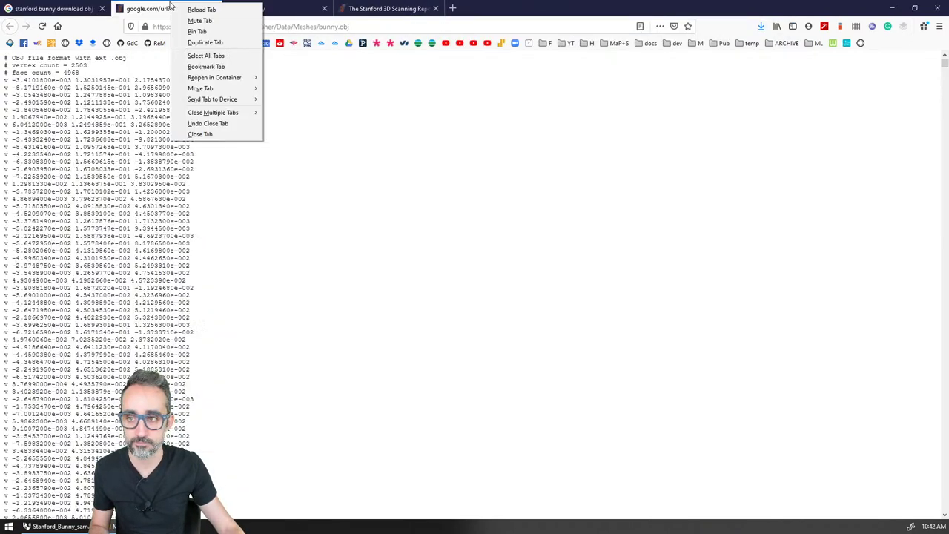
click(222, 132)
middle_click(167, 7)
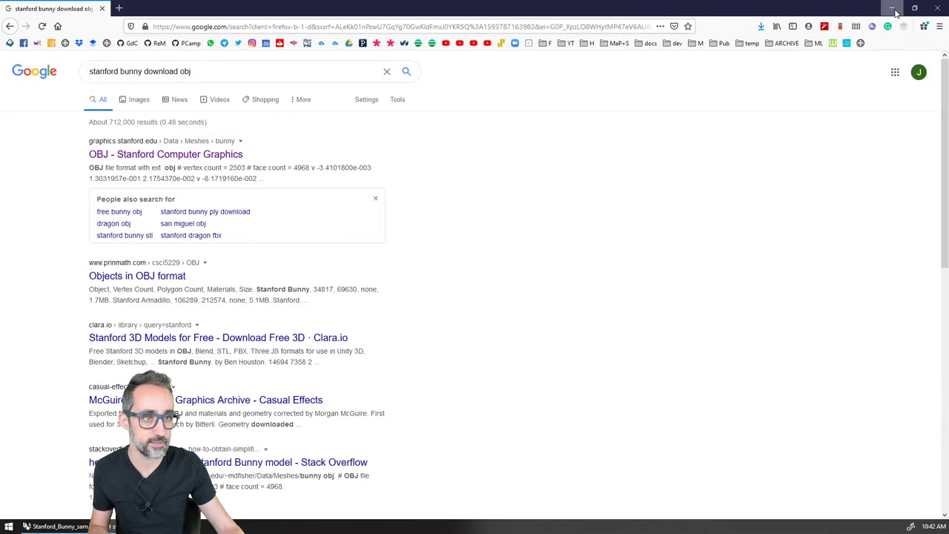
click(892, 8)
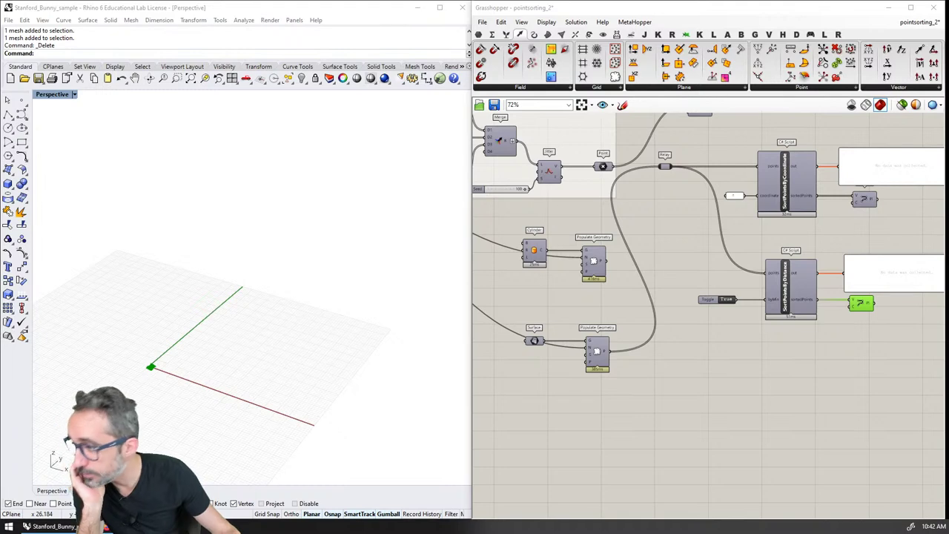
Step: Open bunny.obj in Rhino with OBJ groups imported as object names, discarding the changes to Stanford_Bunny_sample
click(212, 287)
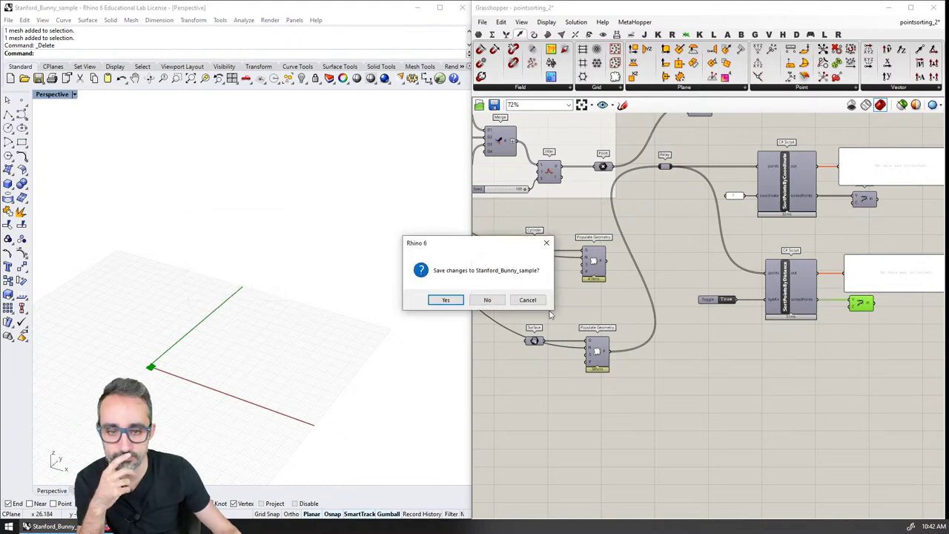
click(500, 303)
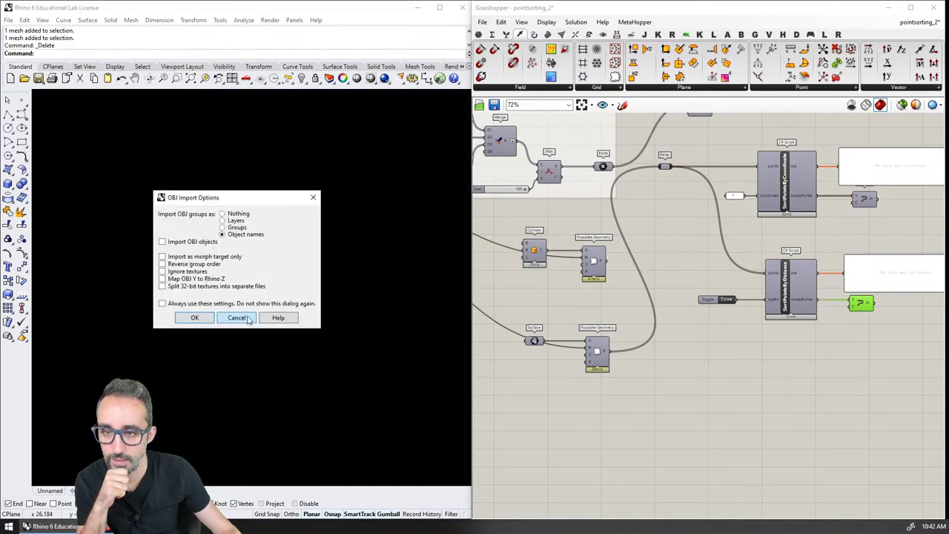
click(195, 318)
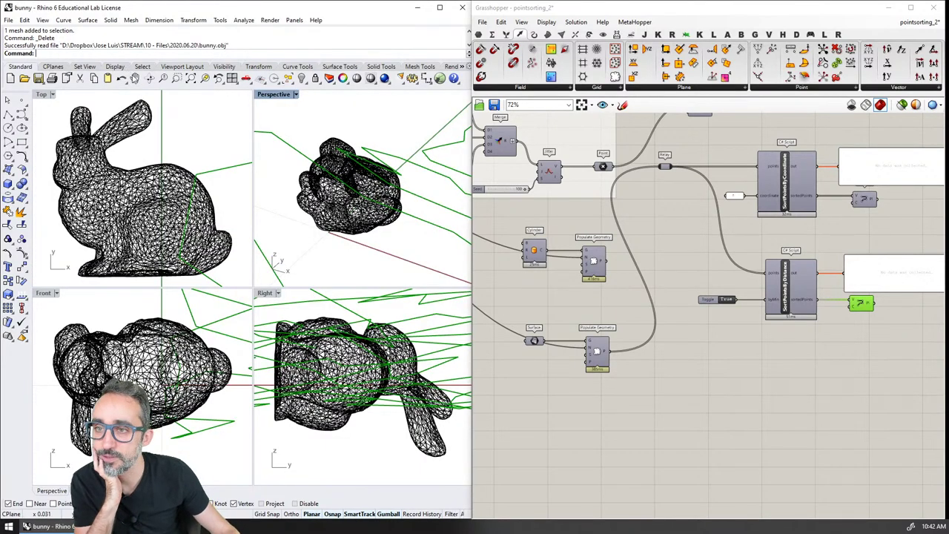
Step: Run List on the imported bunny mesh to check its vertex and facet counts
click(169, 193)
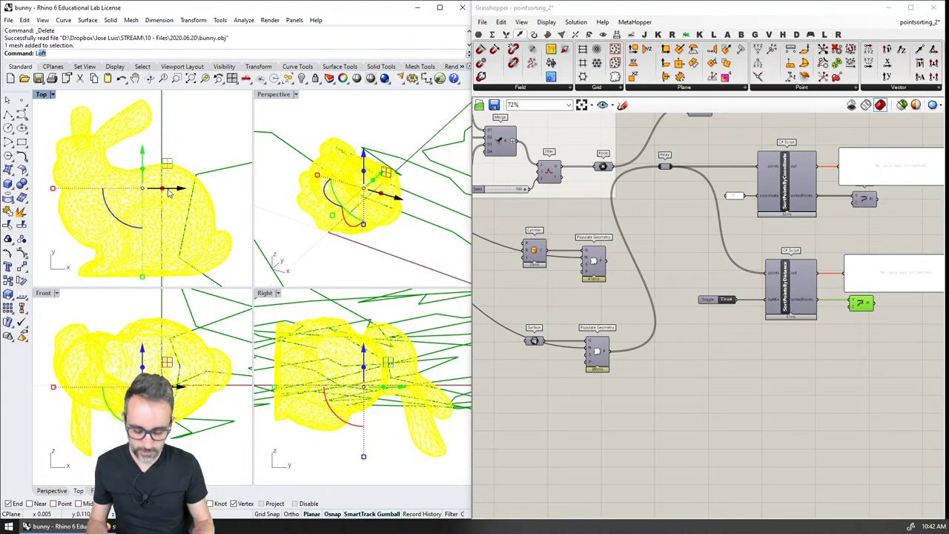
text(List)
key(Return)
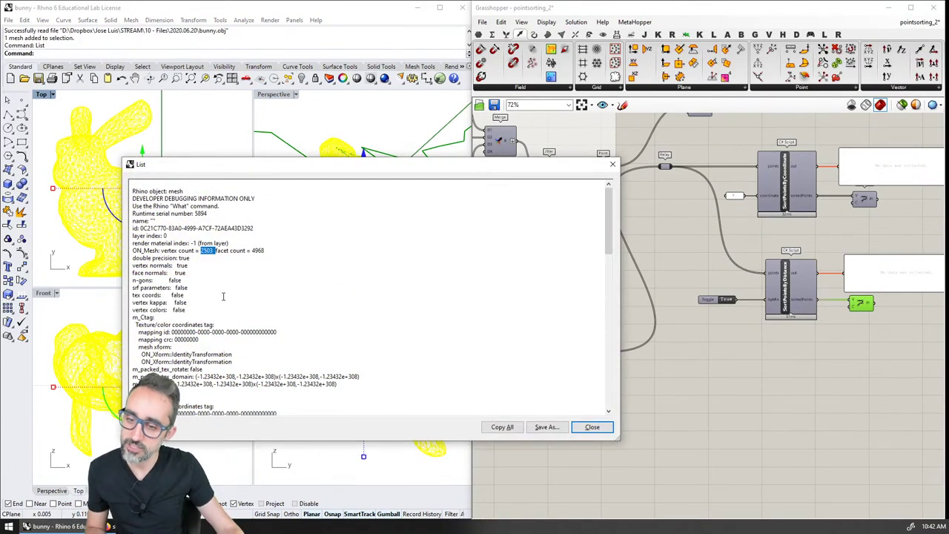
key(Escape)
Step: Deselect the mesh and maximize the Perspective viewport, checking the bunny's size and orientation against the point path
click(308, 126)
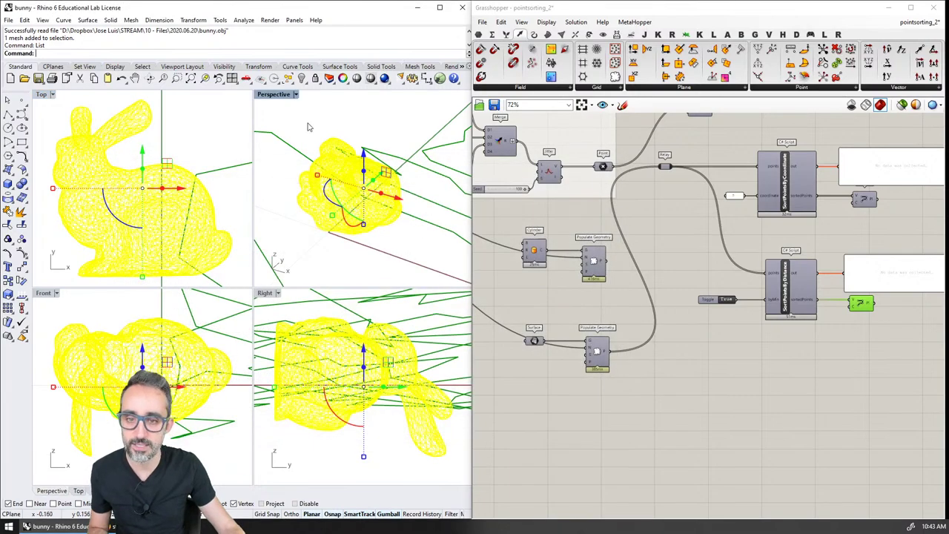
double_click(282, 95)
right_drag(52, 102, 293, 196)
key(Escape)
scroll(301, 284, down, 5)
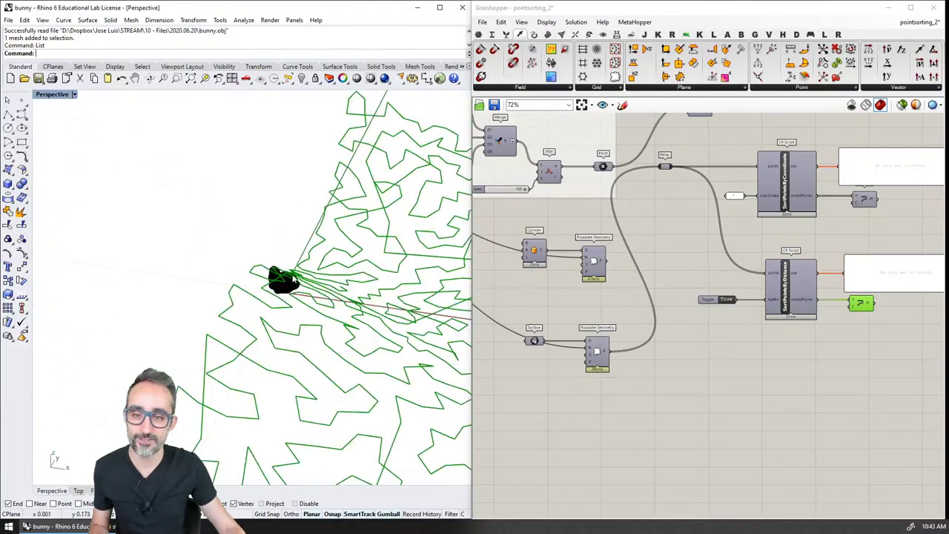
scroll(301, 286, up, 5)
right_drag(296, 280, 295, 304)
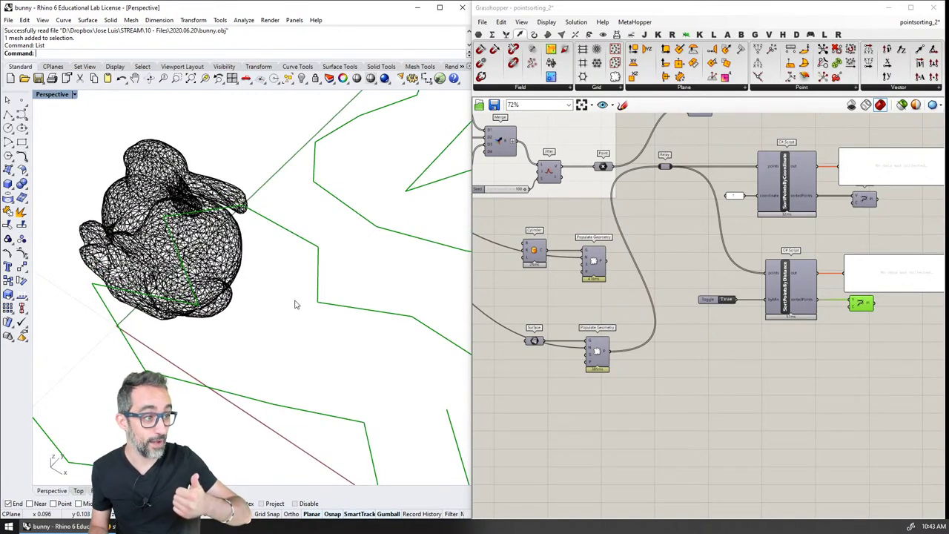
Step: Stand the bunny upright by rotating it 90 degrees with Rotate3D around the X axis through the origin
click(176, 289)
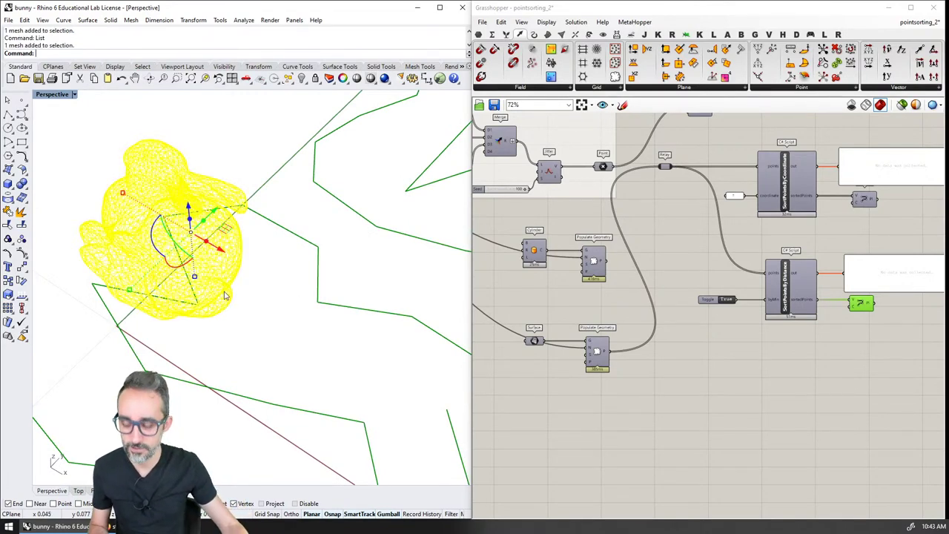
text(te3D)
key(Return)
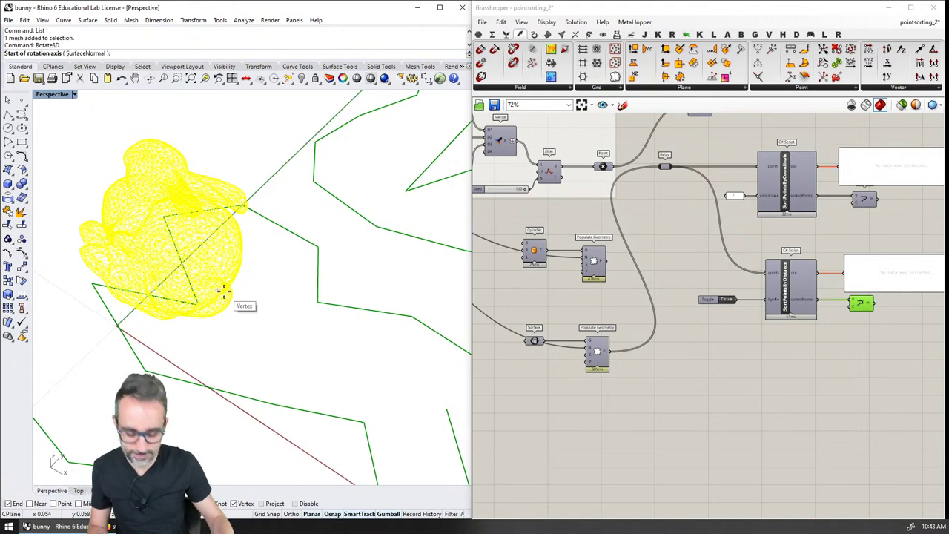
text(0)
key(Return)
click(311, 450)
text(90)
key(Return)
Step: Scale the bunny mesh by a factor of 5 from the origin
scroll(282, 276, down, 5)
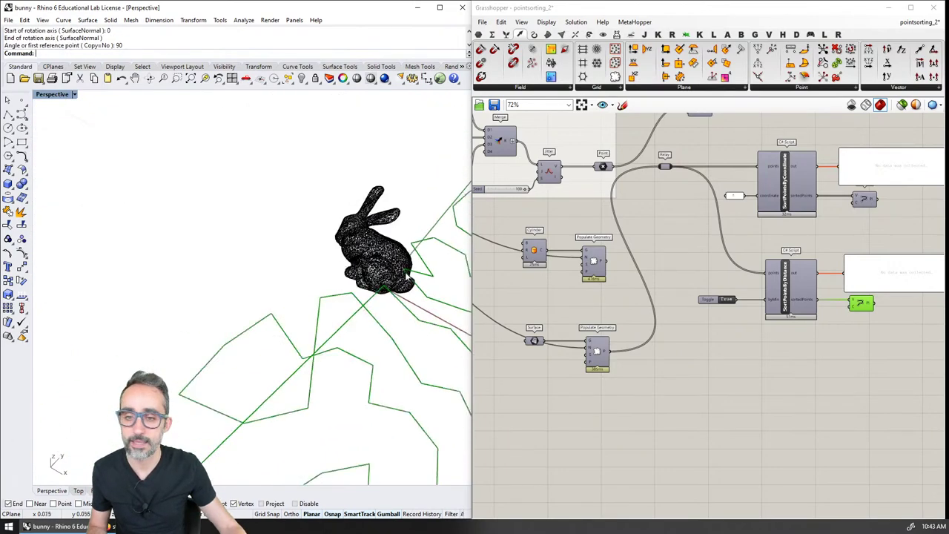
right_drag(400, 275, 320, 254)
click(320, 255)
key(Return)
text(0)
key(Return)
text(5)
key(Return)
scroll(297, 260, down, 5)
right_drag(290, 255, 267, 236)
Step: Enlarge the bunny mesh again from the origin, using a scale factor of 3
key(Return)
click(260, 228)
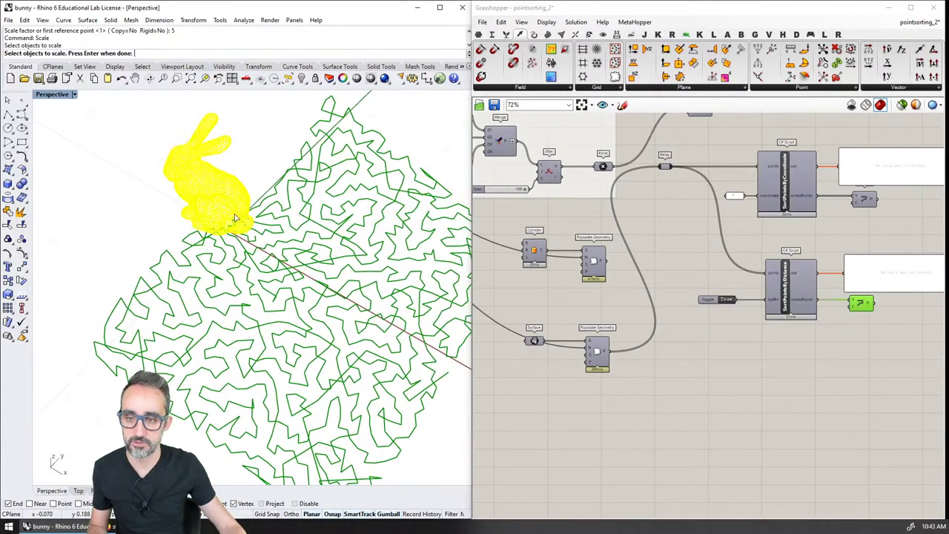
key(Return)
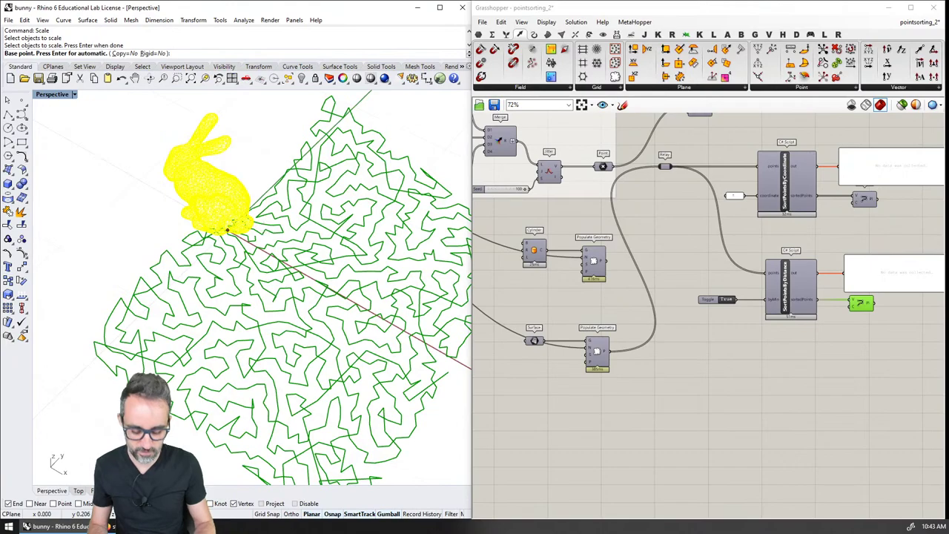
text(0)
key(Return)
text(3)
key(Return)
scroll(244, 244, down, 5)
scroll(245, 244, up, 5)
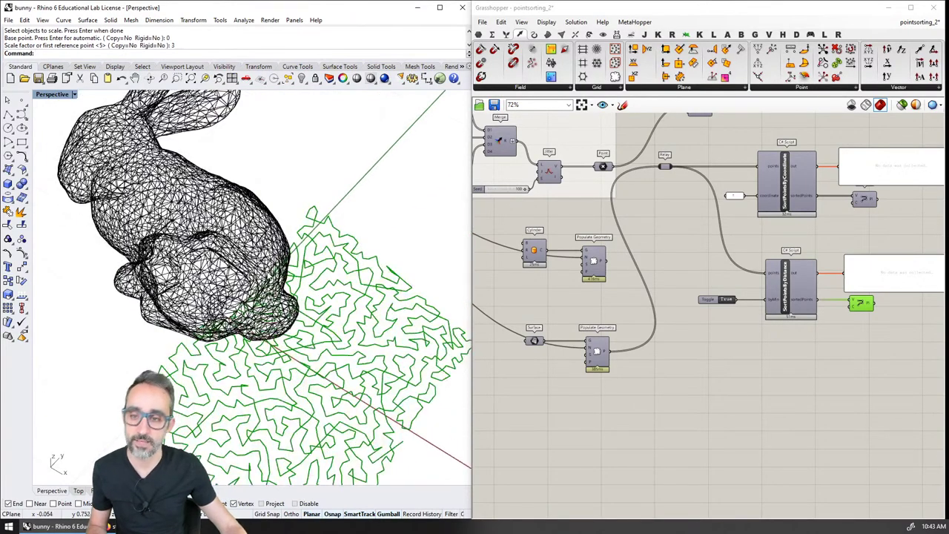
scroll(245, 245, down, 2)
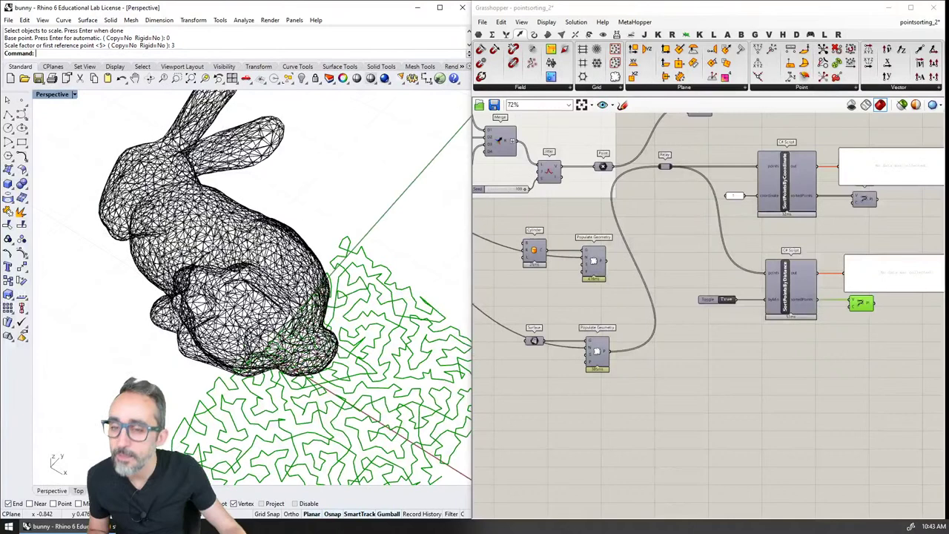
Step: Add a Mesh parameter below the Surface parameter and reference the Rhino bunny mesh in it
double_click(535, 409)
text(mesh)
key(Return)
right_click(533, 408)
click(570, 440)
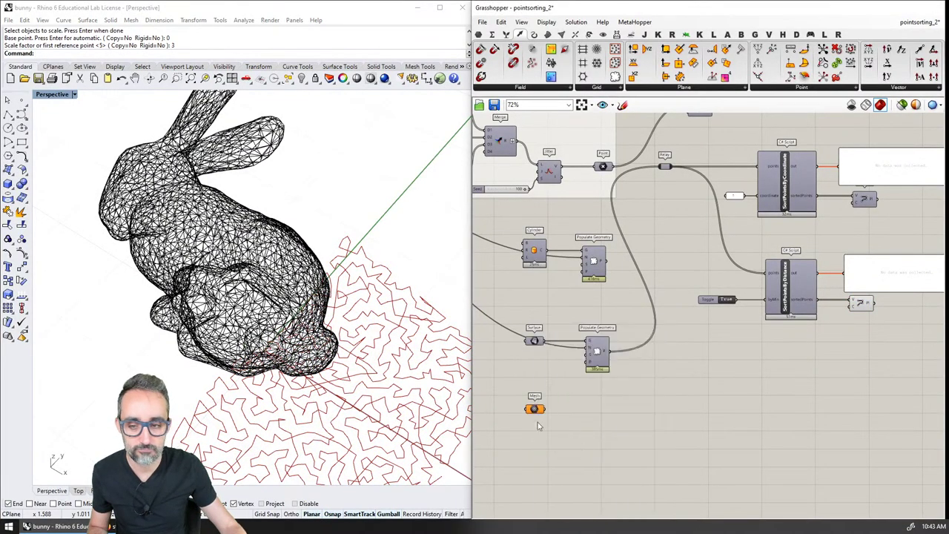
click(283, 267)
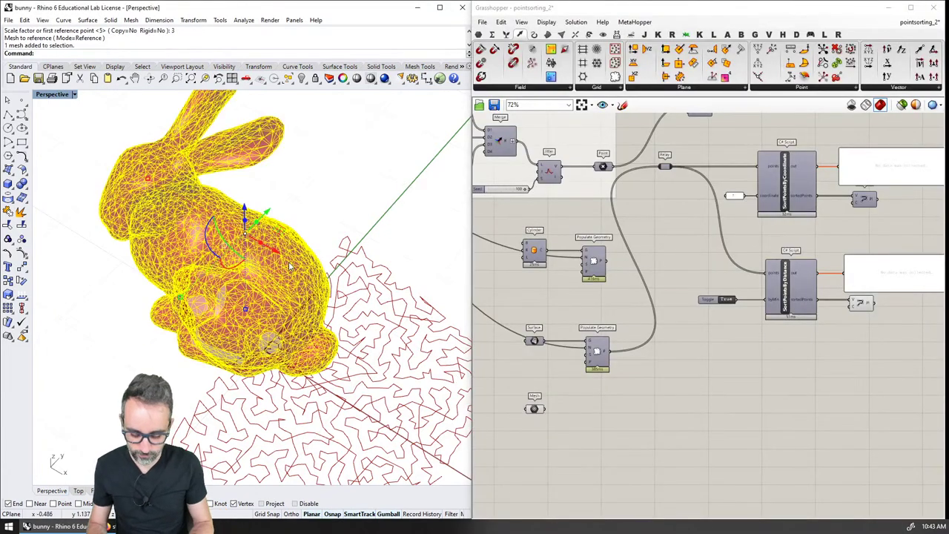
Step: Internalise the bunny in the Mesh parameter and delete the original mesh from Rhino
right_click(533, 409)
click(564, 489)
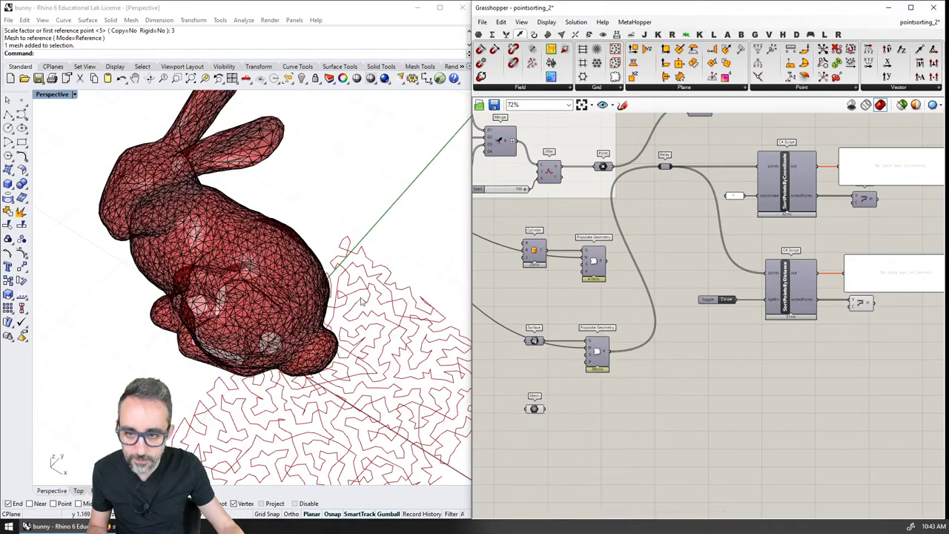
click(239, 237)
key(Delete)
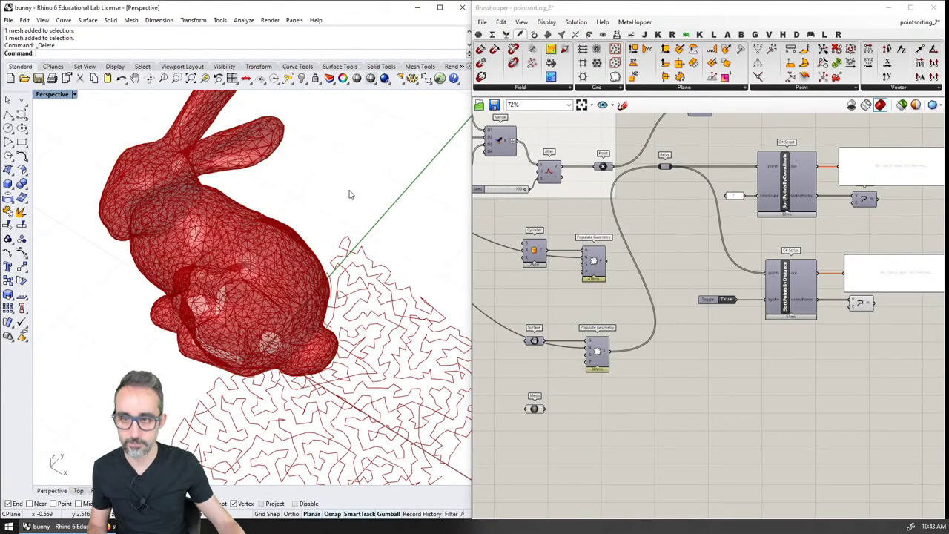
Step: Add a Deconstruct Mesh component below Populate Geometry and feed it the bunny from the Mesh parameter
scroll(281, 292, up, 5)
scroll(282, 292, down, 3)
right_drag(282, 292, 295, 315)
click(597, 351)
click(599, 412)
scroll(599, 411, up, 4)
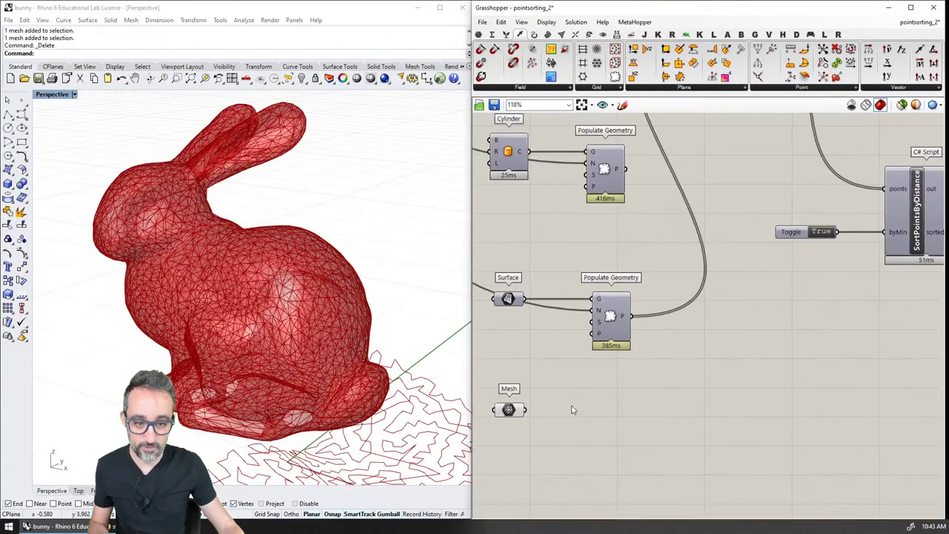
right_drag(337, 283, 333, 310)
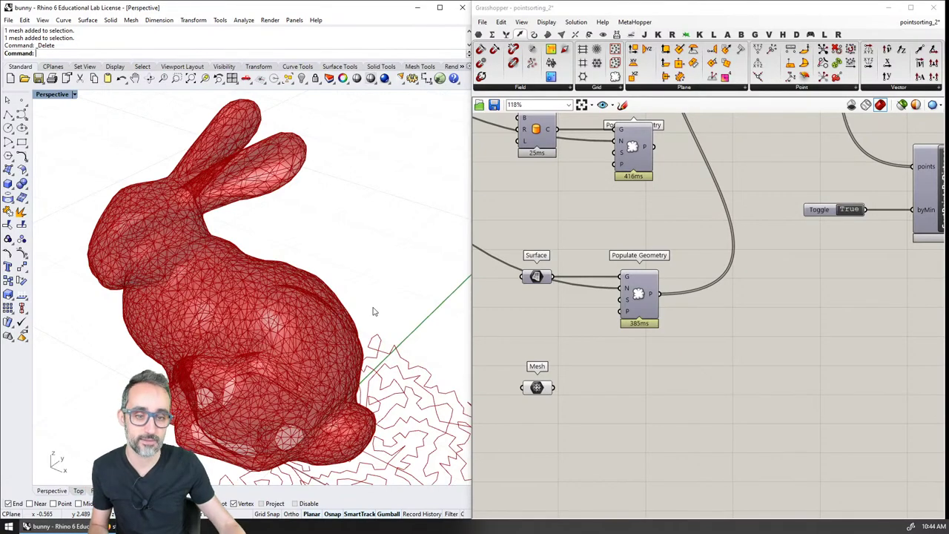
click(547, 35)
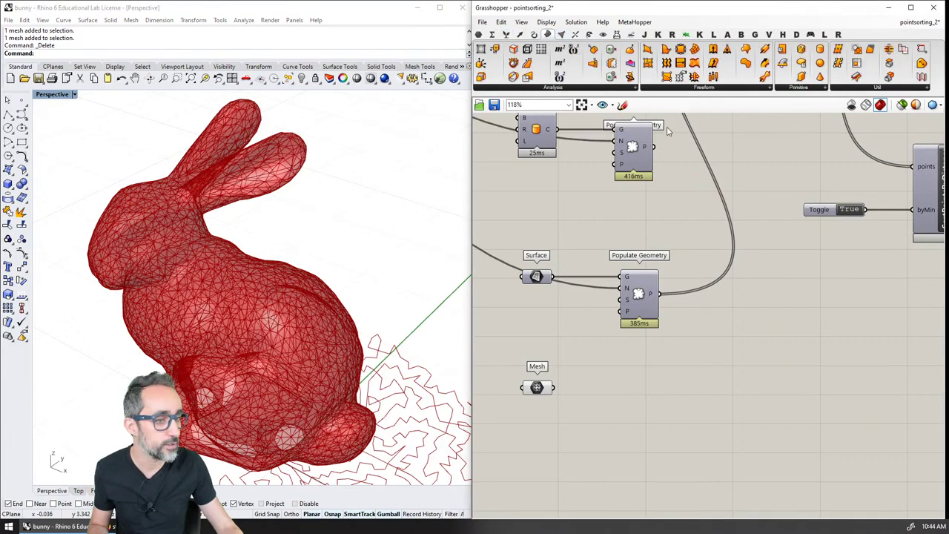
click(621, 88)
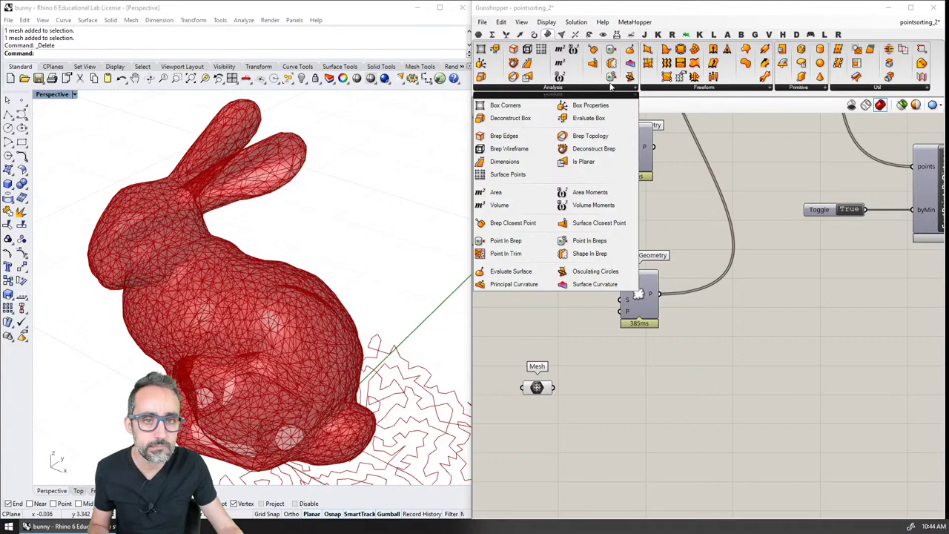
click(562, 34)
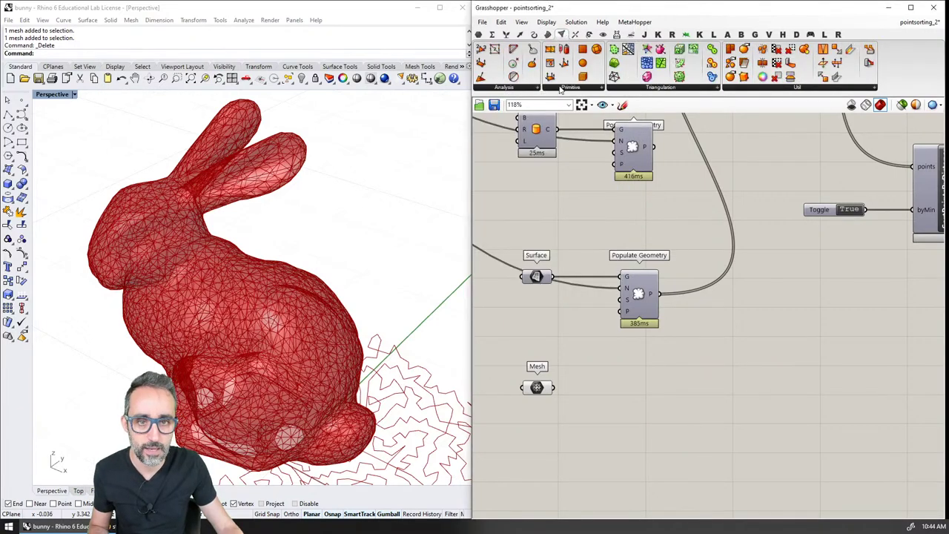
click(531, 88)
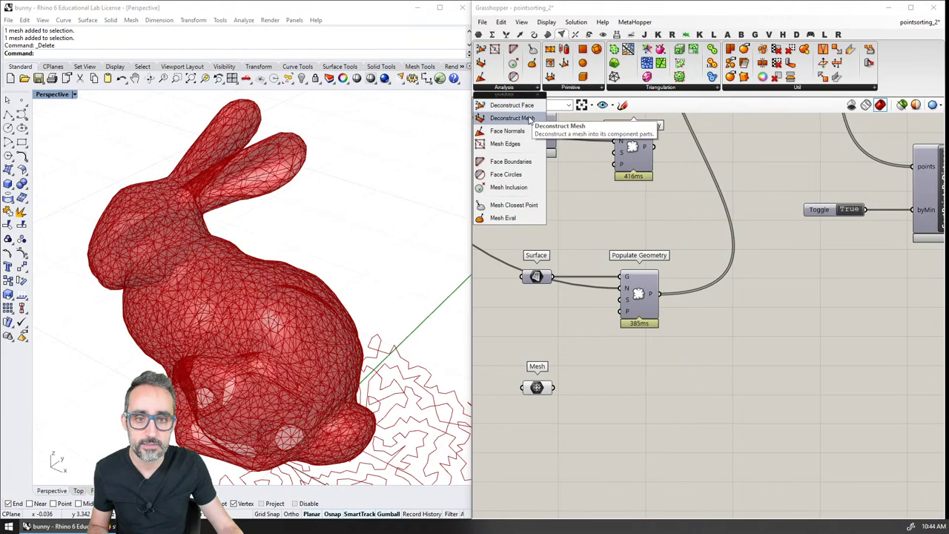
drag(521, 121, 635, 391)
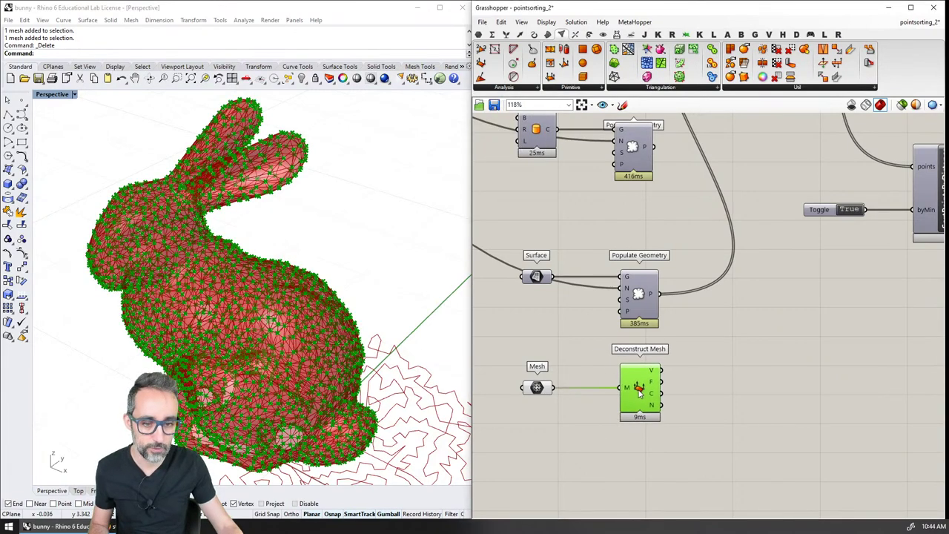
Step: Add a Point parameter and connect Deconstruct Mesh's V output to it
click(729, 394)
double_click(728, 394)
text(p[oiont)
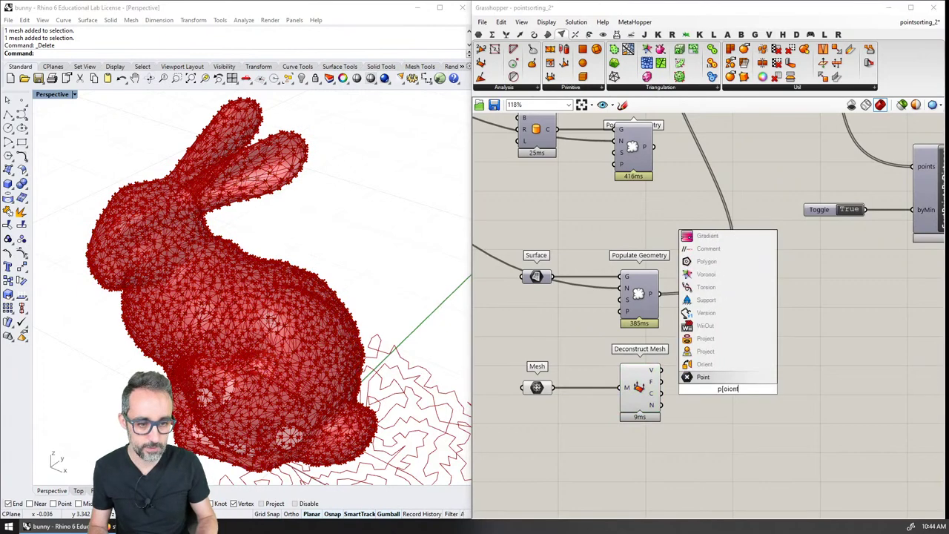
key(Return)
drag(661, 370, 727, 370)
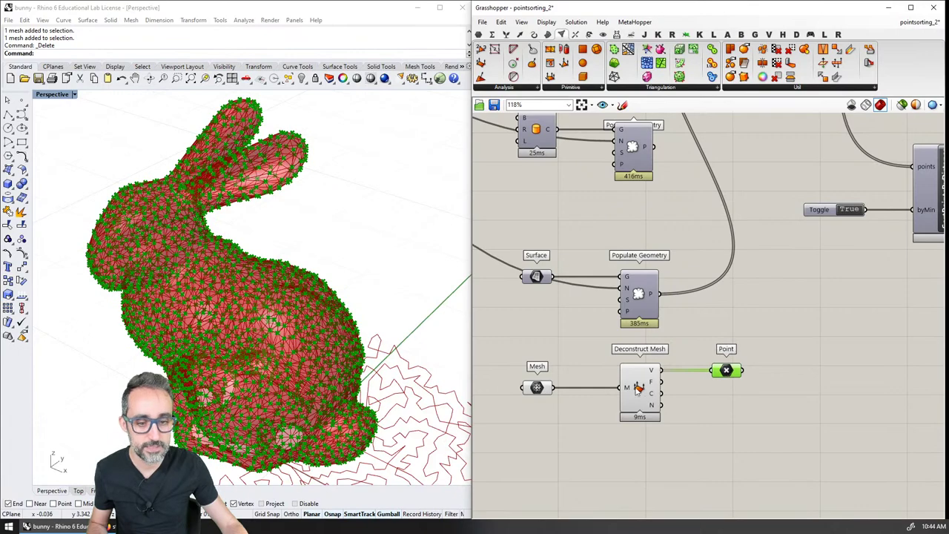
click(650, 385)
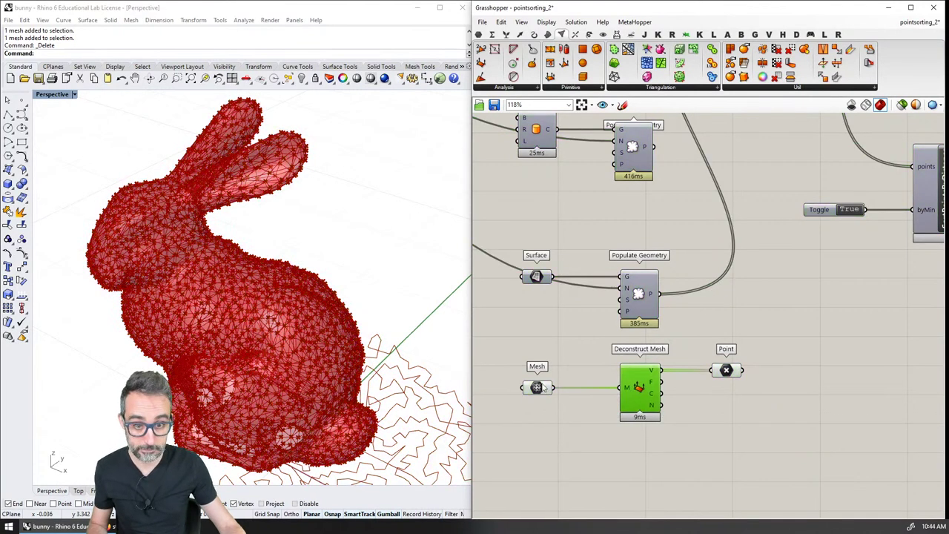
Step: Hide the Mesh parameter's preview and connect the bunny's vertex Point parameter to the Relay, replacing the Populate Geometry connection
click(542, 387)
scroll(688, 365, down, 4)
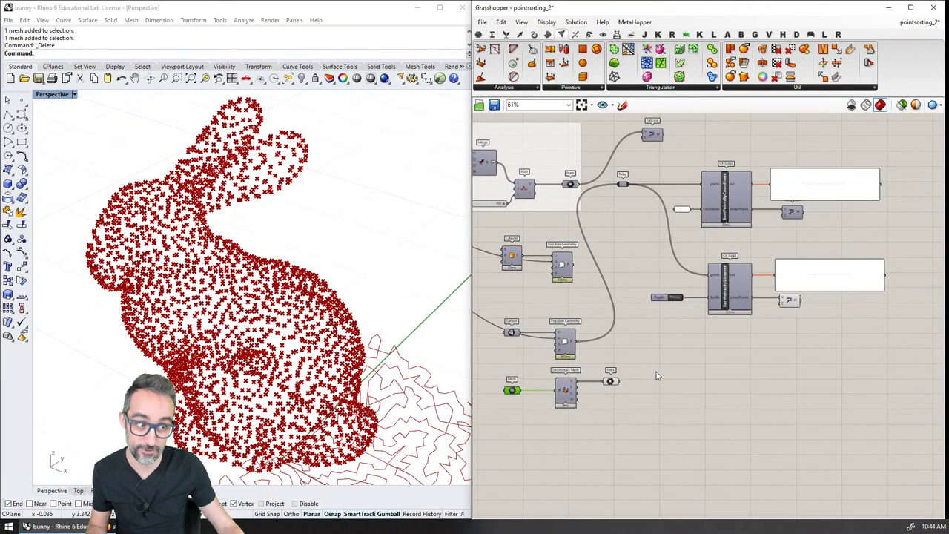
drag(620, 382, 618, 185)
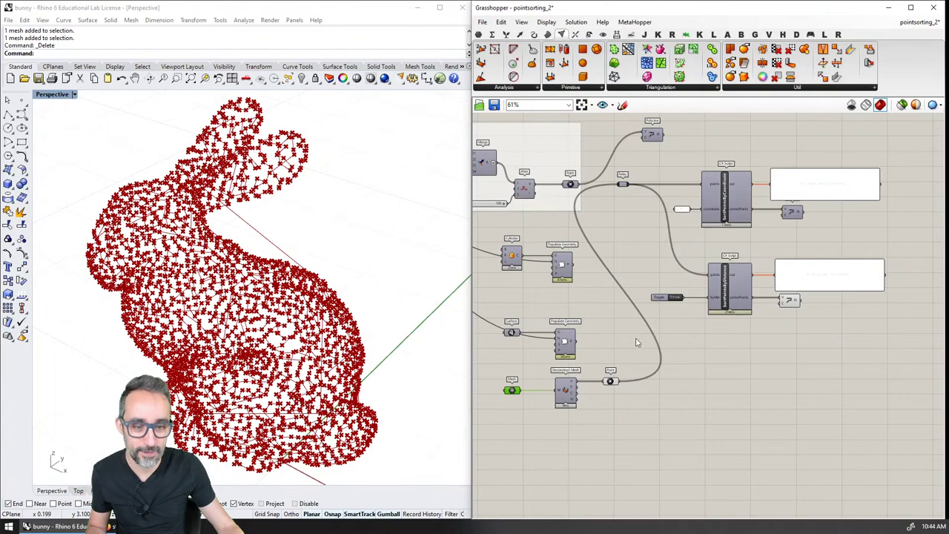
Step: Hide the preview of the bunny's vertex points, leaving the distance-sorted polyline on display
click(612, 382)
click(790, 301)
right_drag(327, 376, 327, 358)
click(612, 382)
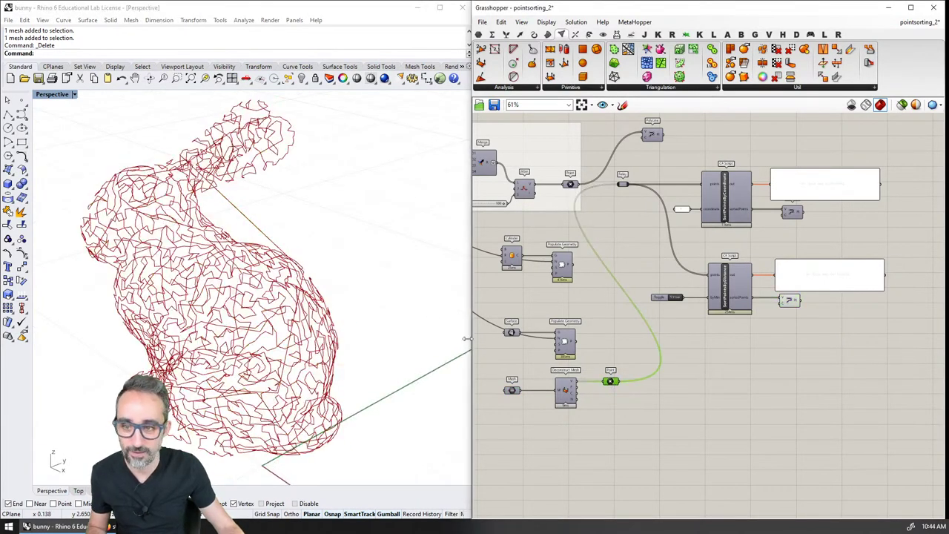
Step: Examine the path of the distance-sorted polyline over the bunny's ears and body from several angles
scroll(341, 304, up, 5)
scroll(268, 325, down, 3)
right_drag(268, 325, 271, 247)
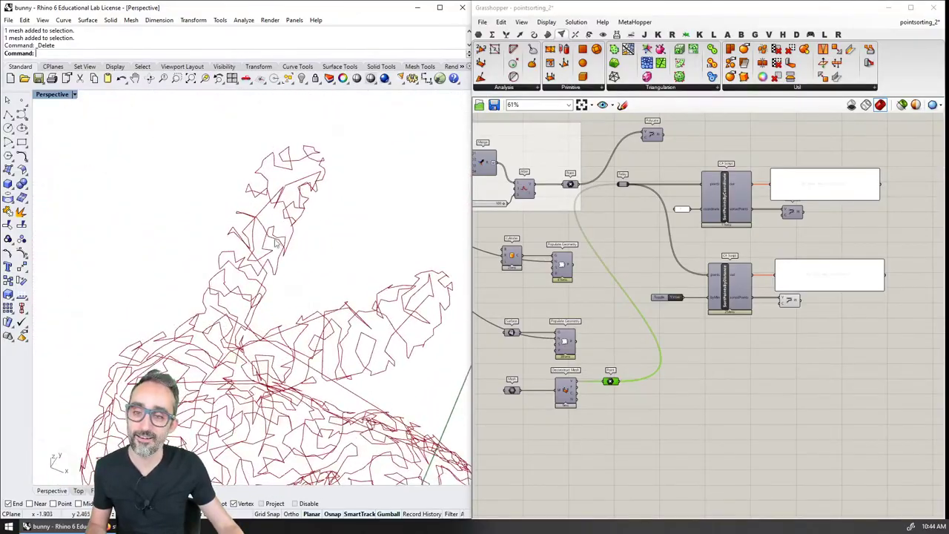
scroll(315, 254, down, 8)
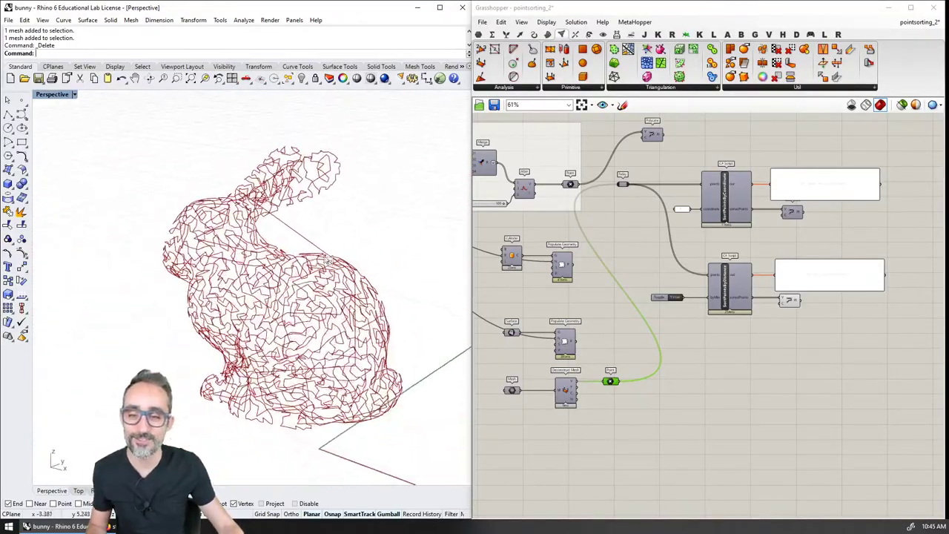
scroll(238, 178, up, 3)
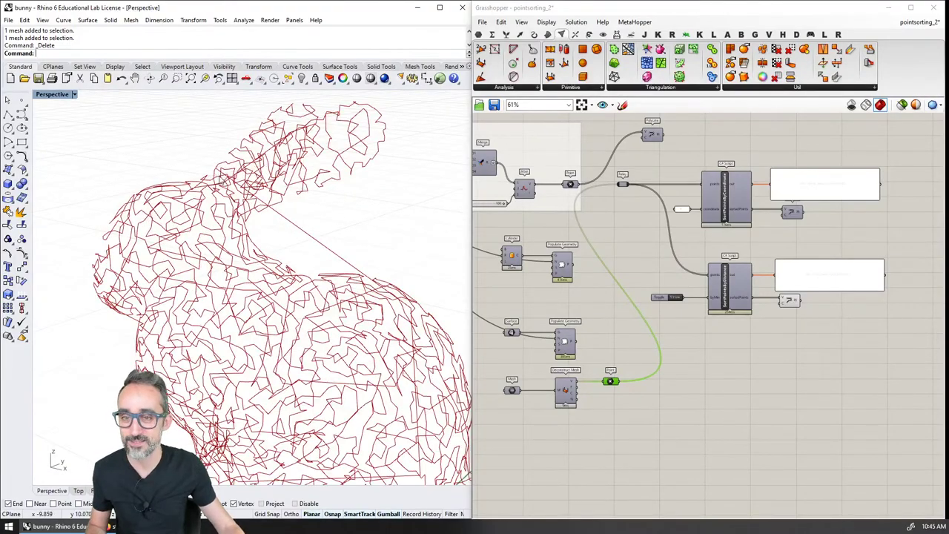
right_drag(347, 265, 283, 287)
scroll(334, 293, down, 3)
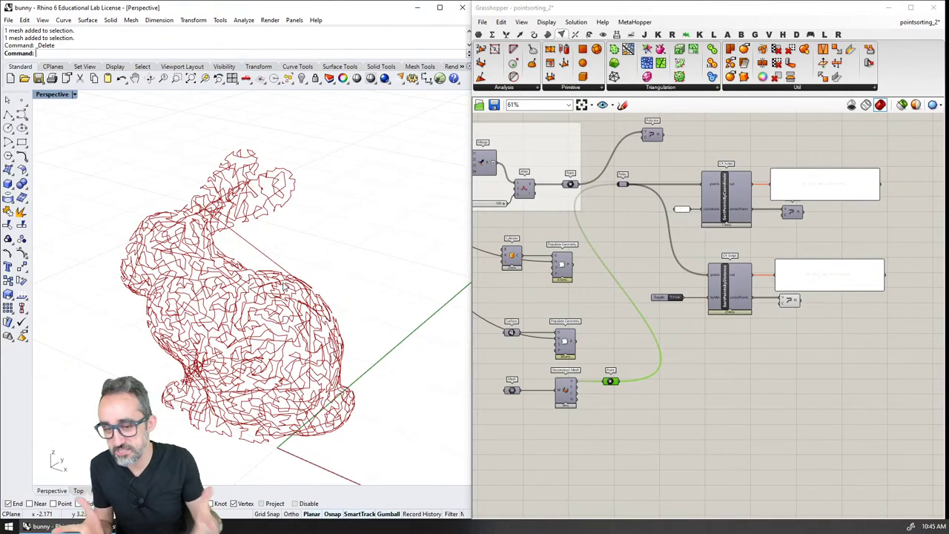
right_drag(362, 394, 156, 307)
Step: Compare the bunny mesh with the sorted polyline by previewing the mesh alone, hiding it again and restoring the polyline's preview
click(512, 390)
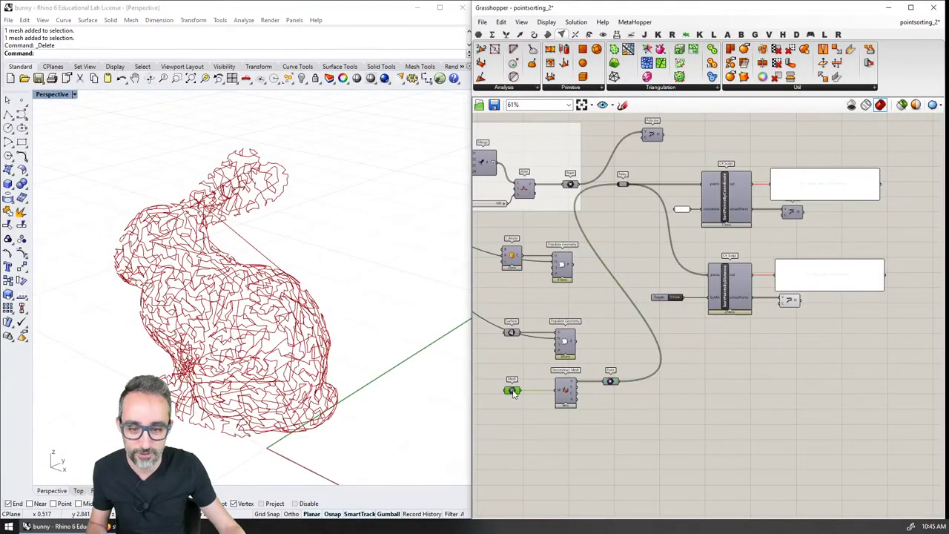
click(790, 301)
mouse_move(312, 349)
right_down()
mouse_move(289, 371)
mouse_move(293, 379)
mouse_move(270, 375)
right_up()
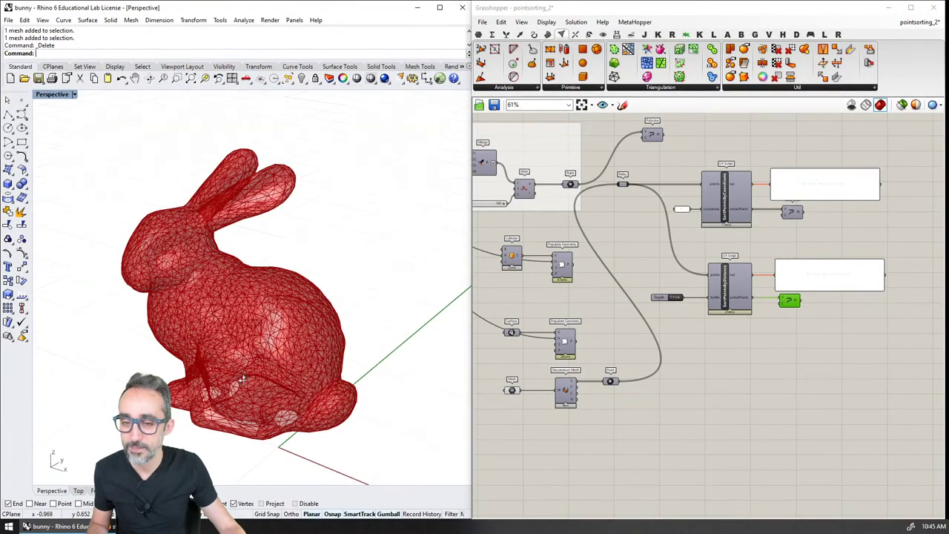
click(511, 390)
right_drag(326, 374, 296, 317)
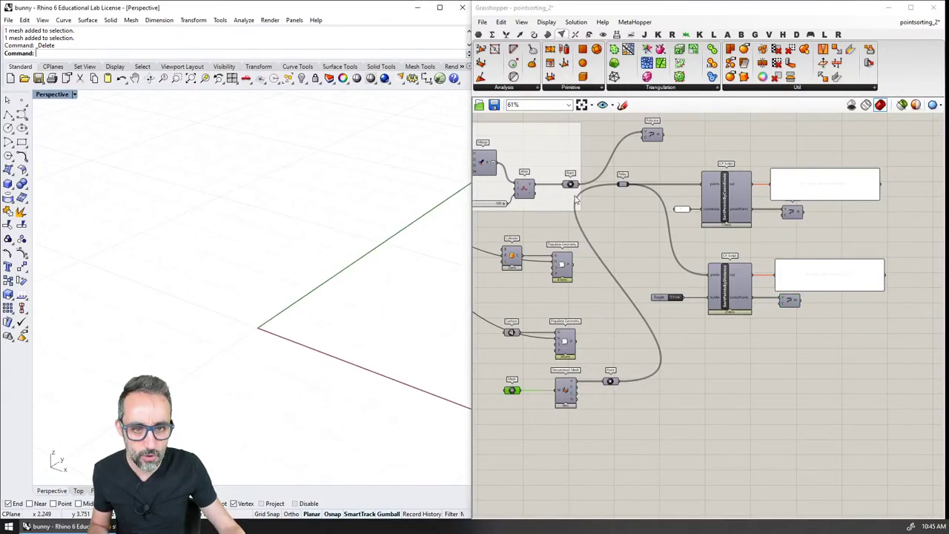
click(790, 299)
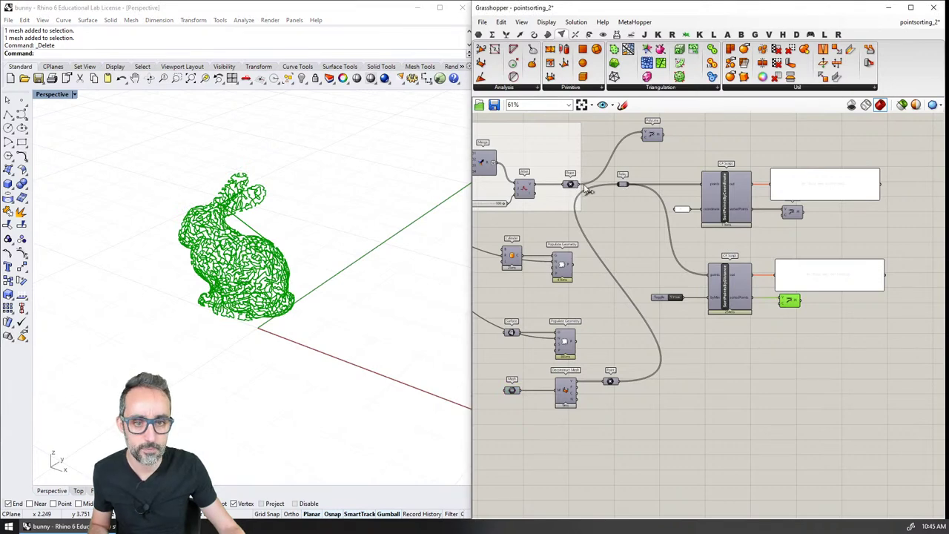
Step: Reconnect the jittered grid's Point parameter to the Relay in place of the bunny's vertex points
ctrl+drag(622, 187, 617, 204)
scroll(321, 371, up, 5)
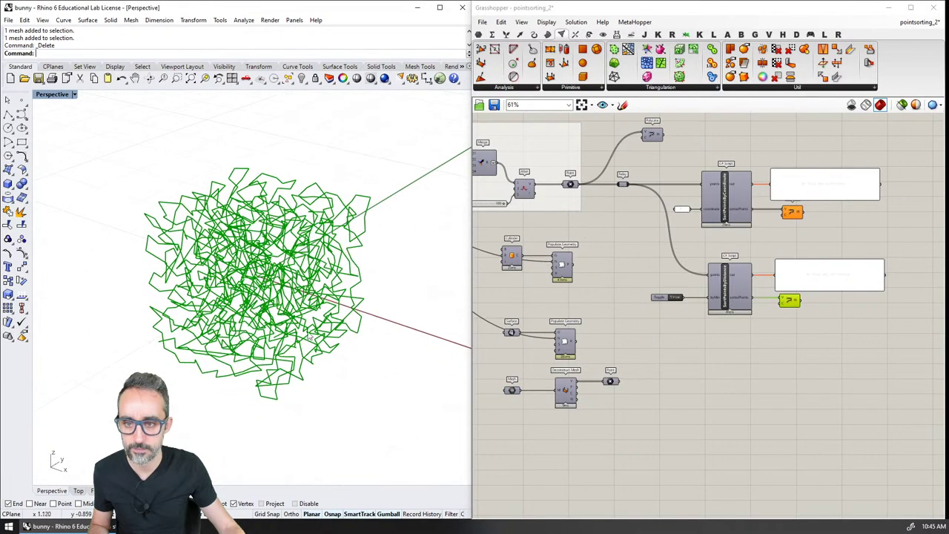
click(620, 225)
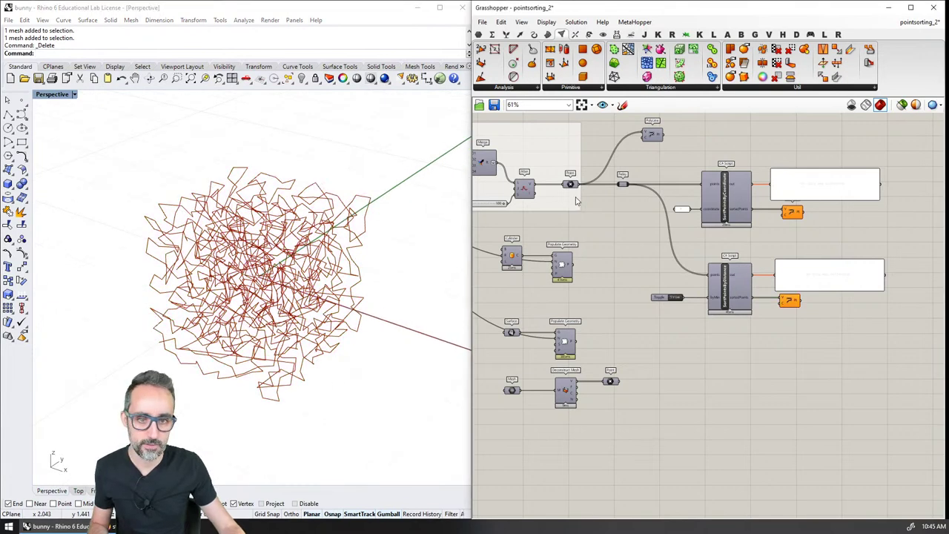
double_click(625, 206)
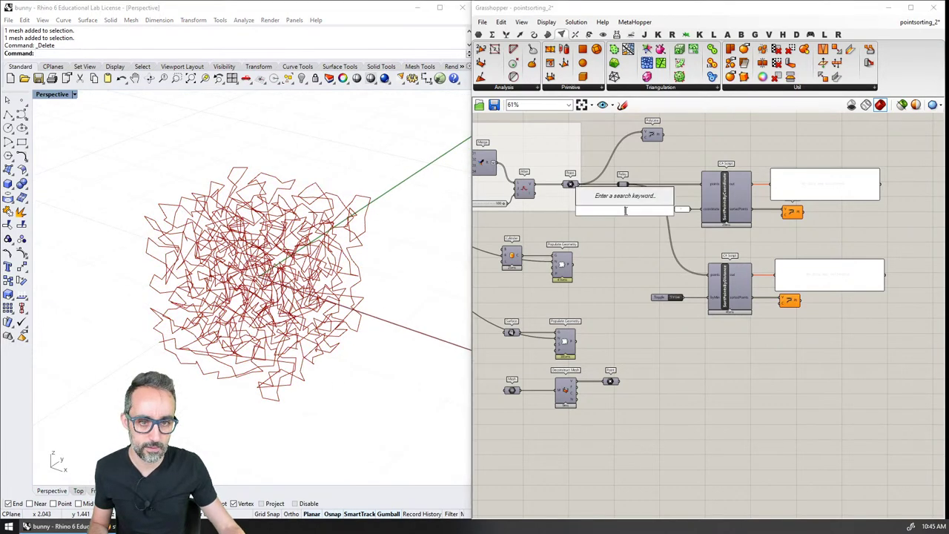
text(point)
key(Return)
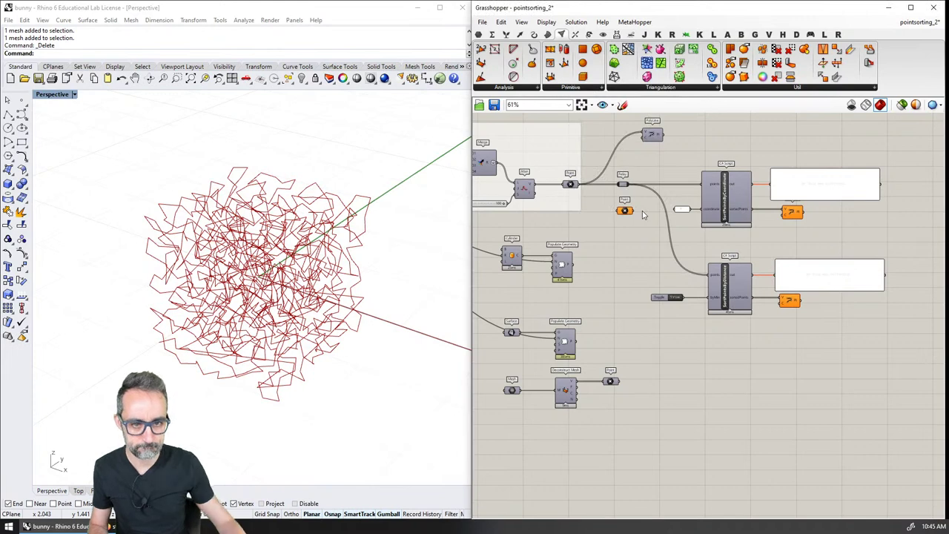
key(Delete)
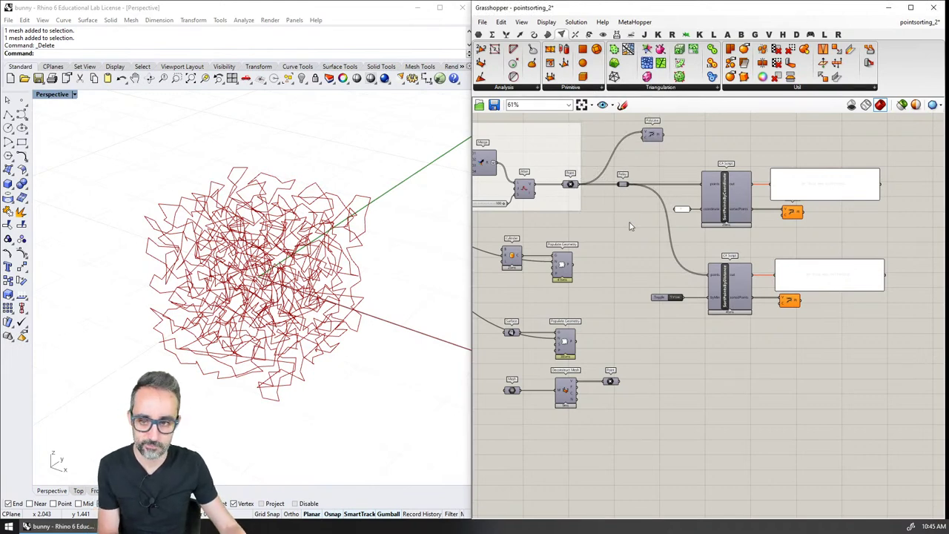
Step: Preview the Cylinder alone, hiding the distance-sorted polyline and the points of the cylinder's Populate Geometry
click(562, 267)
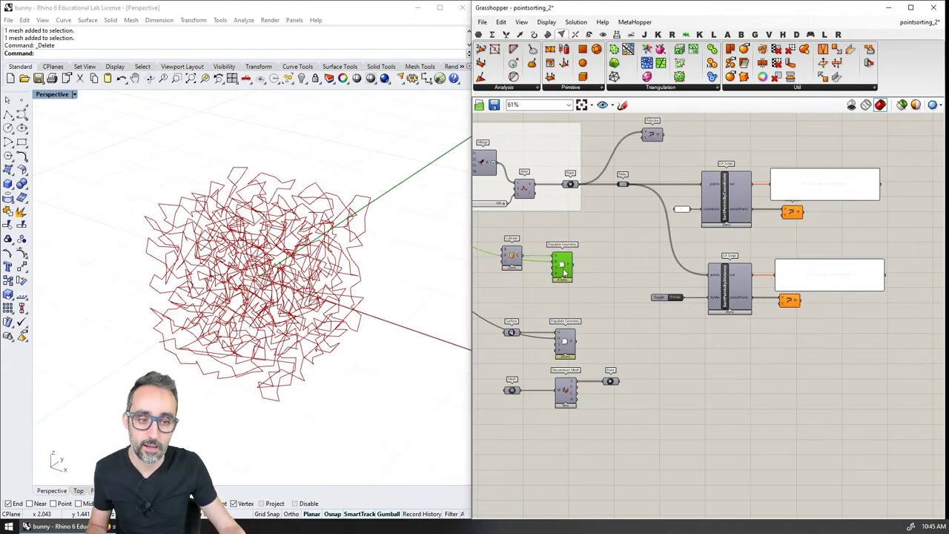
click(786, 301)
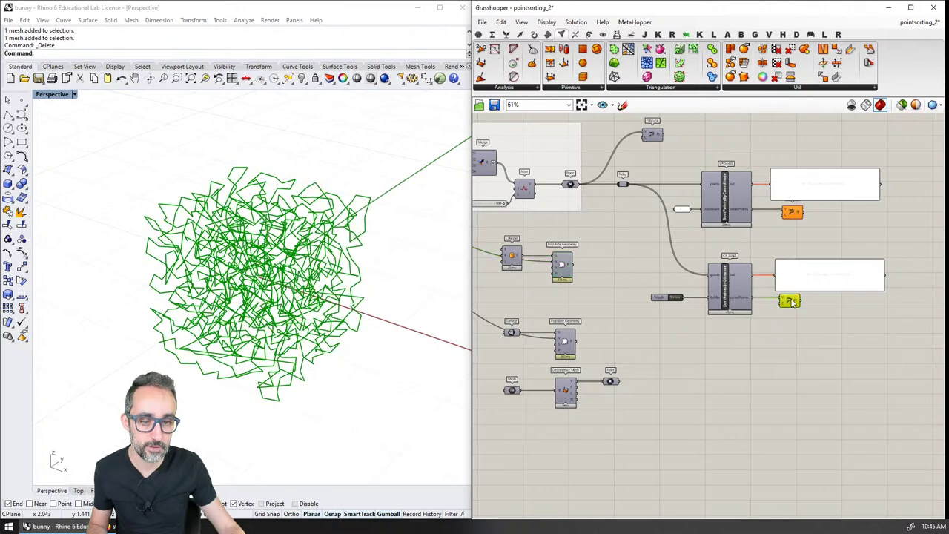
click(564, 271)
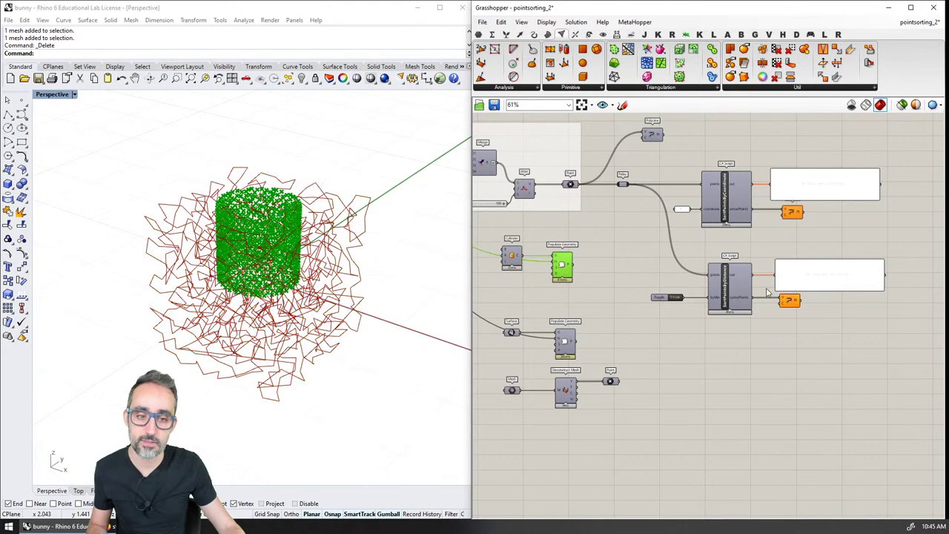
click(784, 301)
click(511, 256)
click(604, 247)
shift+right_drag(318, 256, 308, 289)
click(562, 263)
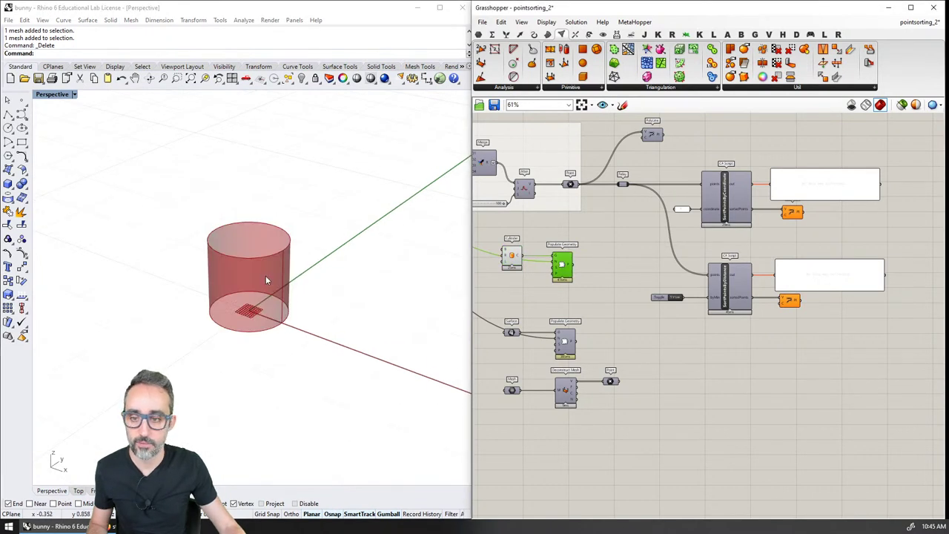
scroll(265, 277, up, 3)
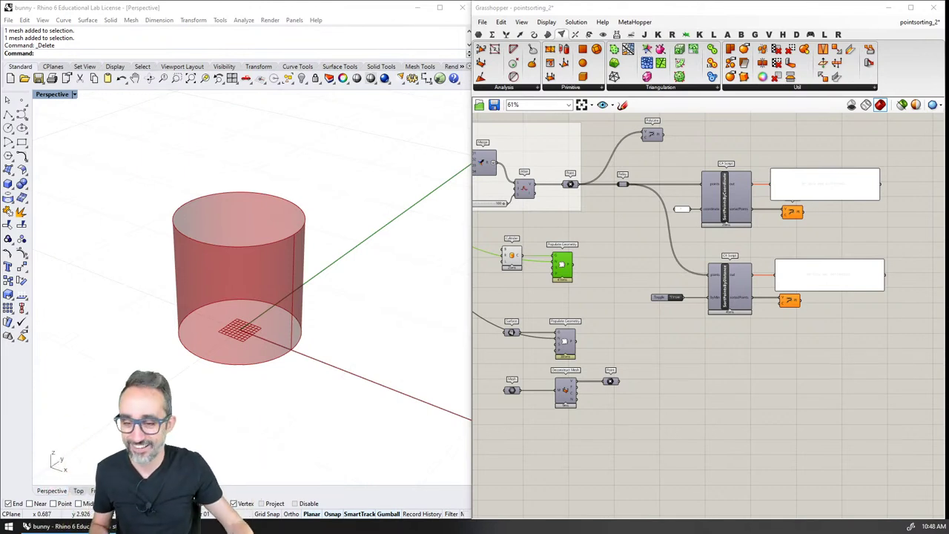
Step: Group the Cylinder with its Populate Geometry, and make a second group of the Surface parameter and its Populate Geometry
right_drag(716, 375, 746, 375)
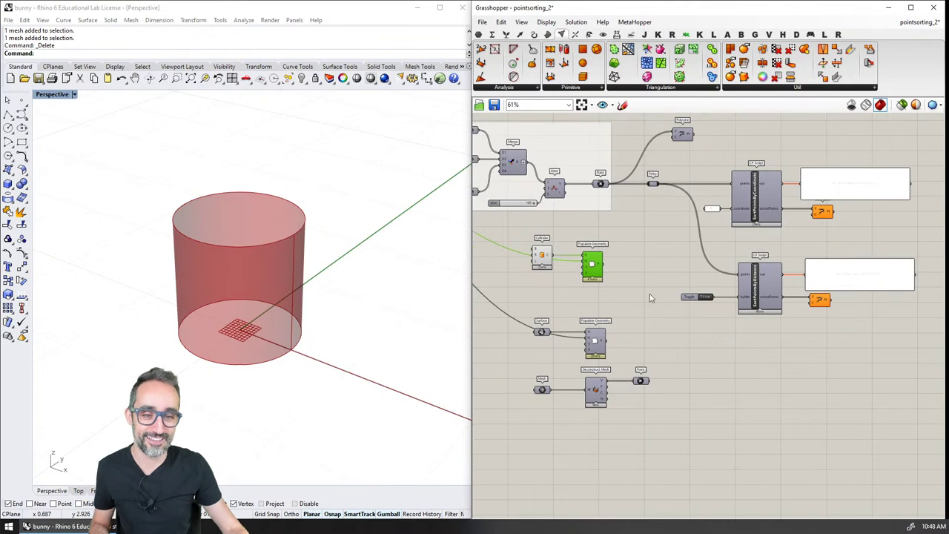
drag(627, 240, 528, 289)
key(ctrl+g)
drag(629, 304, 512, 371)
key(ctrl+g)
Step: Group the Mesh, Deconstruct Mesh and vertex Point components, and move the group slightly lower on the canvas
click(667, 371)
drag(667, 371, 526, 408)
key(ctrl+g)
drag(593, 392, 591, 408)
Step: Hide the Cylinder's preview and turn on the preview of the jittered grid's Point parameter
key(ctrl+a)
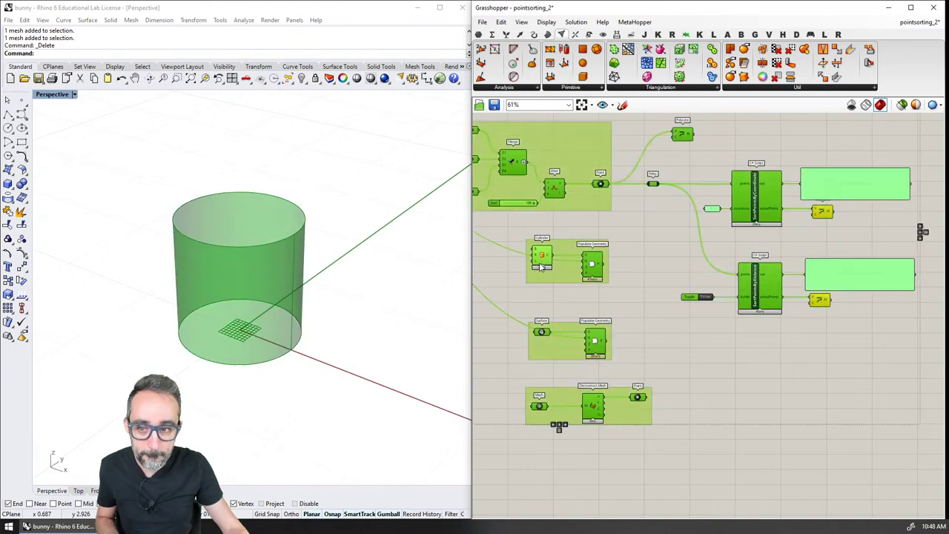
click(543, 261)
key(ctrl+q)
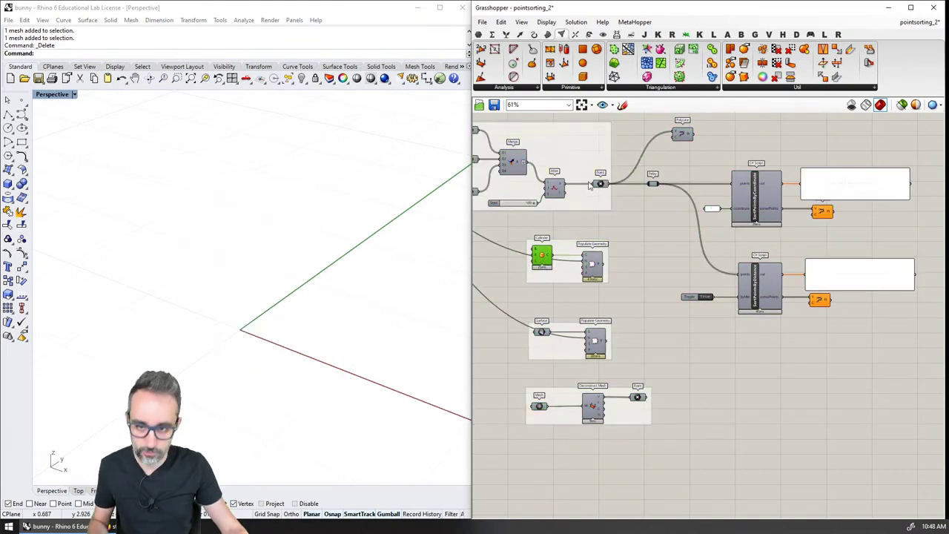
click(600, 183)
key(ctrl+q)
click(660, 252)
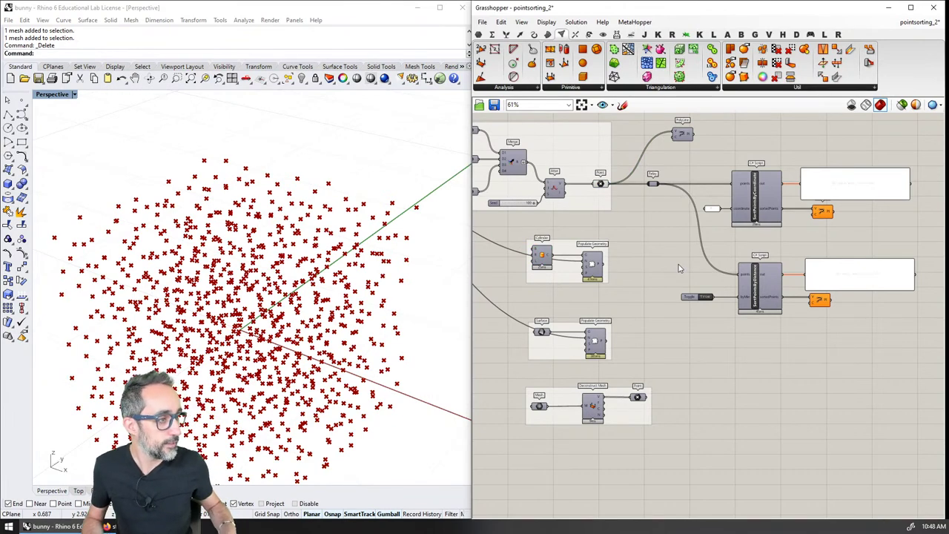
Step: Turn on the preview of the PolyLine fed by SortPointsByDistance so that it overlays the jittered points
click(459, 354)
right_drag(459, 354, 393, 325)
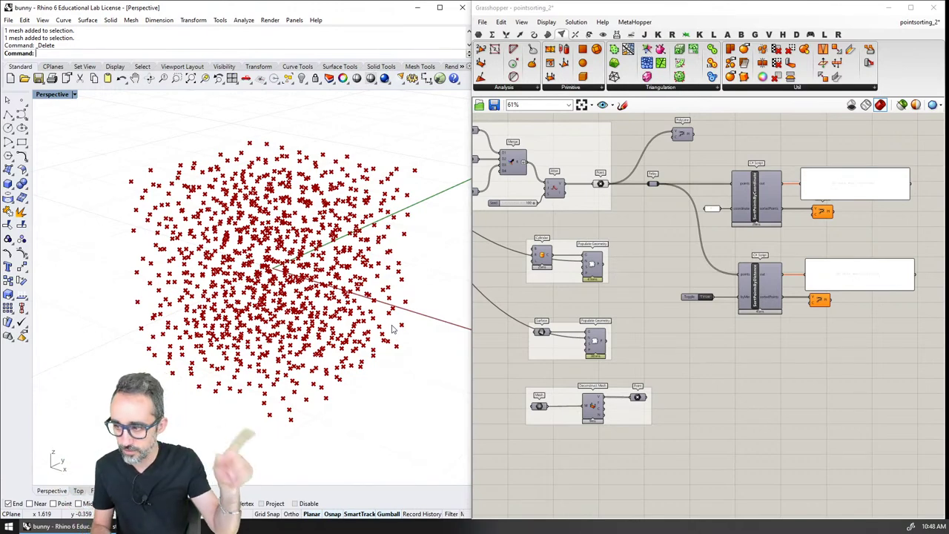
right_drag(382, 309, 372, 316)
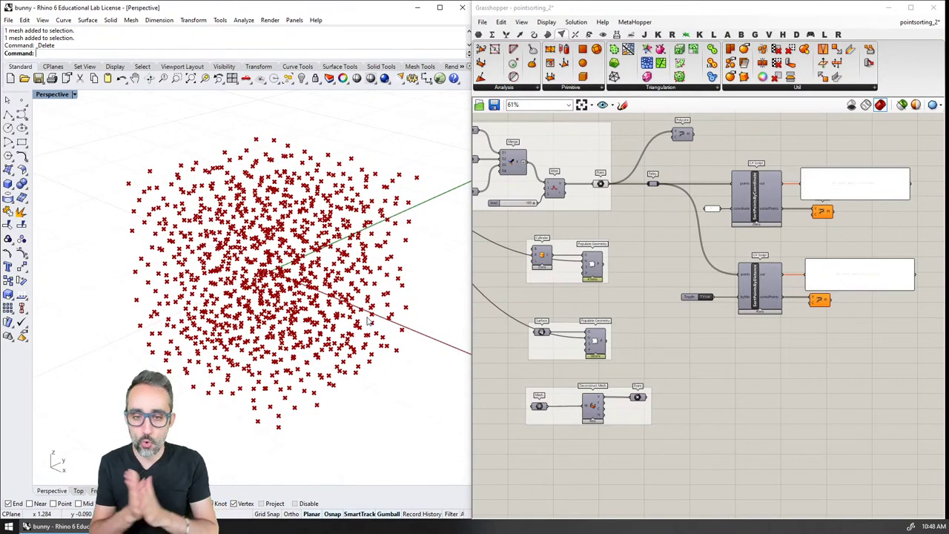
click(821, 307)
click(823, 326)
click(820, 302)
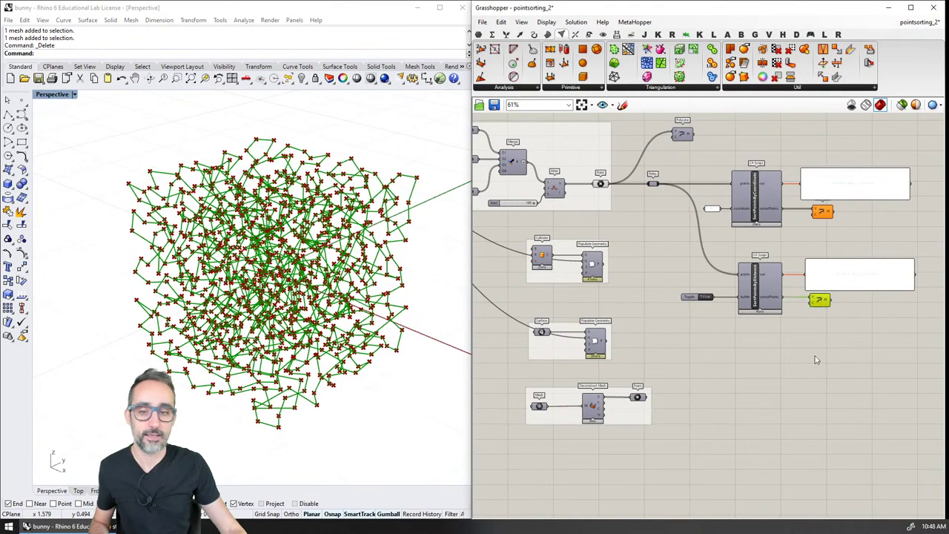
Step: Examine the distance-sorted polyline through the jittered points, along with the two sorting scripts and the grouped input geometries
click(335, 332)
right_drag(323, 336, 322, 308)
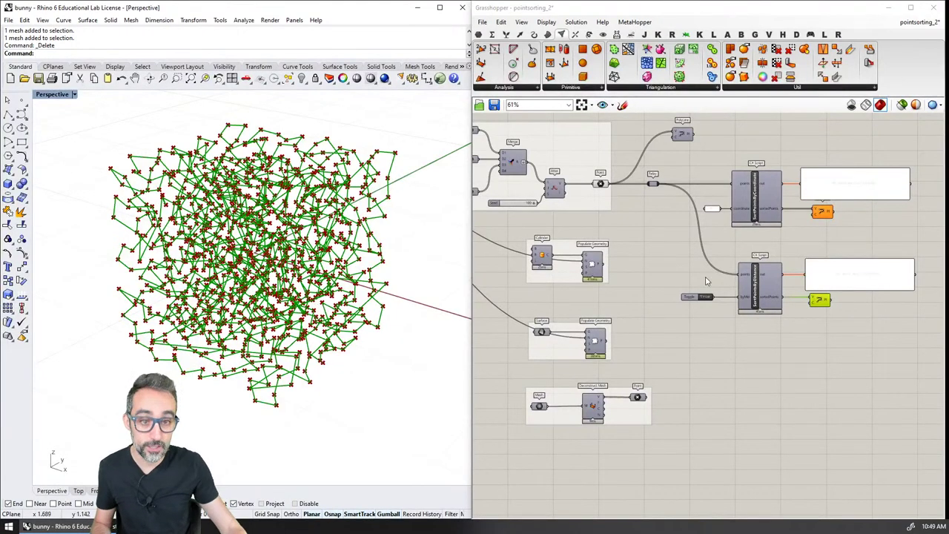
scroll(705, 275, up, 4)
right_drag(628, 343, 613, 337)
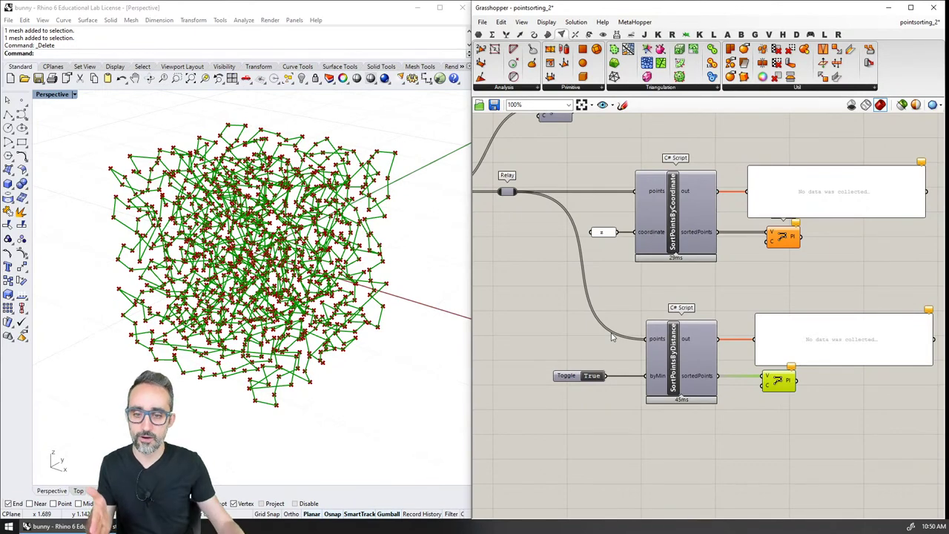
right_drag(420, 336, 390, 356)
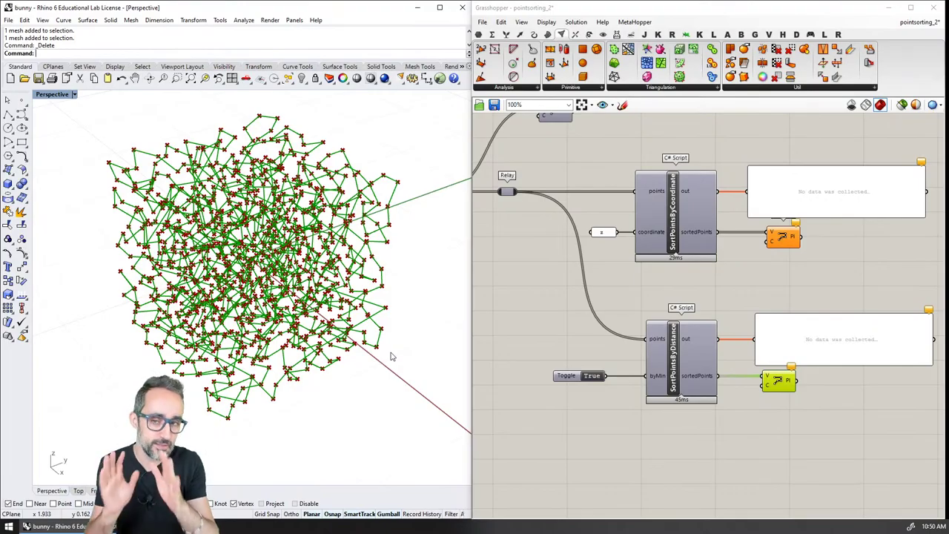
right_drag(391, 357, 394, 378)
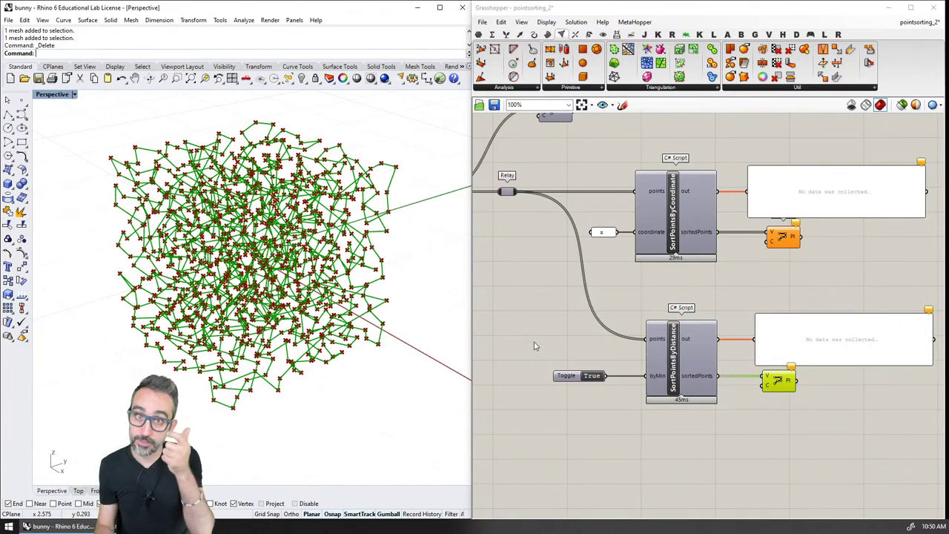
mouse_move(390, 331)
right_down()
mouse_move(348, 275)
mouse_move(378, 322)
right_up()
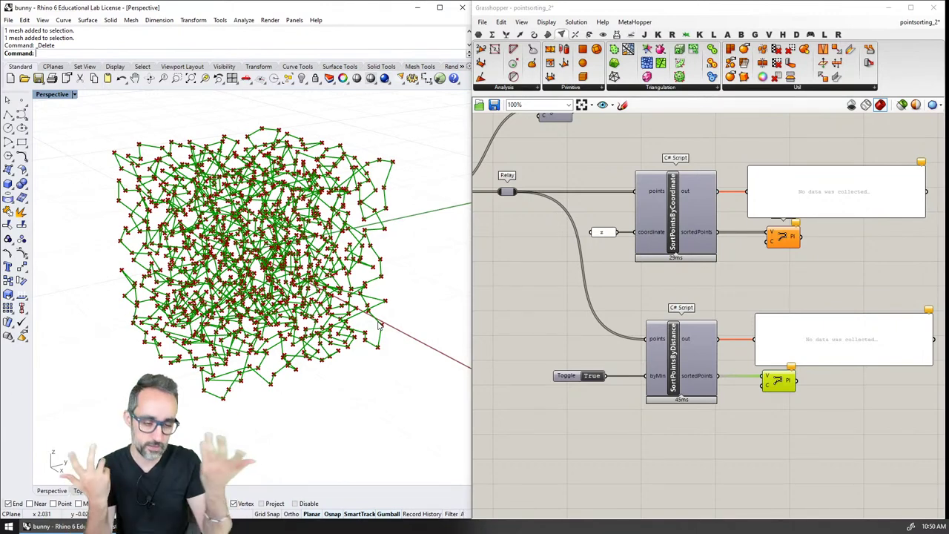
right_drag(559, 278, 663, 250)
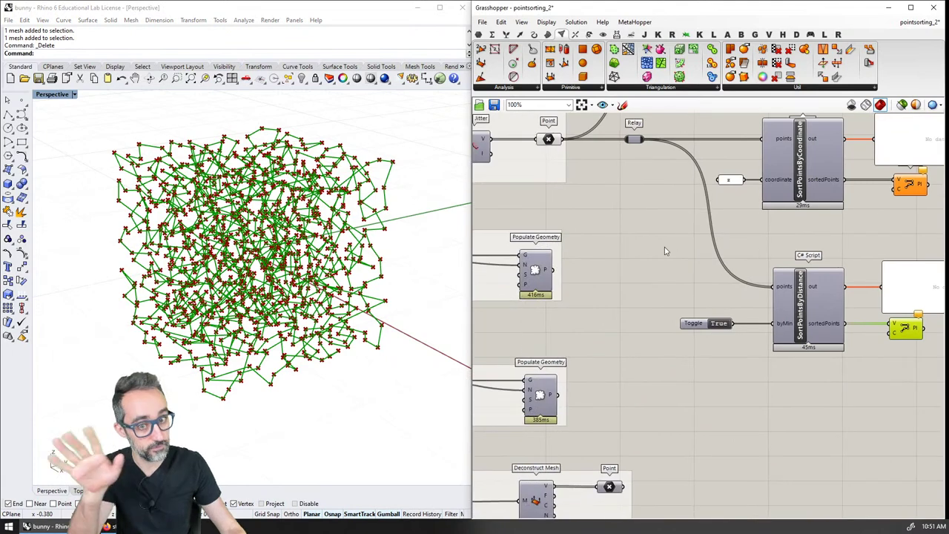
scroll(673, 268, down, 3)
scroll(673, 268, up, 2)
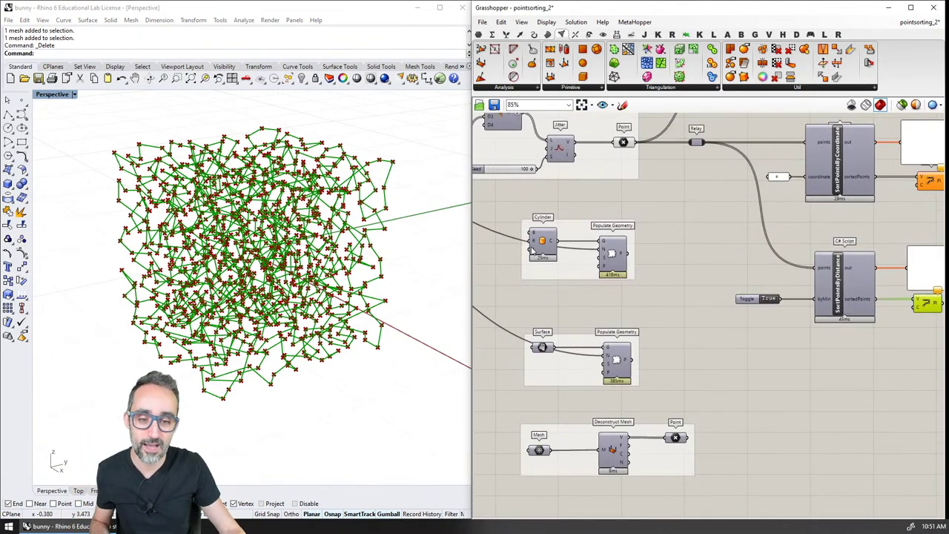
Step: Hide the previews of the jittered grid's Point parameter and the distance-sorted PolyLine
scroll(580, 327, up, 2)
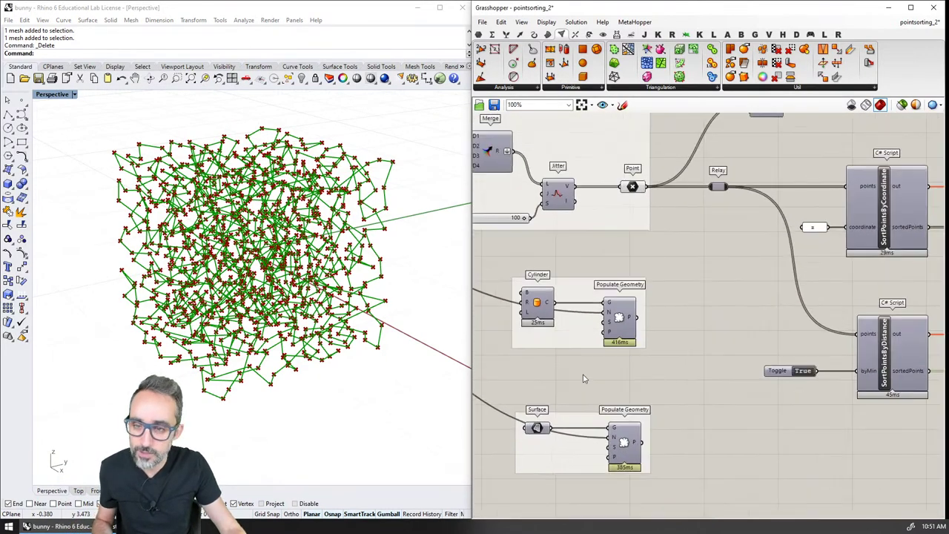
click(605, 184)
scroll(653, 264, down, 2)
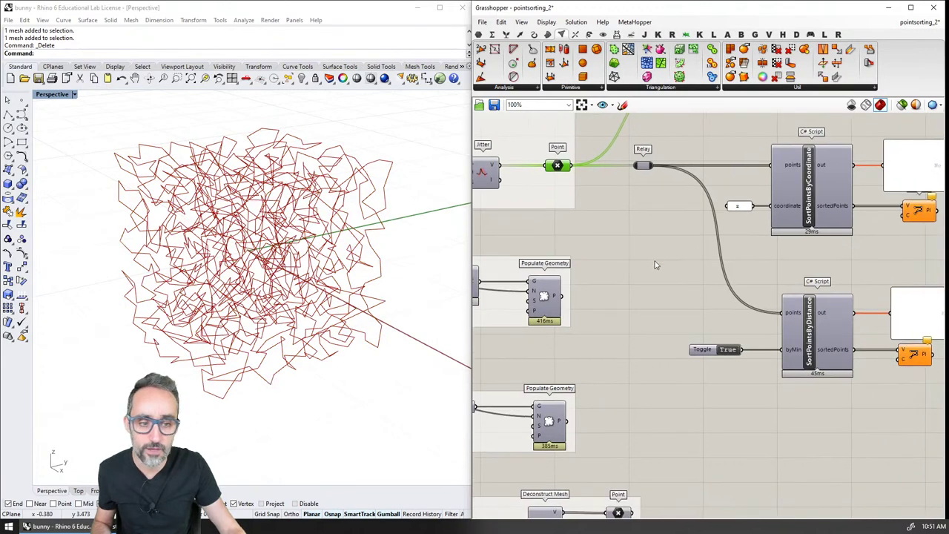
scroll(600, 264, up, 2)
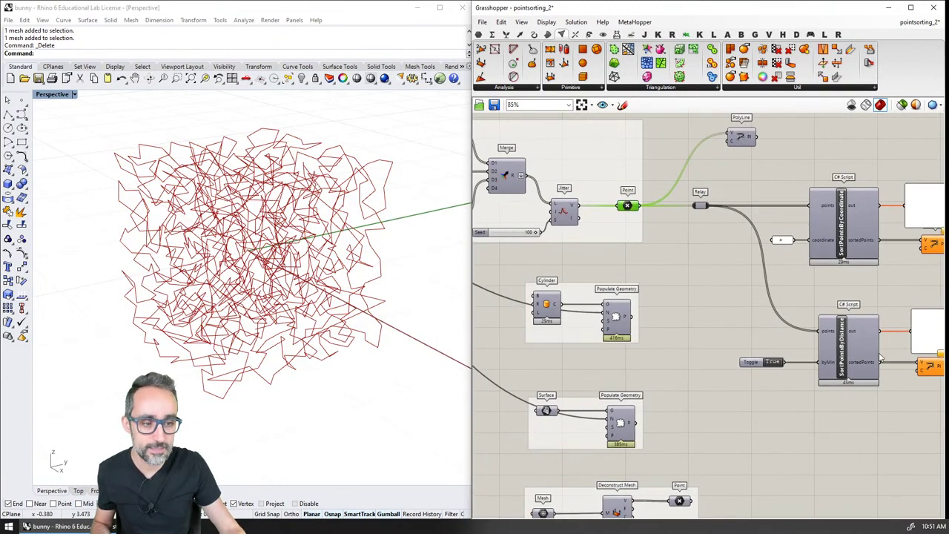
scroll(914, 362, down, 1)
Step: Preview the Cylinder and its Populate Geometry points, and hide the Cylinder so only the points remain displayed
click(524, 301)
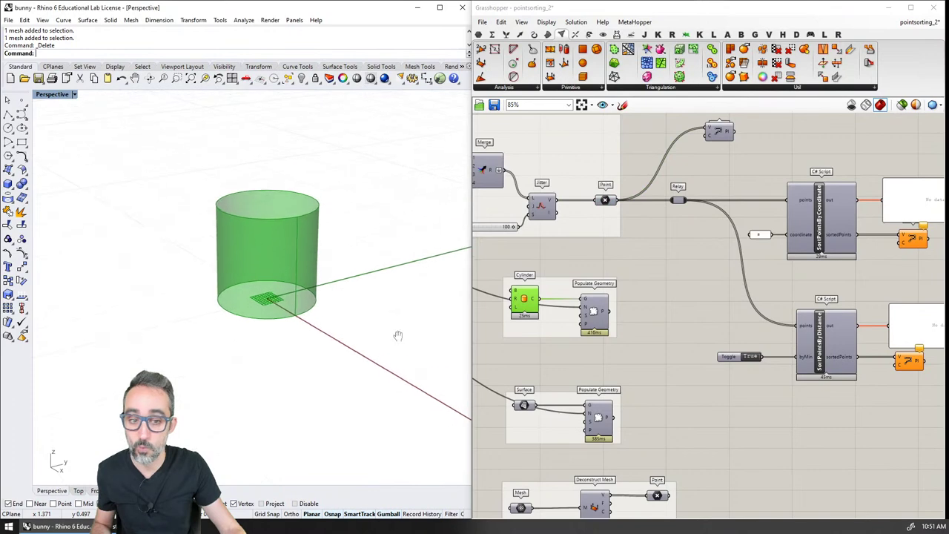
scroll(295, 296, up, 3)
mouse_move(302, 299)
right_down()
mouse_move(312, 357)
mouse_move(301, 240)
mouse_move(309, 296)
right_up()
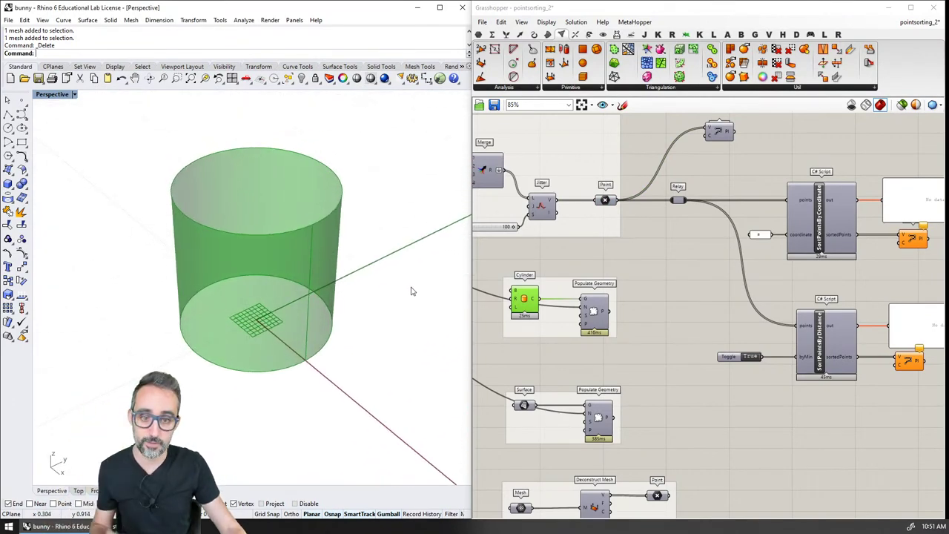
click(586, 311)
mouse_move(394, 314)
right_down()
mouse_move(375, 290)
mouse_move(381, 259)
mouse_move(387, 312)
right_up()
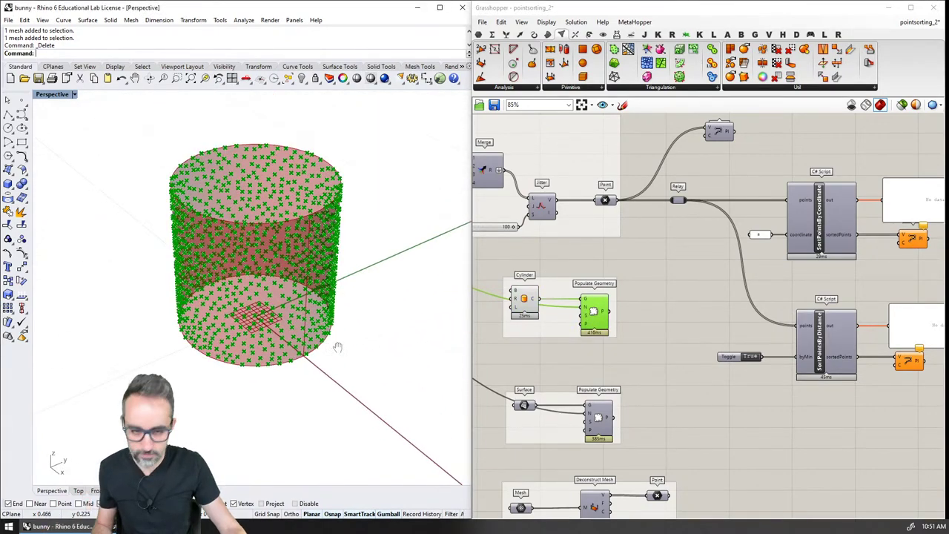
click(524, 302)
right_drag(421, 339, 388, 331)
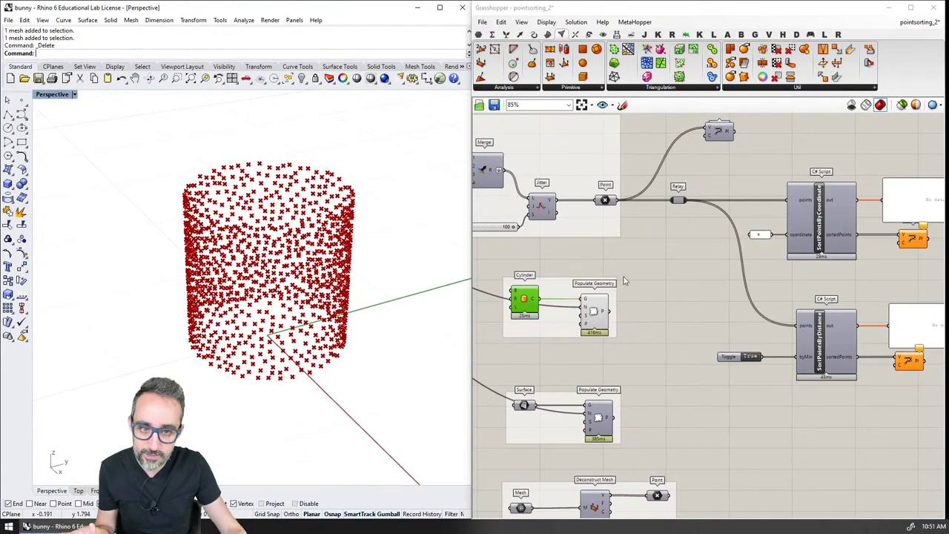
Step: Feed the Cylinder's populated points into the Relay and display only the PolyLine from SortPointsByDistance, hiding the points
drag(609, 310, 676, 201)
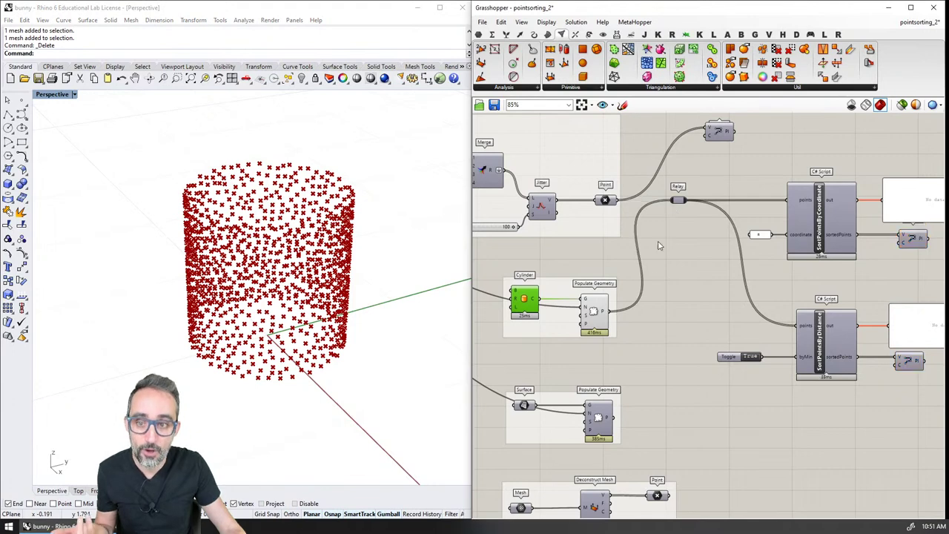
right_drag(711, 287, 625, 257)
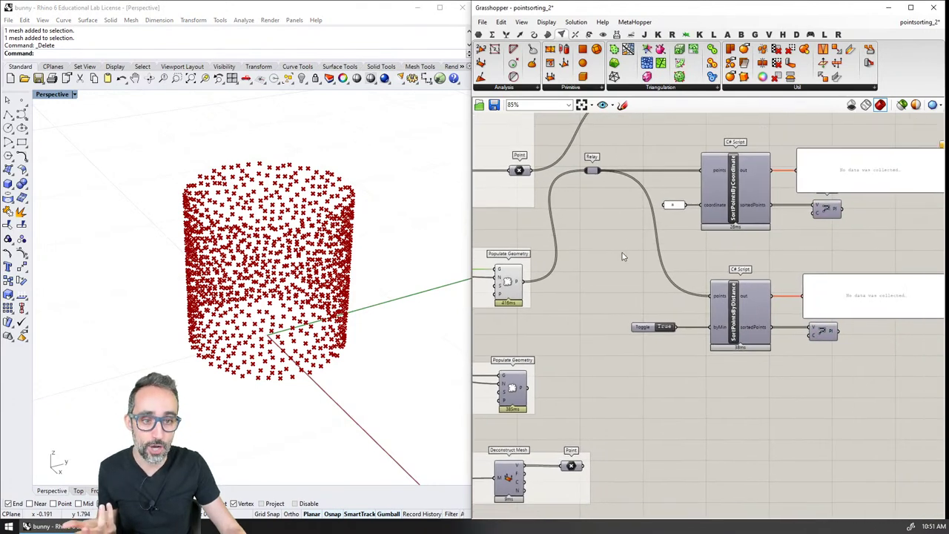
click(820, 333)
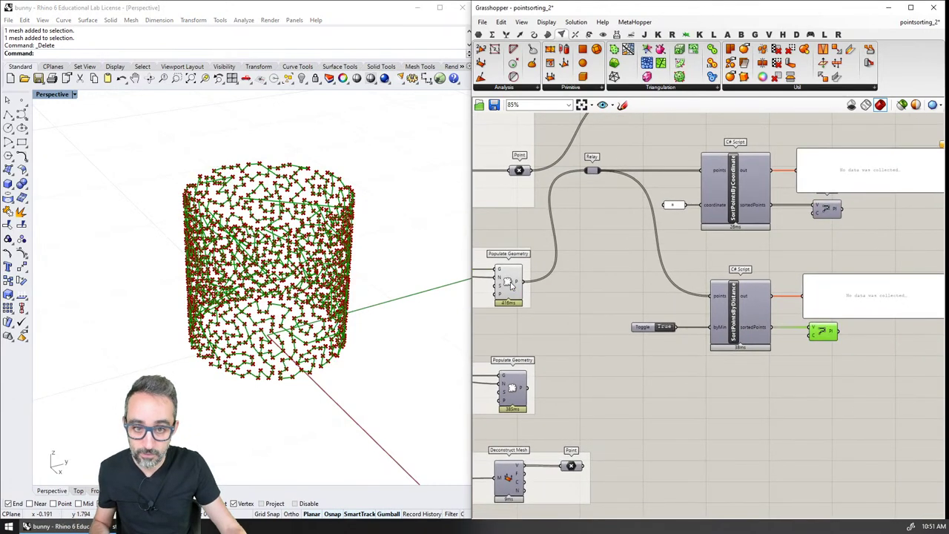
click(510, 285)
right_drag(399, 314, 285, 315)
click(827, 333)
Step: Examine the distance-sorted polyline around the cylinder from several angles, including its start, its long jumps and the SortPointsByDistance script
mouse_move(307, 265)
right_down()
mouse_move(260, 275)
mouse_move(269, 316)
mouse_move(275, 272)
mouse_move(304, 266)
right_up()
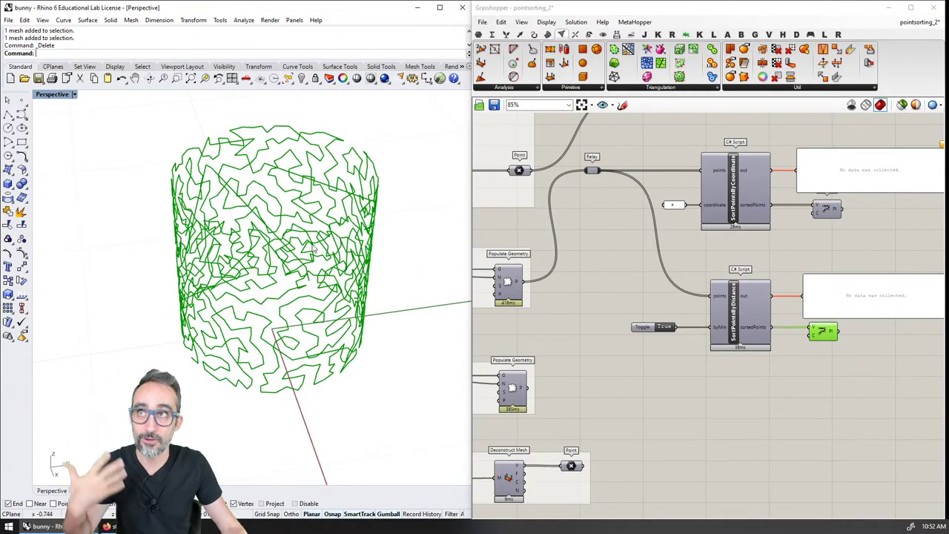
right_drag(316, 248, 309, 262)
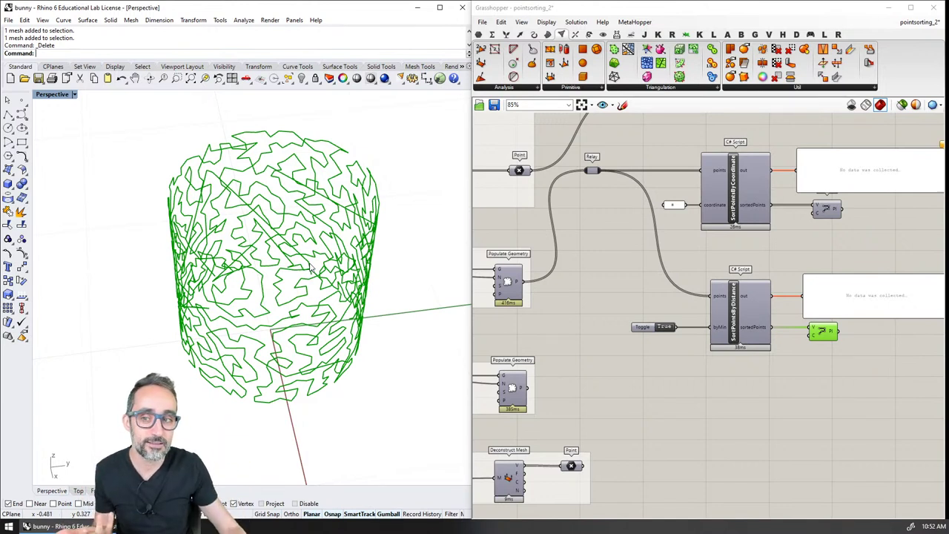
right_drag(271, 294, 333, 302)
scroll(295, 380, up, 4)
scroll(294, 373, down, 1)
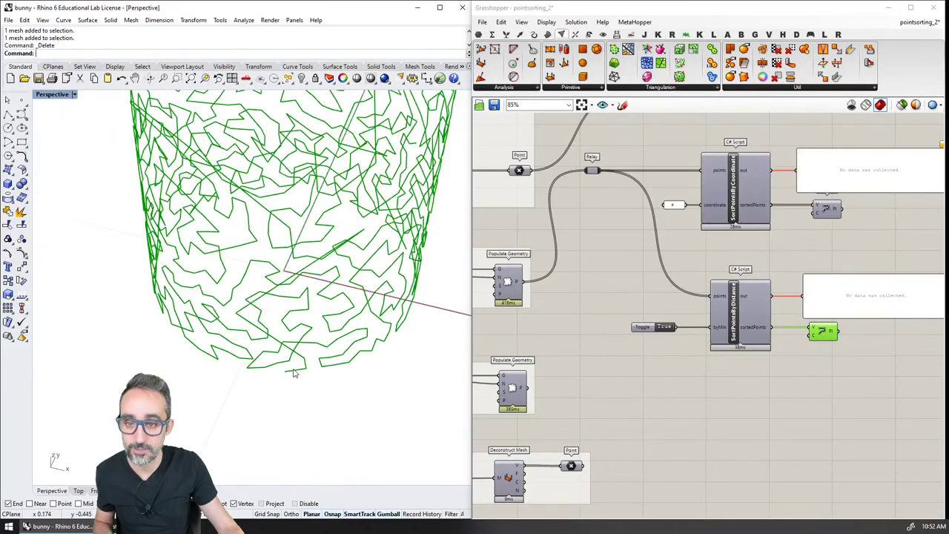
right_drag(312, 327, 297, 350)
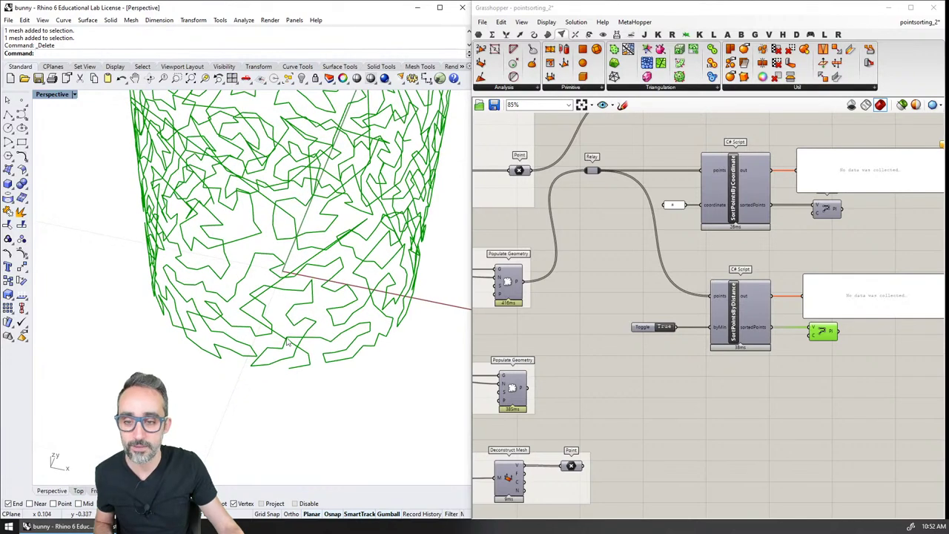
right_drag(239, 315, 239, 327)
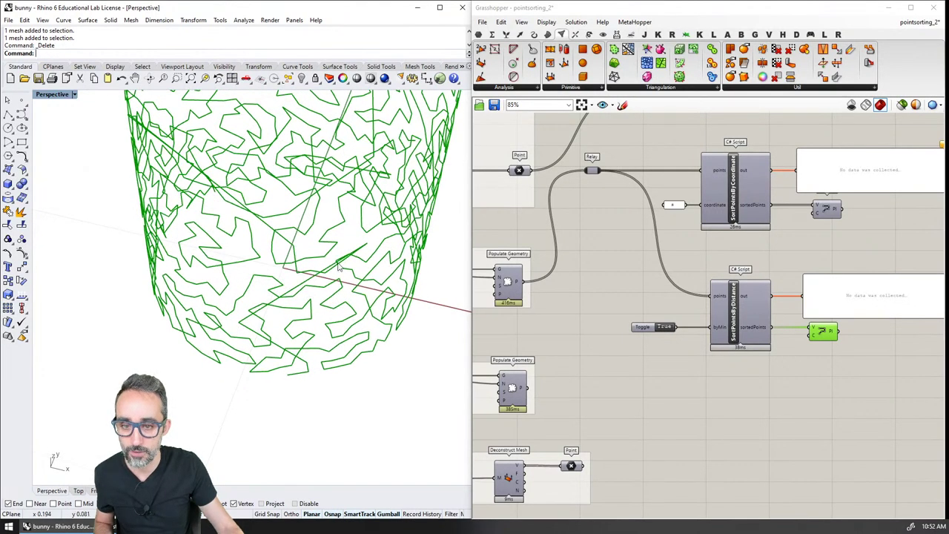
right_click(361, 249)
right_drag(291, 272, 221, 340)
right_drag(171, 262, 173, 109)
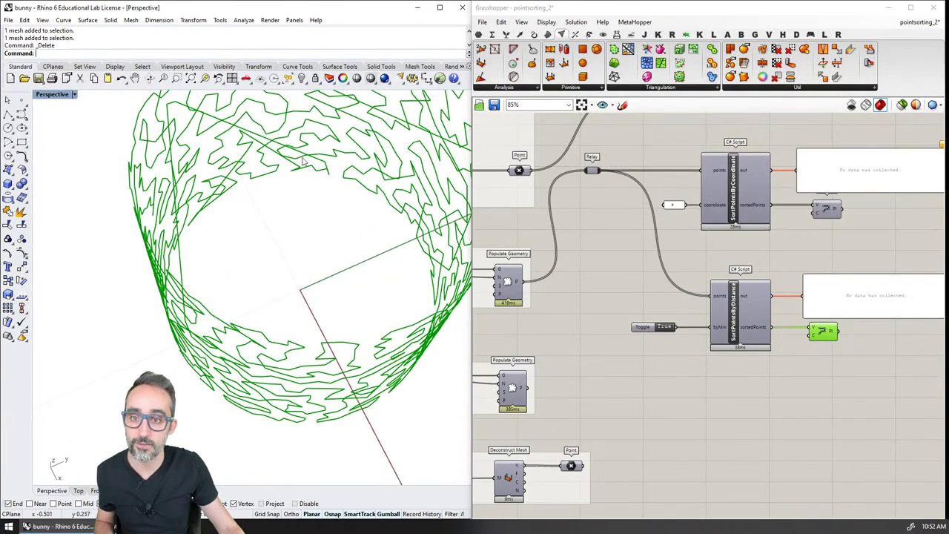
right_drag(314, 203, 282, 241)
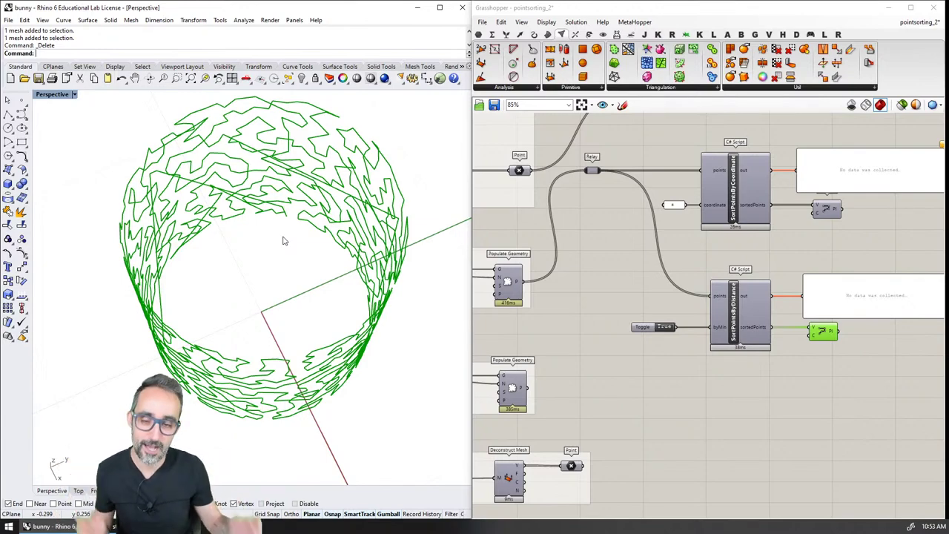
right_drag(282, 241, 296, 316)
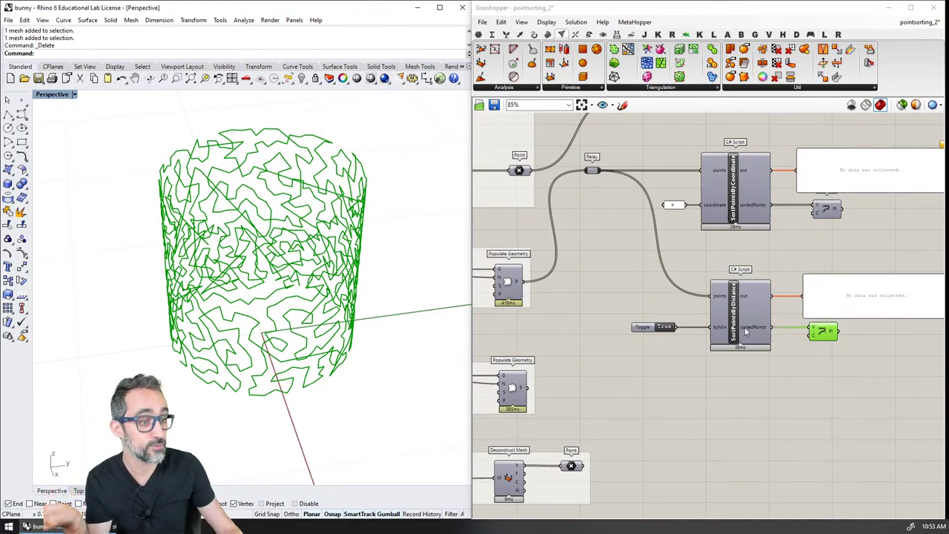
right_drag(366, 266, 364, 297)
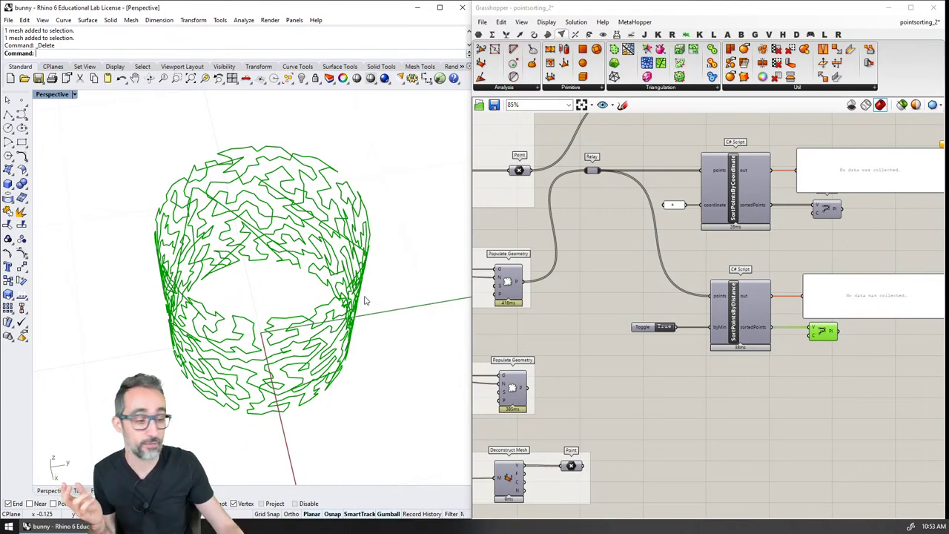
scroll(702, 327, up, 2)
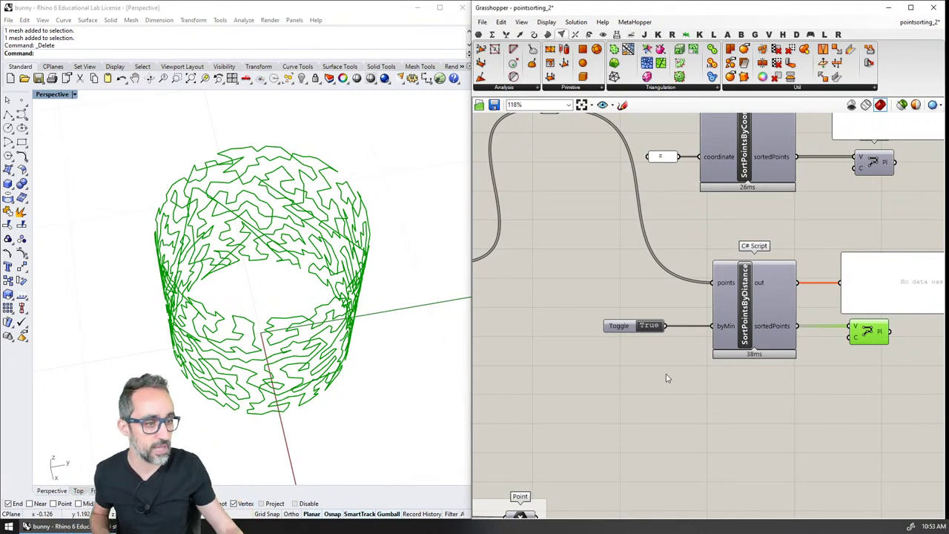
scroll(693, 333, down, 2)
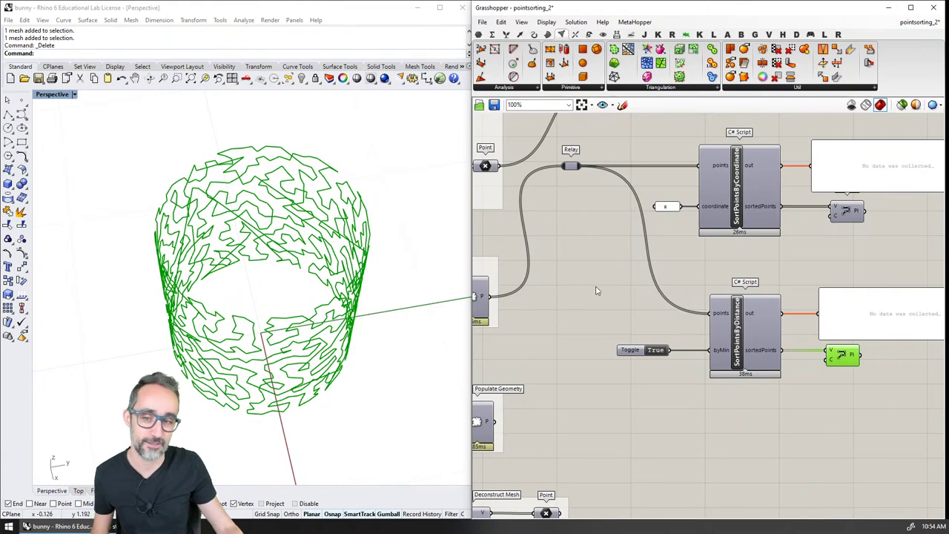
right_drag(644, 274, 628, 271)
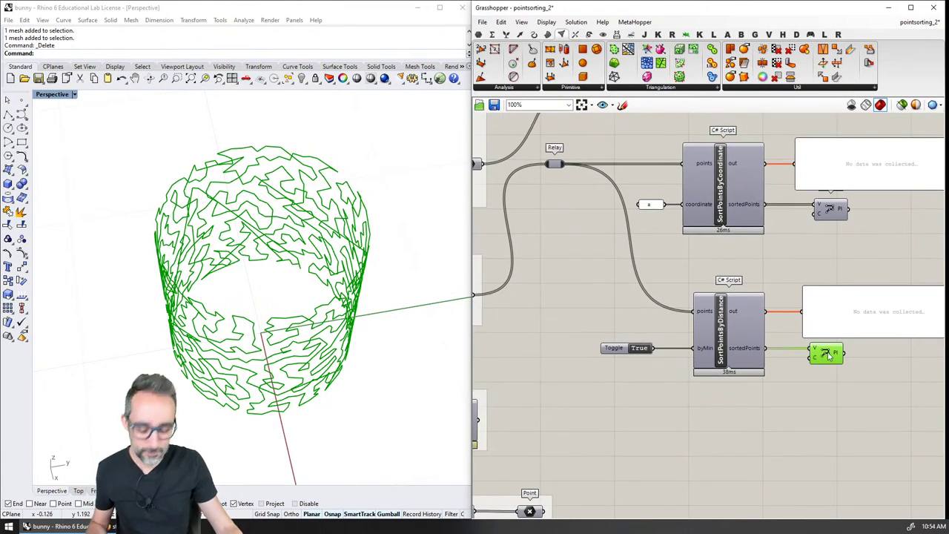
Step: Display the coordinate-sorted PolyLine instead of the distance-sorted one and try sorting the cylinder points along a different axis
click(832, 209)
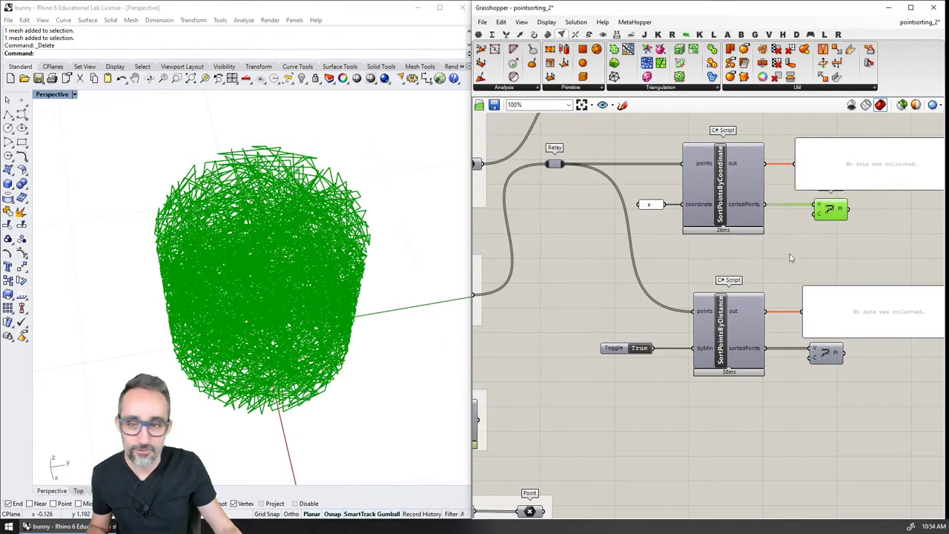
right_drag(310, 375, 365, 277)
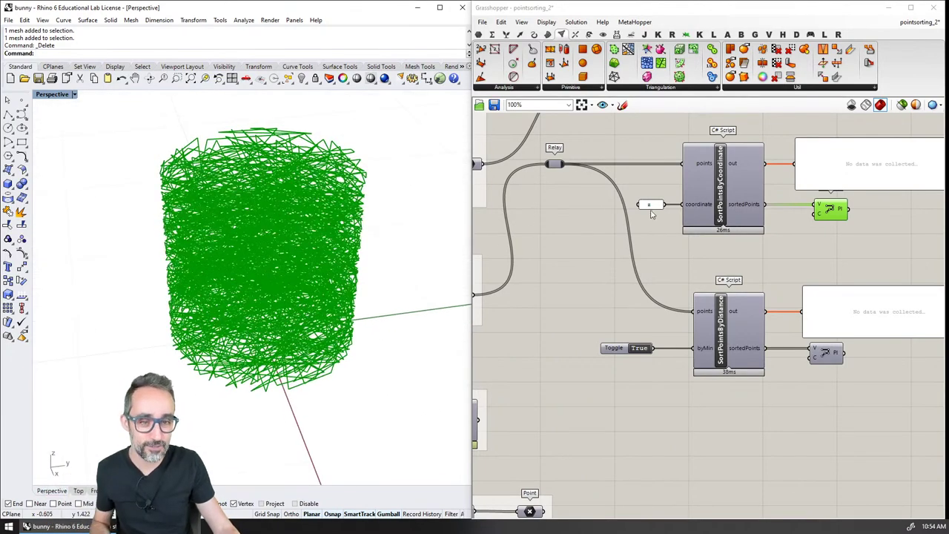
double_click(651, 205)
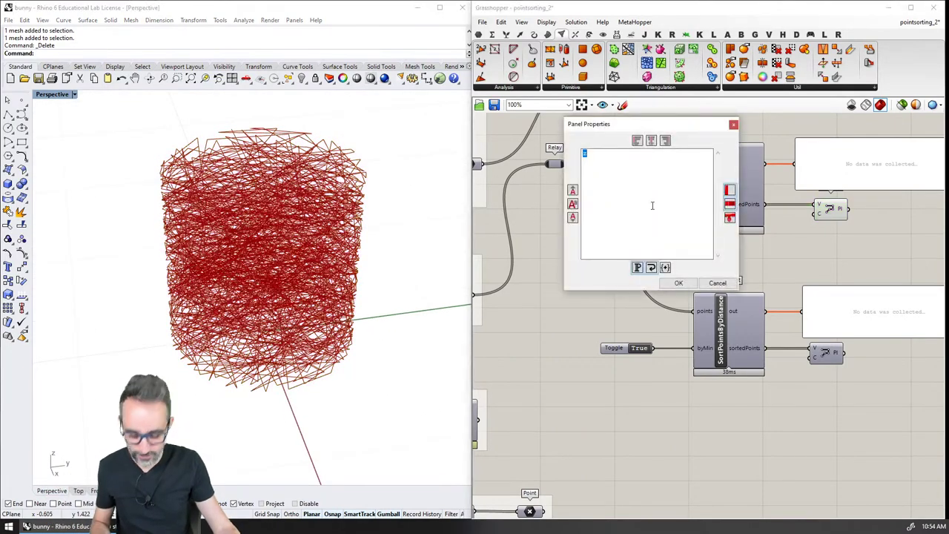
click(679, 282)
right_drag(392, 271, 416, 231)
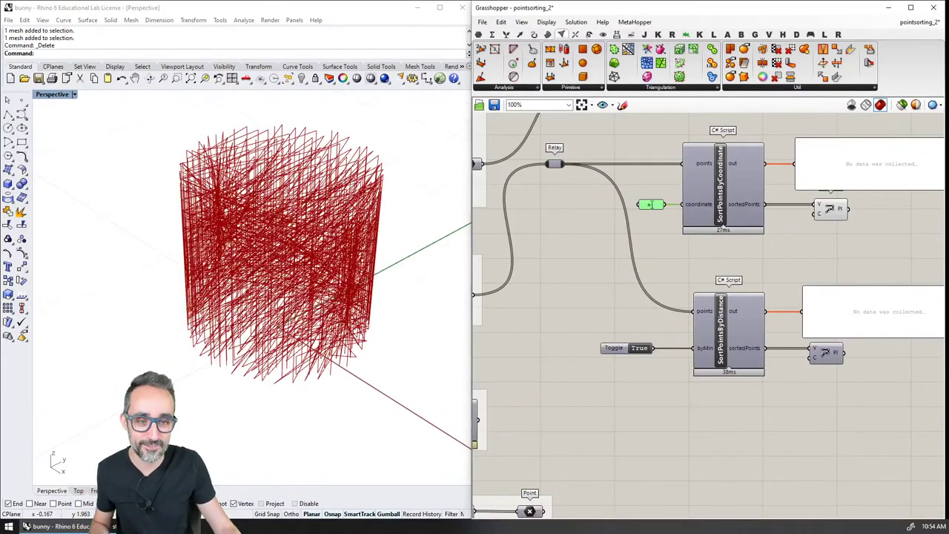
Step: Set the SortPointsByCoordinate coordinate panel to z and hide the coordinate-sorted PolyLine's preview
double_click(650, 205)
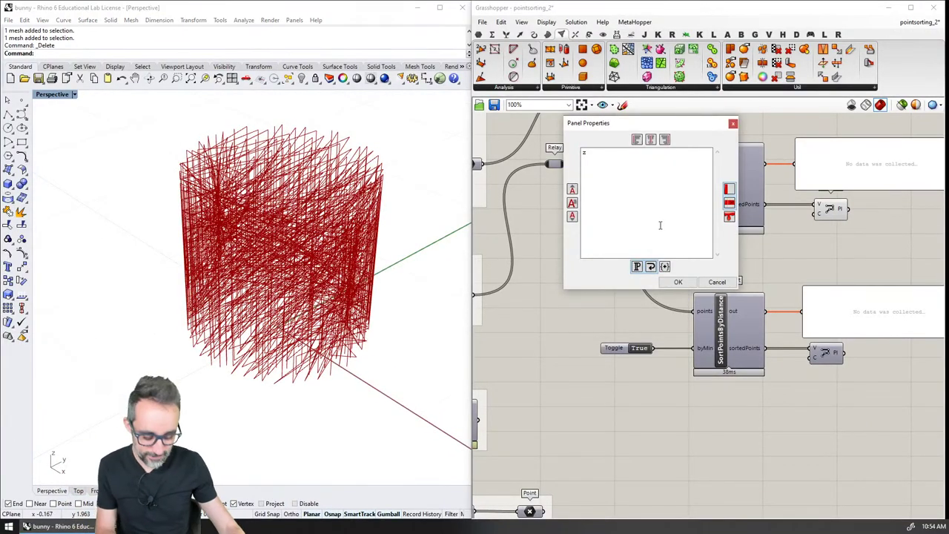
click(678, 281)
scroll(557, 311, down, 3)
right_drag(557, 311, 647, 307)
click(866, 194)
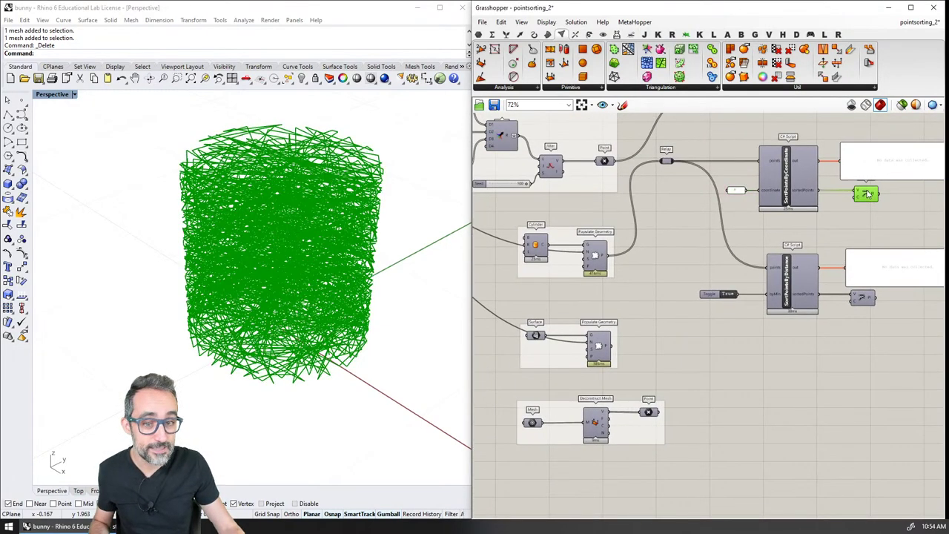
Step: Turn on the preview of the wavy Surface parameter and start the Scale command in Rhino
click(540, 249)
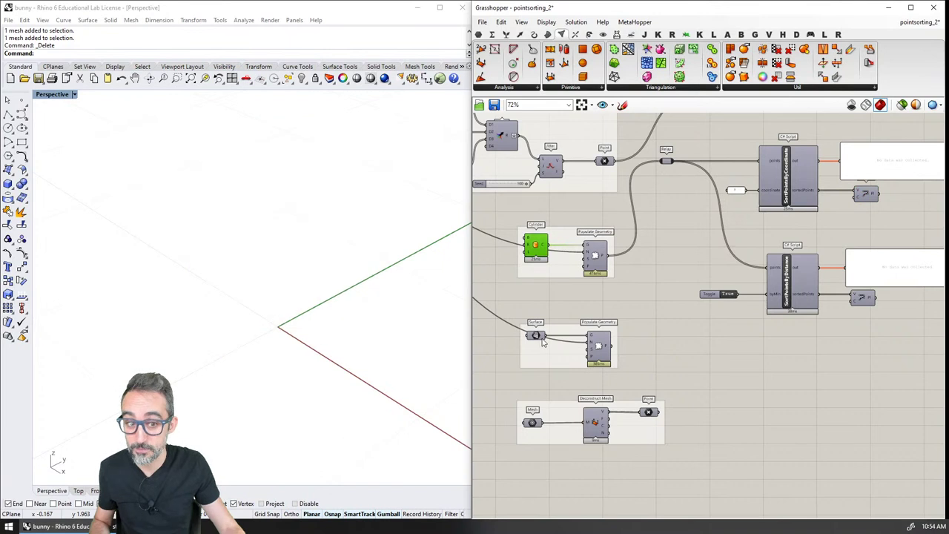
click(537, 336)
mouse_move(316, 267)
right_down()
mouse_move(330, 266)
mouse_move(328, 339)
mouse_move(297, 307)
mouse_move(277, 244)
mouse_move(304, 259)
right_up()
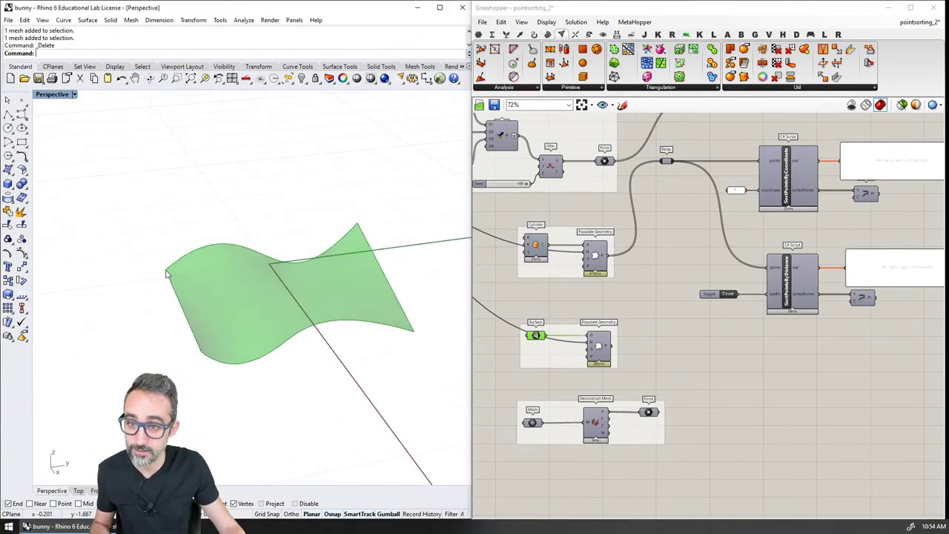
right_drag(297, 356, 307, 375)
text(scale)
key(Return)
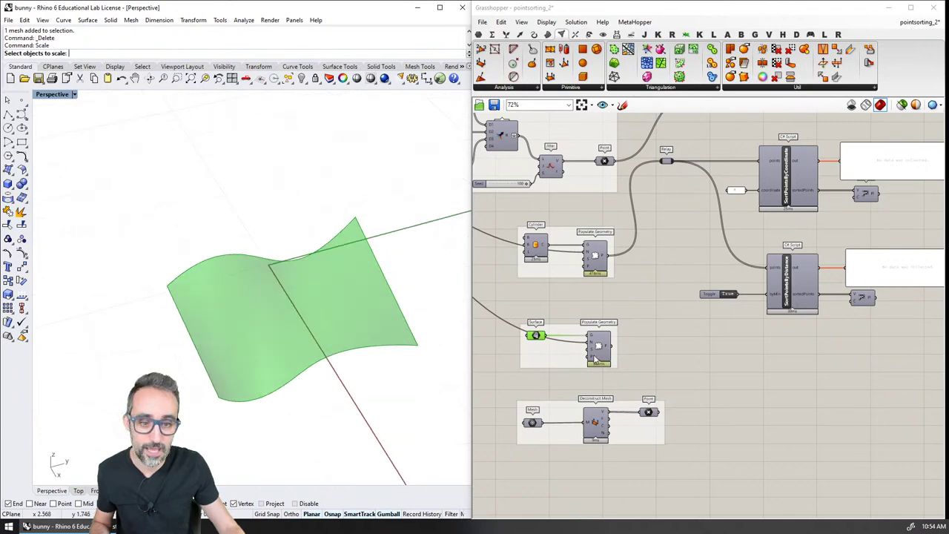
Step: Turn on the preview of the Populate Geometry points spread over the Surface
click(598, 345)
scroll(398, 375, up, 6)
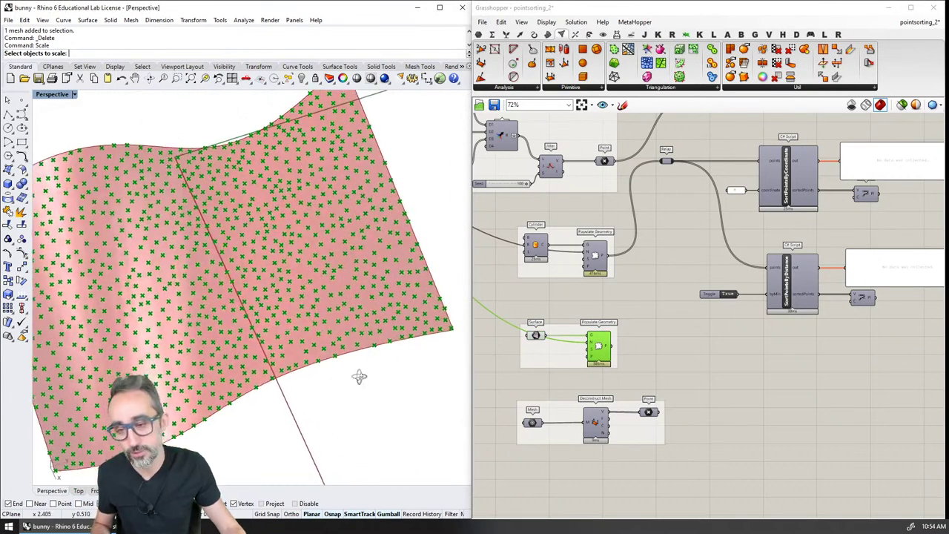
scroll(292, 369, down, 2)
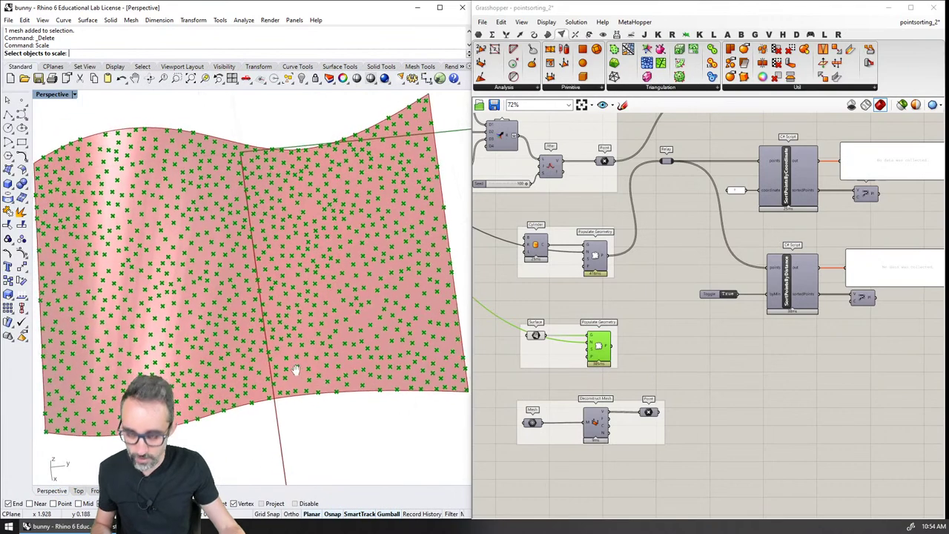
Step: Feed the Surface's populated points into the Relay and turn on the preview of the PolyLine from SortPointsByDistance
drag(612, 345, 662, 163)
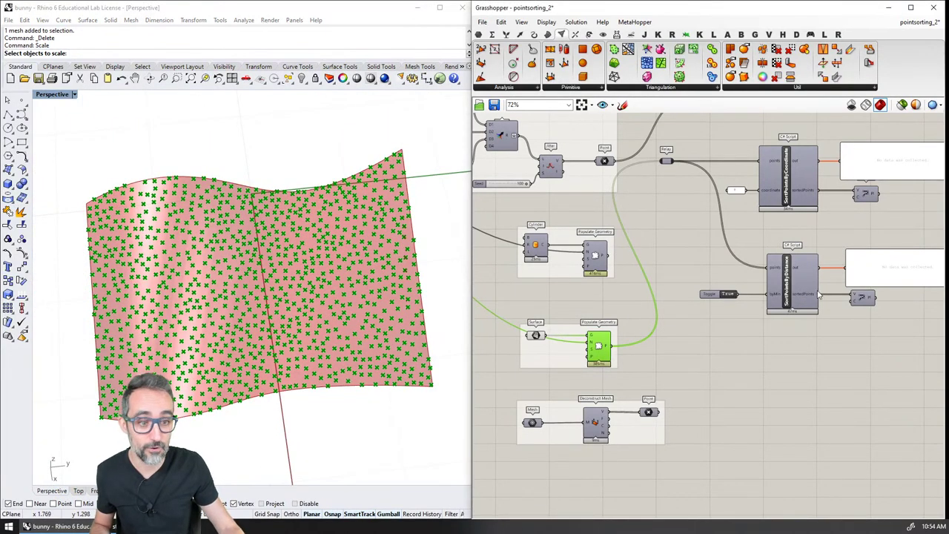
click(864, 298)
click(759, 369)
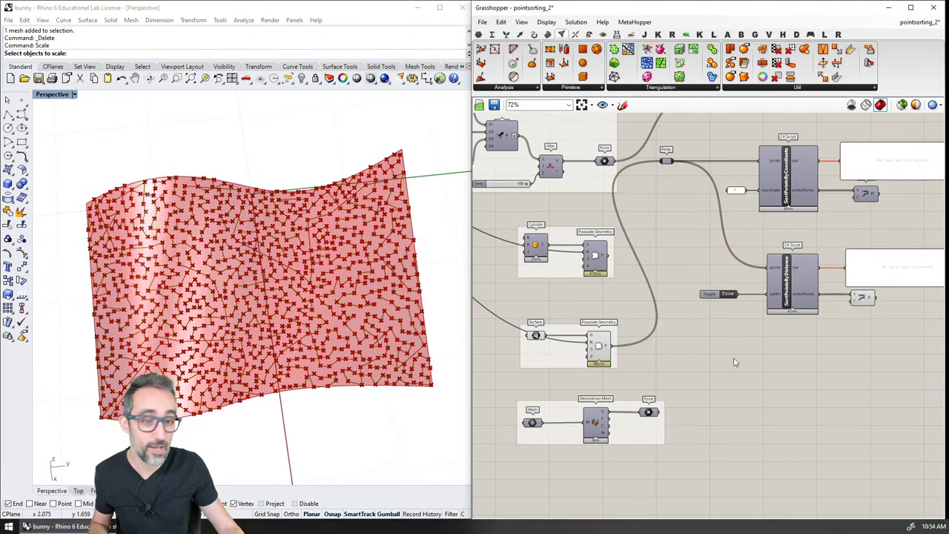
Step: Hide the previews of the Surface's populated points and the Surface parameter, and highlight the distance-sorted PolyLine
click(600, 356)
click(536, 336)
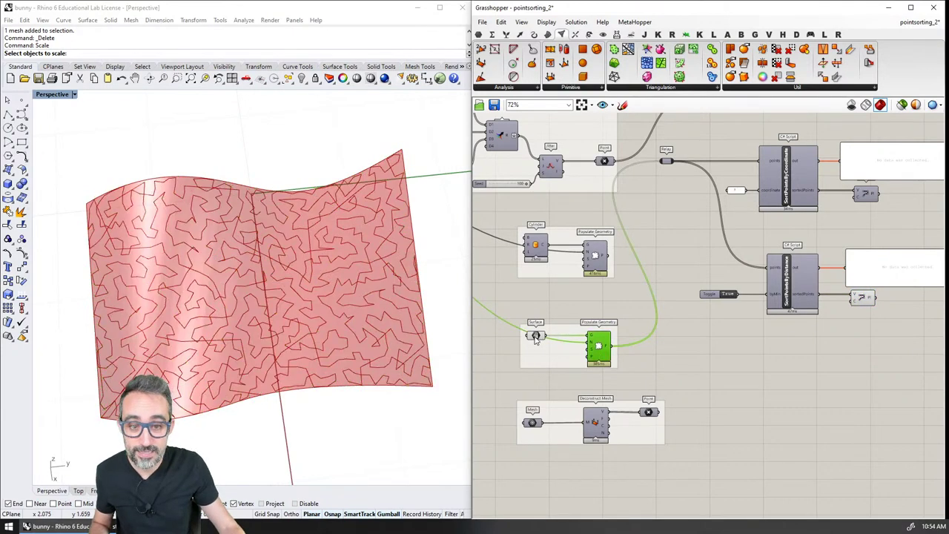
click(858, 302)
Step: Examine the distance-sorted polyline of the wavy surface closely and from several angles
right_drag(289, 297, 252, 313)
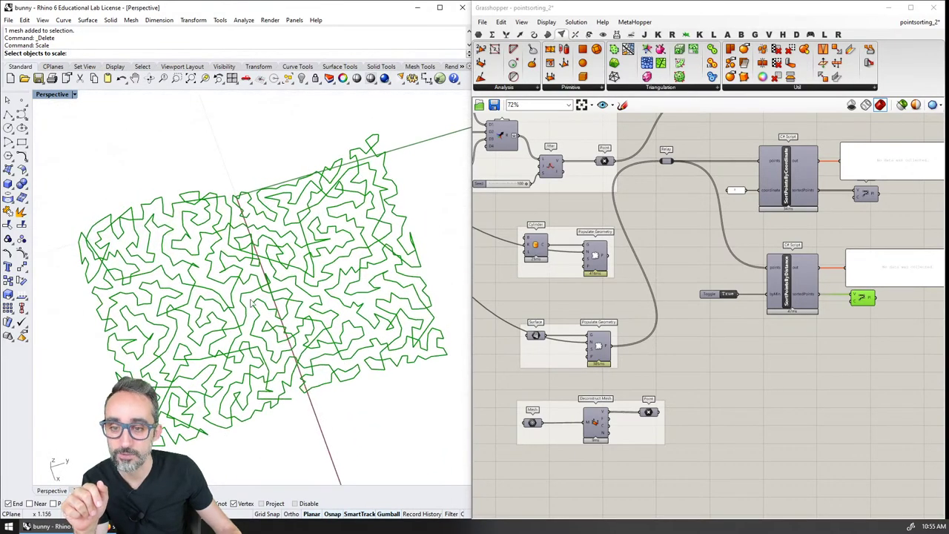
scroll(289, 375, up, 1)
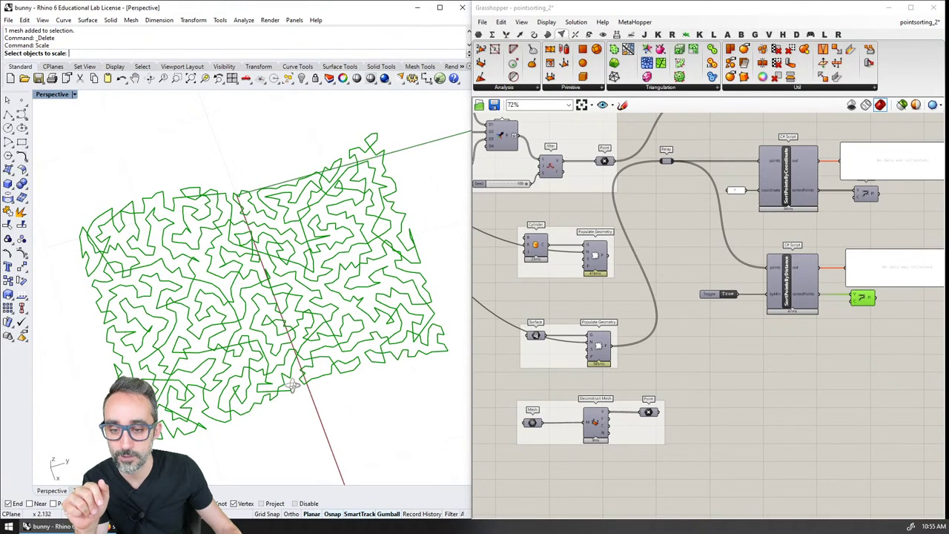
scroll(293, 389, up, 1)
right_drag(260, 387, 297, 378)
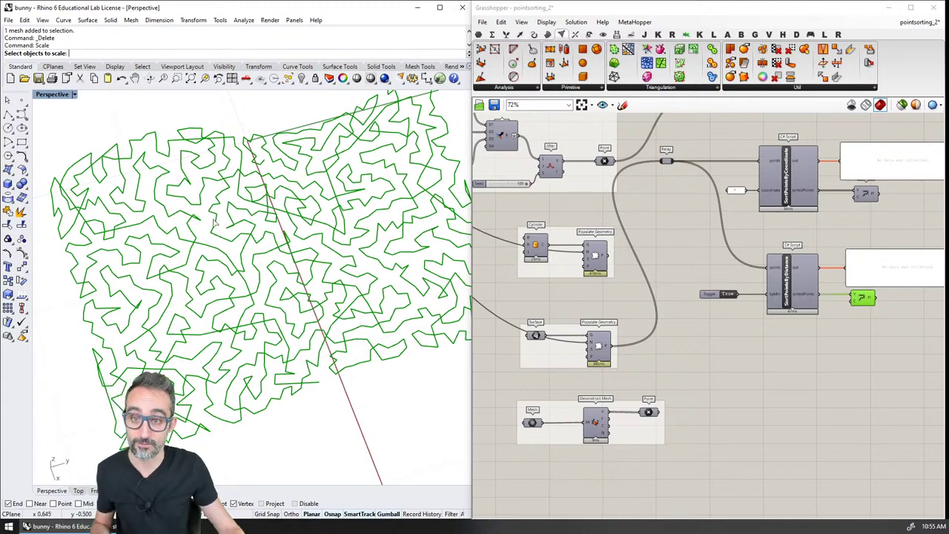
scroll(217, 256, up, 3)
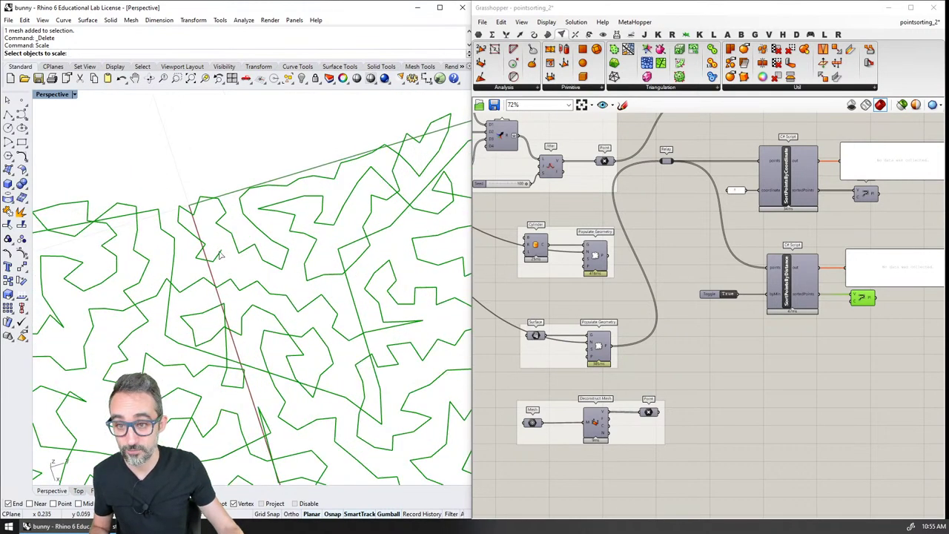
scroll(218, 256, down, 2)
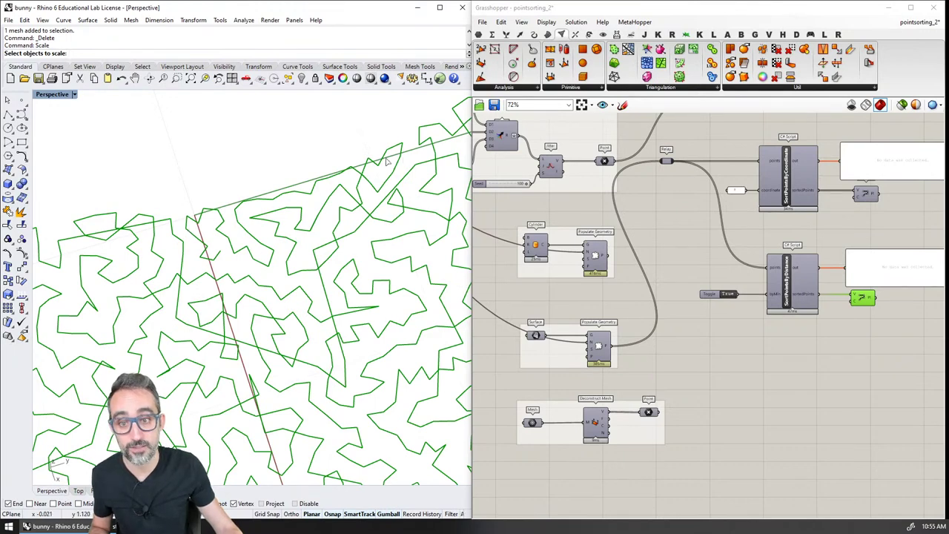
scroll(320, 287, down, 2)
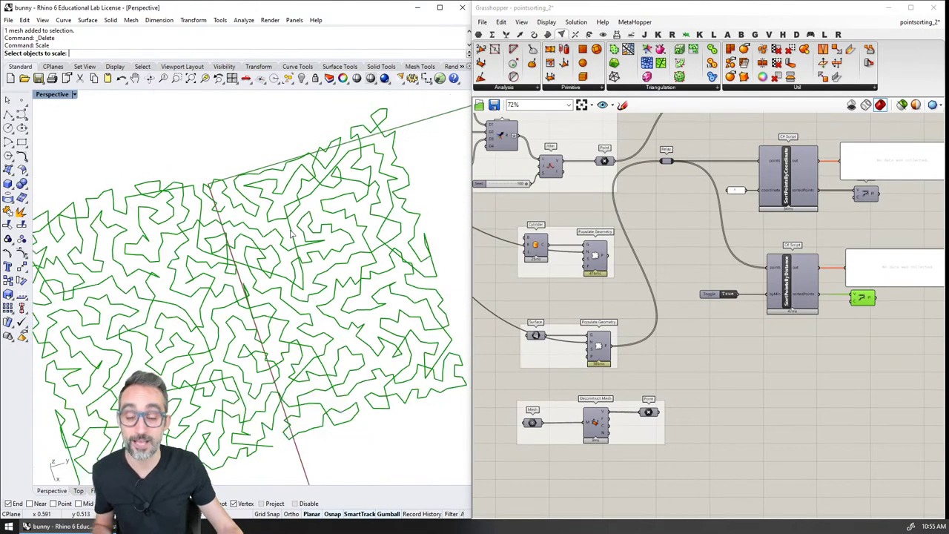
mouse_move(294, 260)
right_down()
mouse_move(297, 248)
mouse_move(299, 258)
right_up()
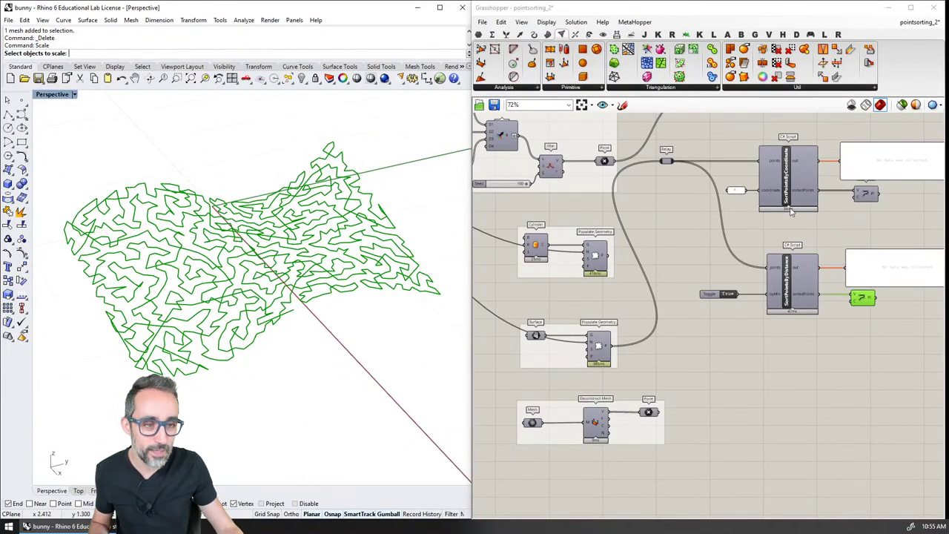
Step: Preview the coordinate-sorted PolyLine instead of the distance-sorted one and set the coordinate panel to x
click(868, 194)
right_drag(241, 310, 517, 239)
double_click(734, 191)
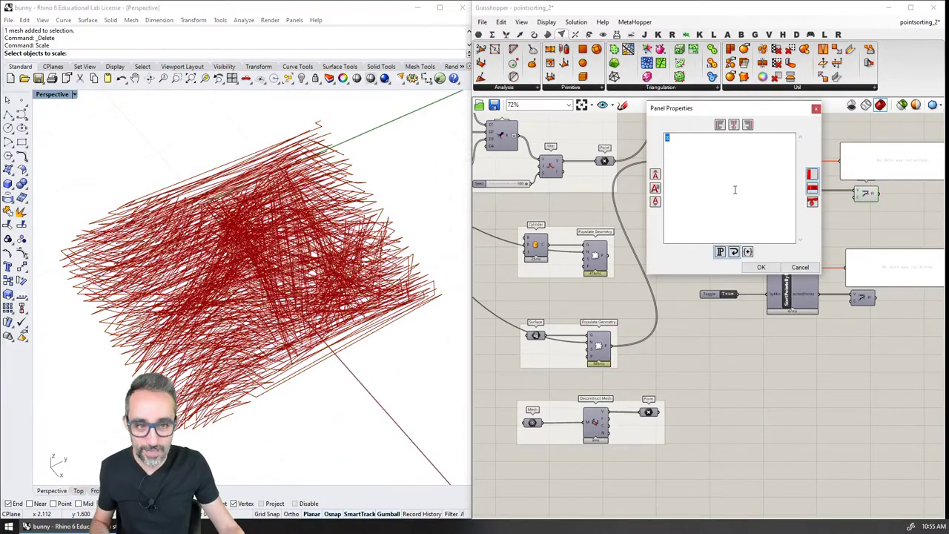
click(758, 267)
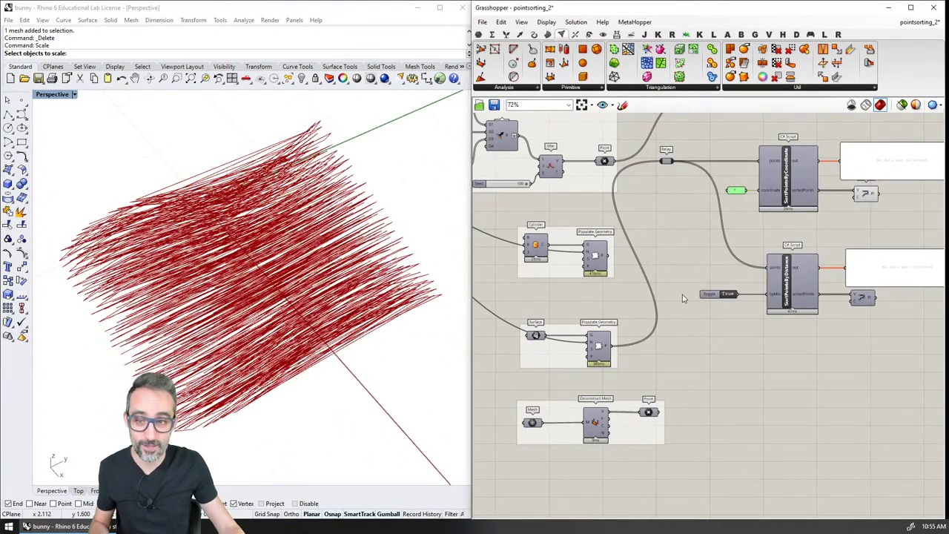
Step: Turn on the Surface parameter's preview to compare it with the coordinate-sorted polyline
click(536, 335)
right_drag(376, 361, 304, 293)
right_drag(282, 265, 327, 342)
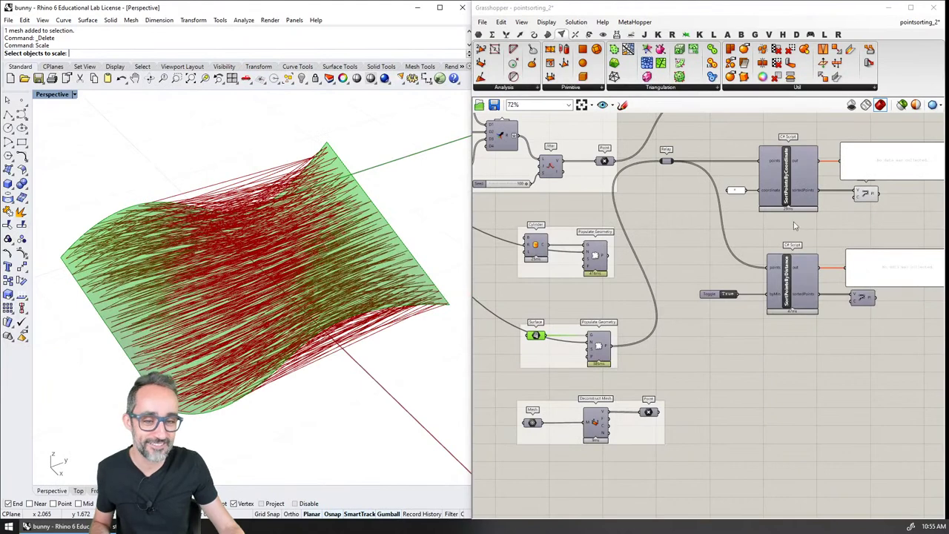
Step: Replace the coordinate-sorted PolyLine and Surface previews with the bunny Mesh preview, and cancel the pending Scale command in Rhino
click(866, 194)
click(535, 335)
click(533, 422)
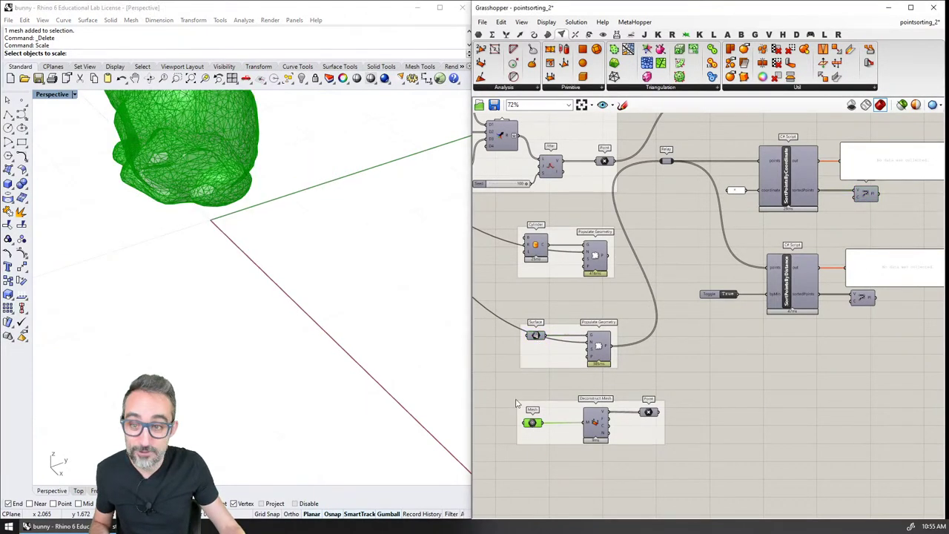
scroll(329, 335, down, 3)
shift+right_drag(314, 353, 379, 374)
scroll(379, 374, up, 2)
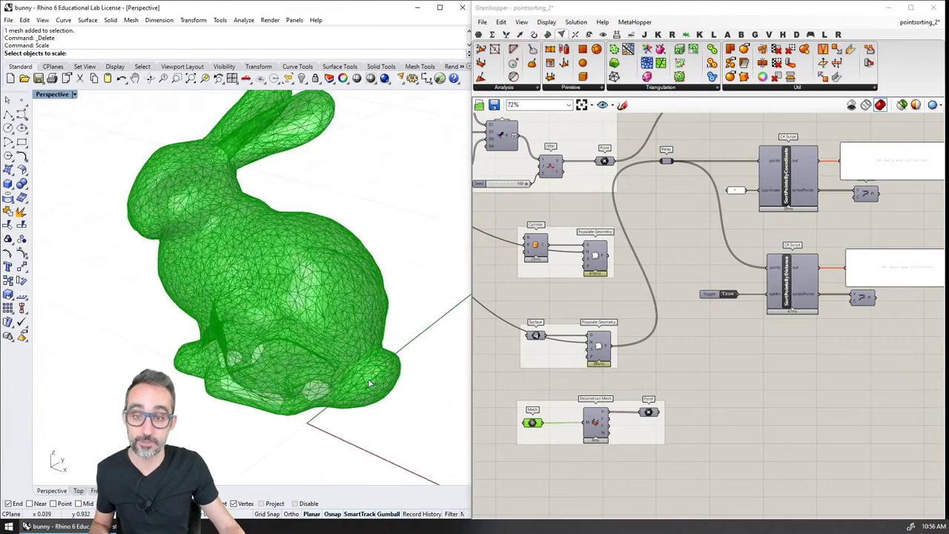
right_drag(375, 340, 384, 355)
shift+right_drag(401, 287, 394, 276)
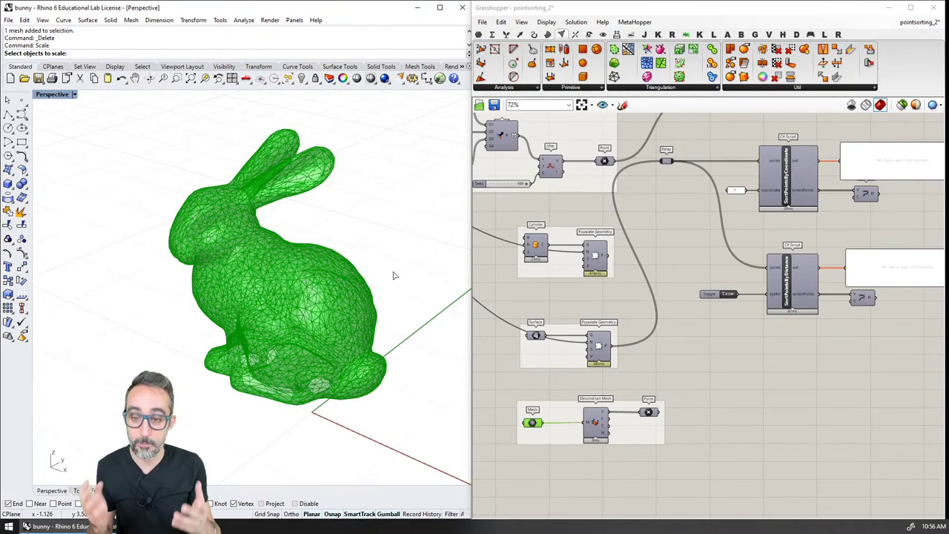
key(Escape)
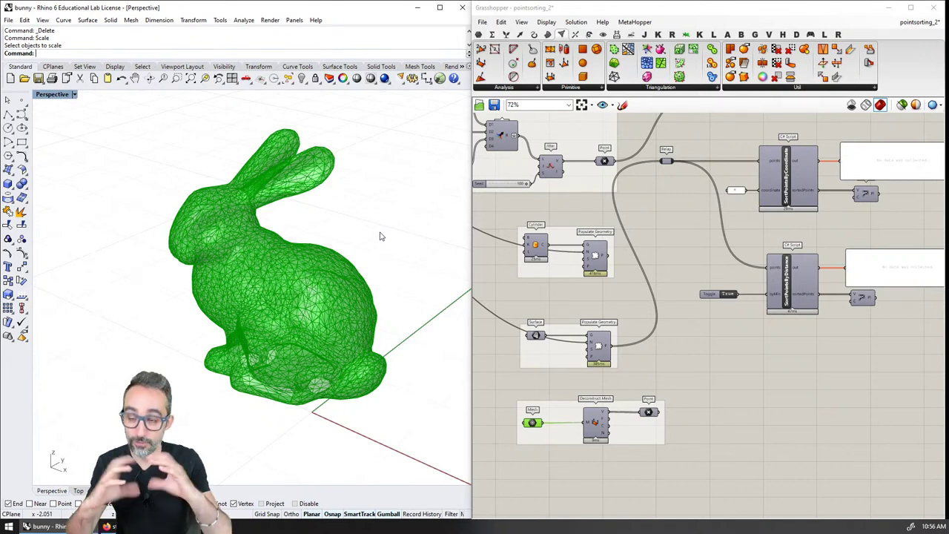
scroll(333, 250, up, 5)
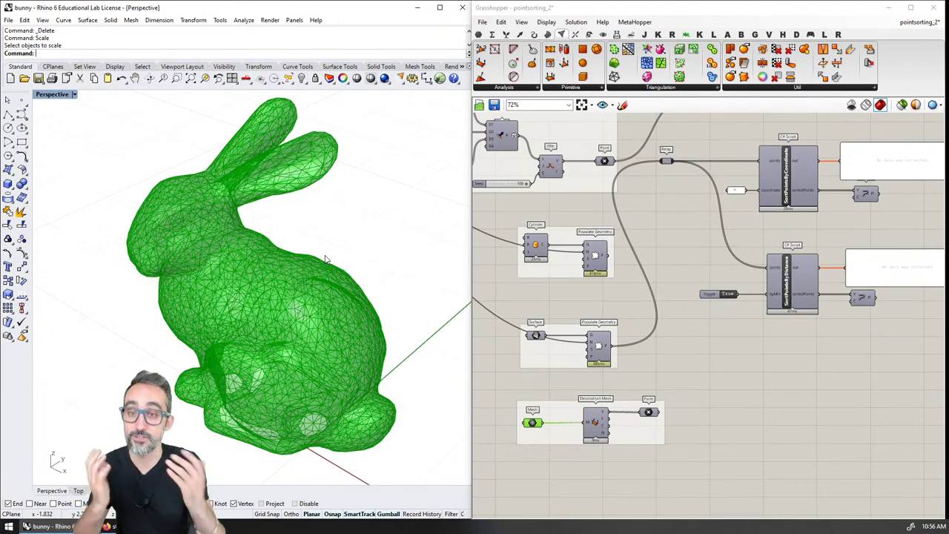
Step: Hide the Mesh preview and show the bunny's vertices from Deconstruct Mesh instead
click(537, 432)
click(602, 427)
right_drag(445, 392, 362, 383)
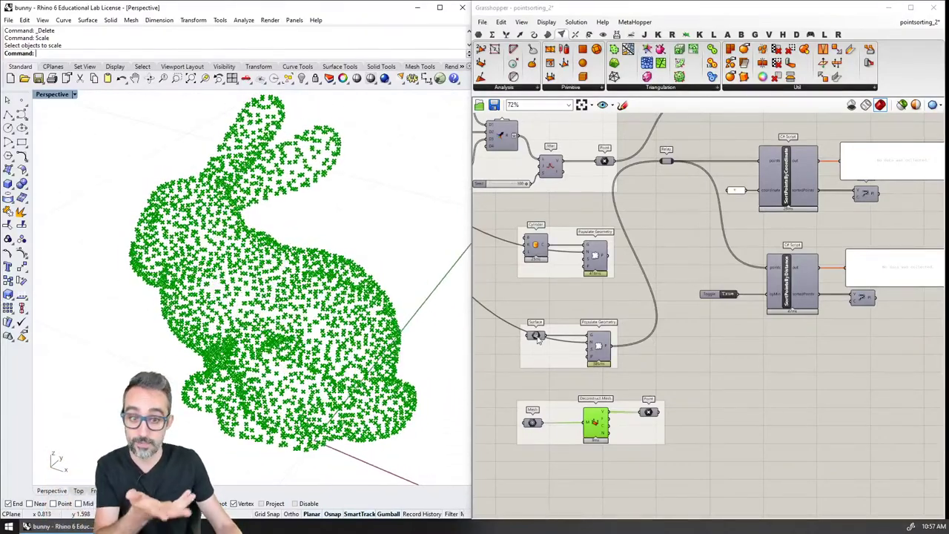
right_drag(436, 358, 417, 363)
Step: Feed the bunny's vertex Point parameter into the Relay, showing only the distance-sorted PolyLine and hiding the Deconstruct Mesh preview
right_drag(758, 364, 676, 364)
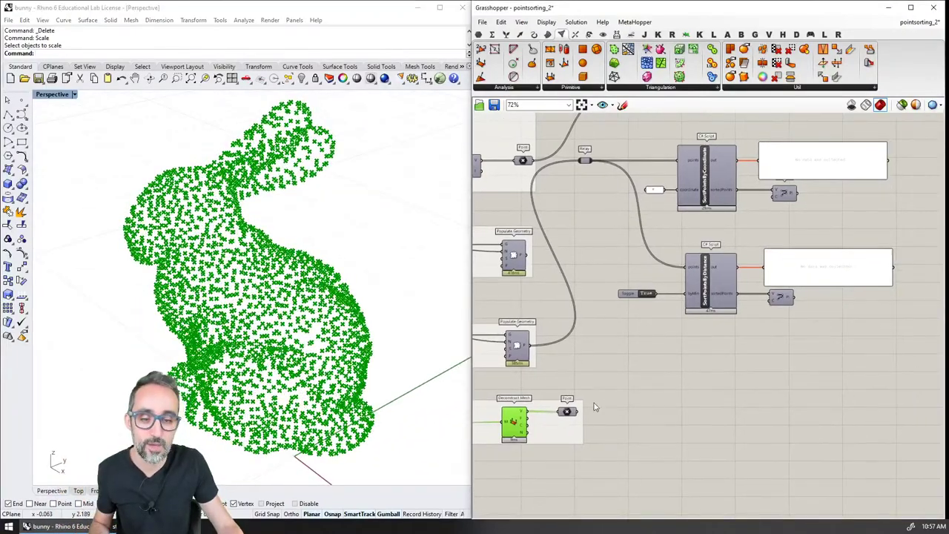
drag(583, 416, 582, 161)
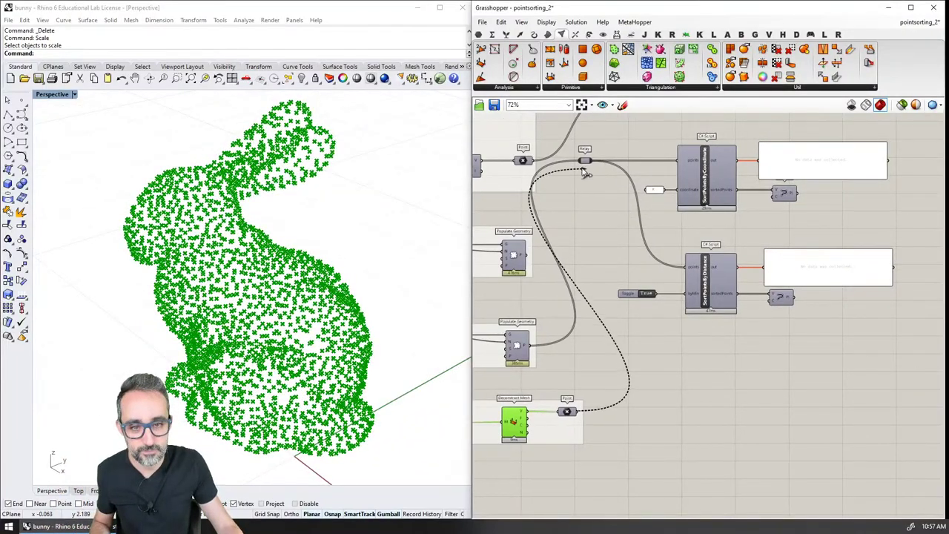
click(787, 302)
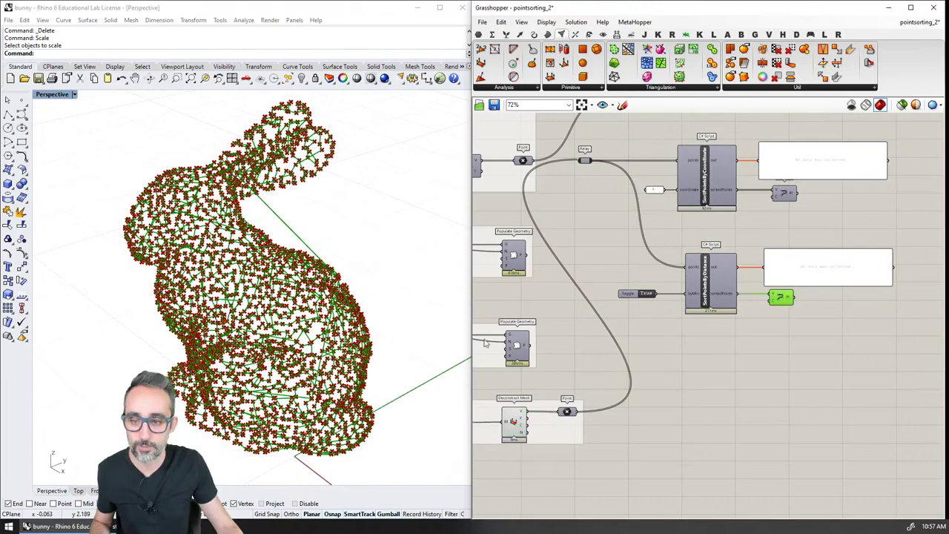
click(513, 423)
right_drag(432, 367, 364, 334)
Step: Highlight the distance-sorted PolyLine and examine its path over the bunny from several angles
click(780, 297)
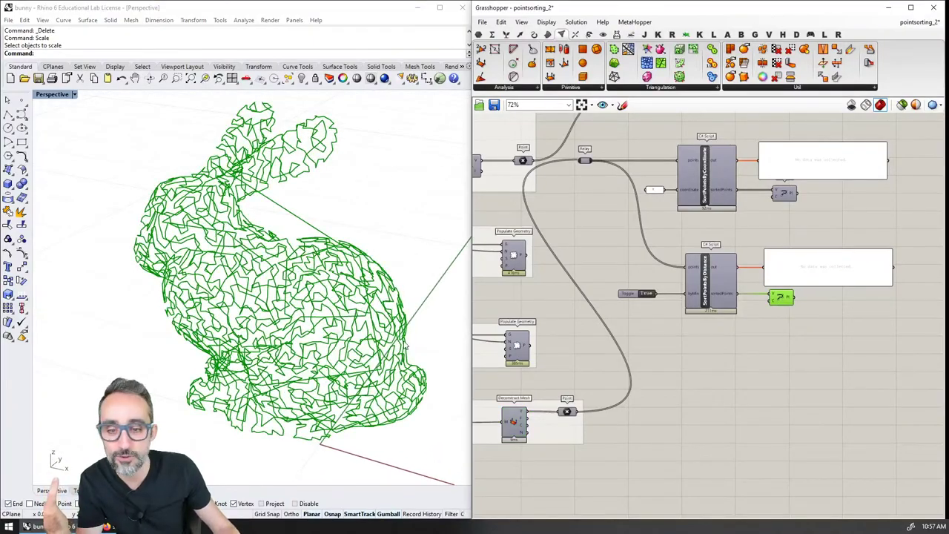
key(Left)
key(Left)
key(Left)
key(Left)
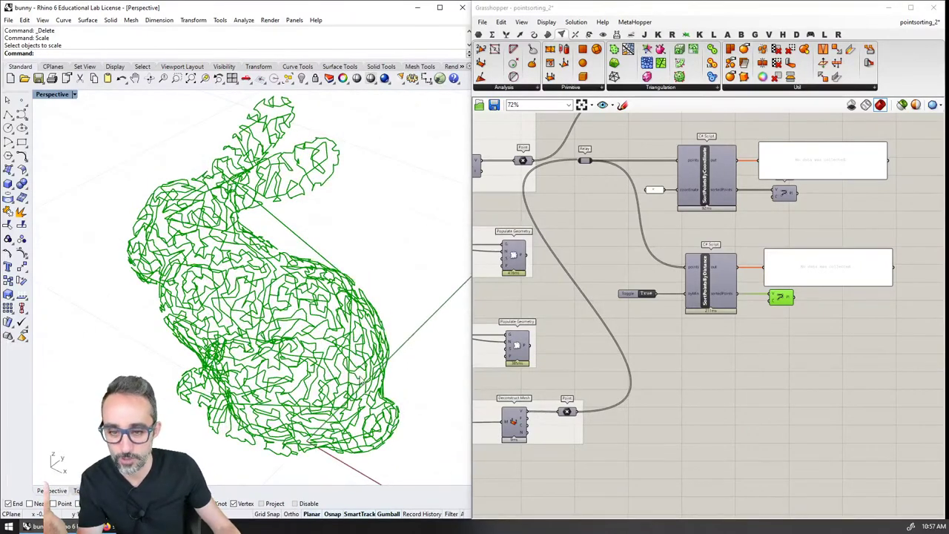
right_drag(359, 380, 350, 364)
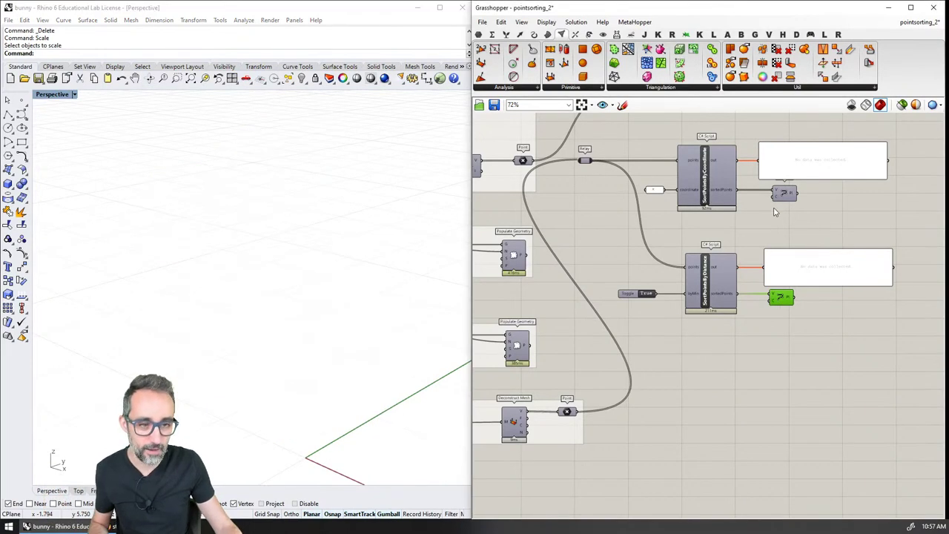
Step: Preview the coordinate-sorted PolyLine of the bunny instead of the distance-sorted one and set the coordinate panel to z
click(784, 193)
right_drag(260, 289, 311, 311)
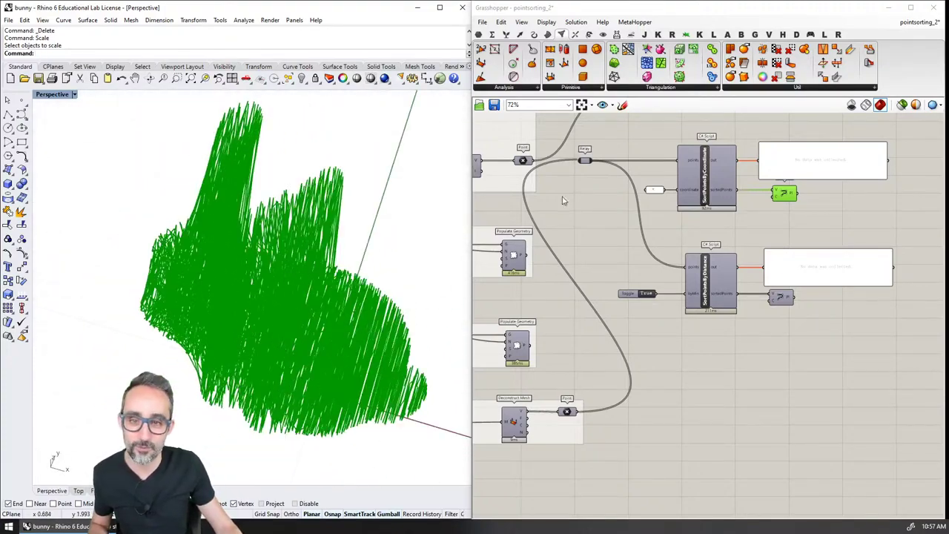
double_click(656, 190)
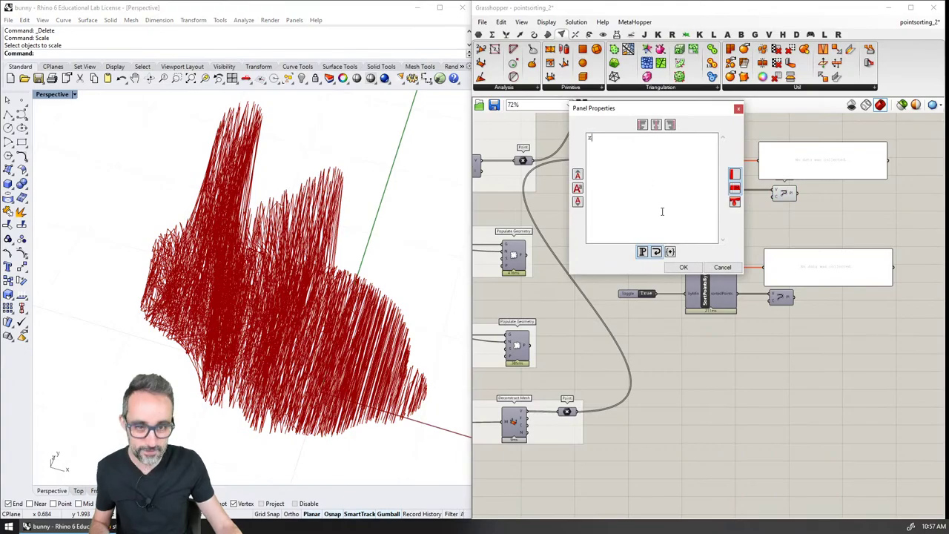
click(683, 267)
right_drag(466, 280, 283, 346)
click(784, 193)
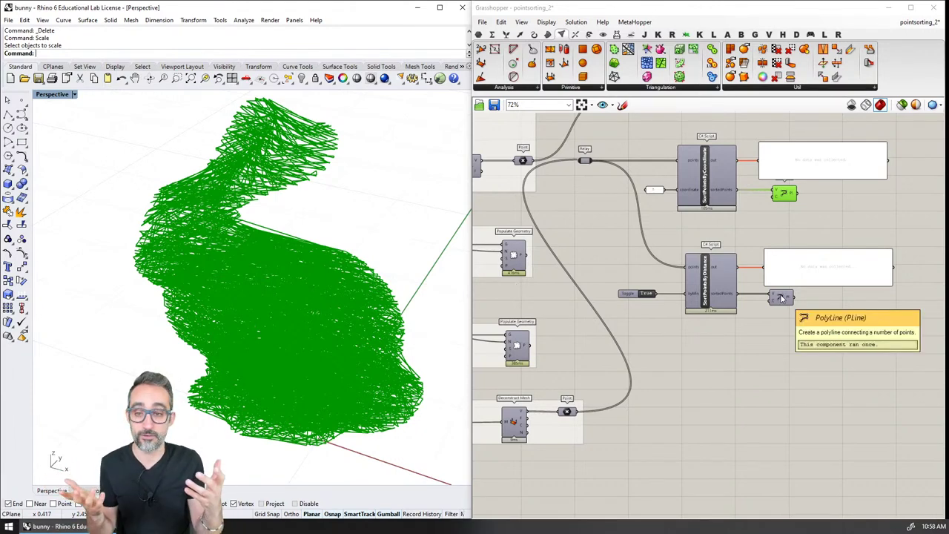
click(767, 346)
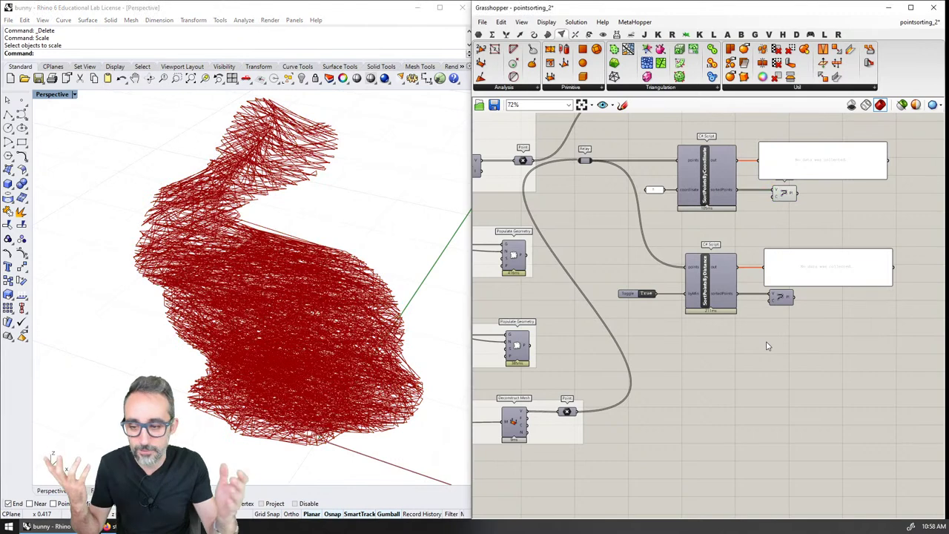
Step: Turn the bunny's distance-sorted PolyLine preview back on and hide the coordinate-sorted one
click(782, 297)
click(790, 196)
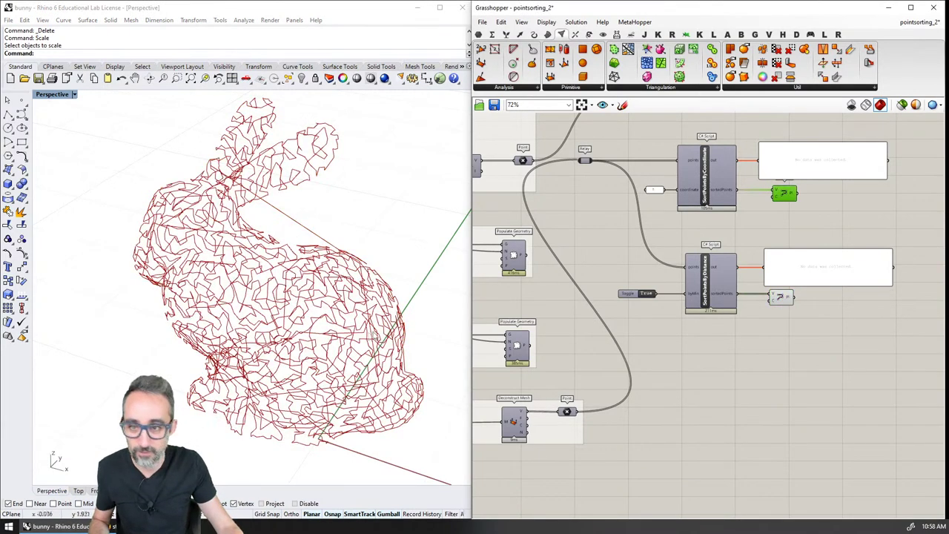
right_drag(431, 349, 410, 364)
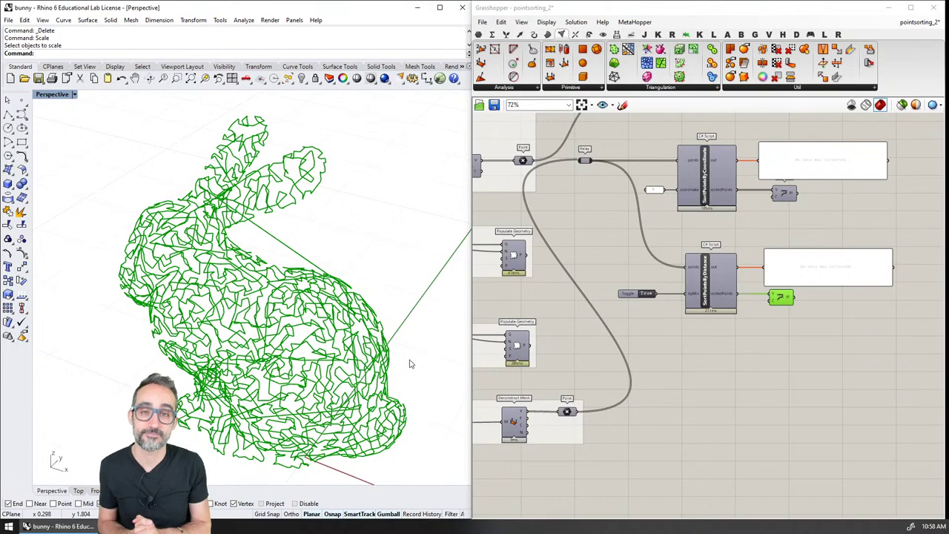